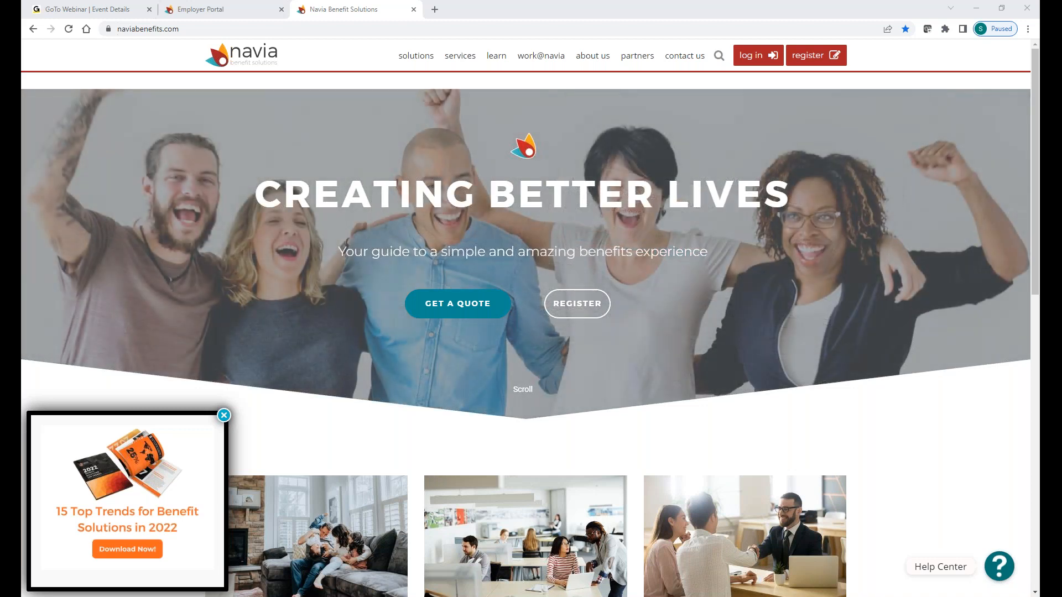
Step: Start a new account registration and choose the 'I'm an employer' option
{"action": "left_click", "coordinate": [807, 62]}
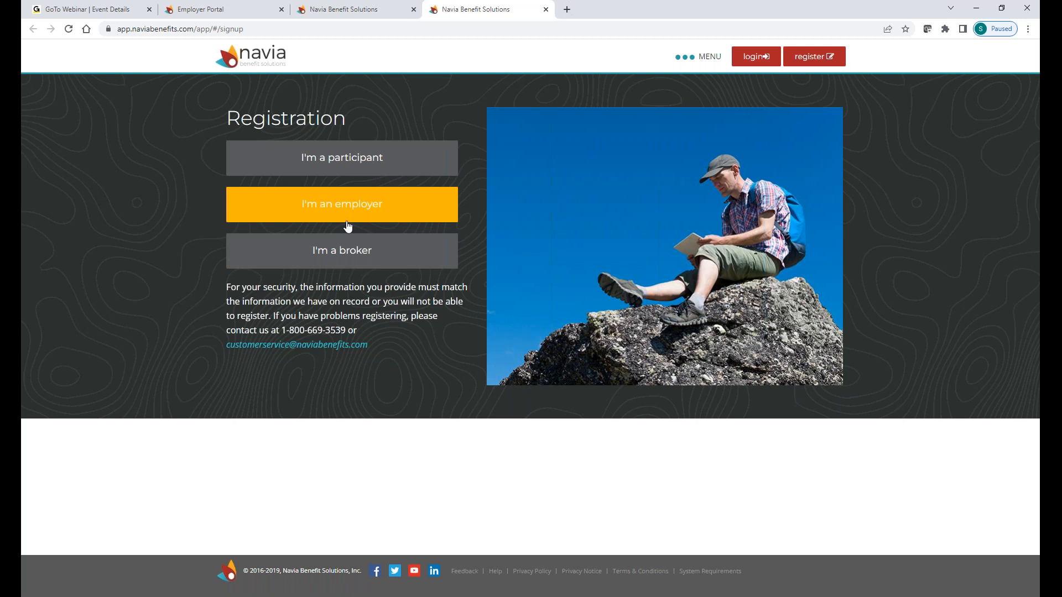
{"action": "left_click", "coordinate": [351, 197]}
Step: Open the Employer Information form and scroll through its Email, username and Security Questions sections
{"action": "left_click", "coordinate": [276, 214]}
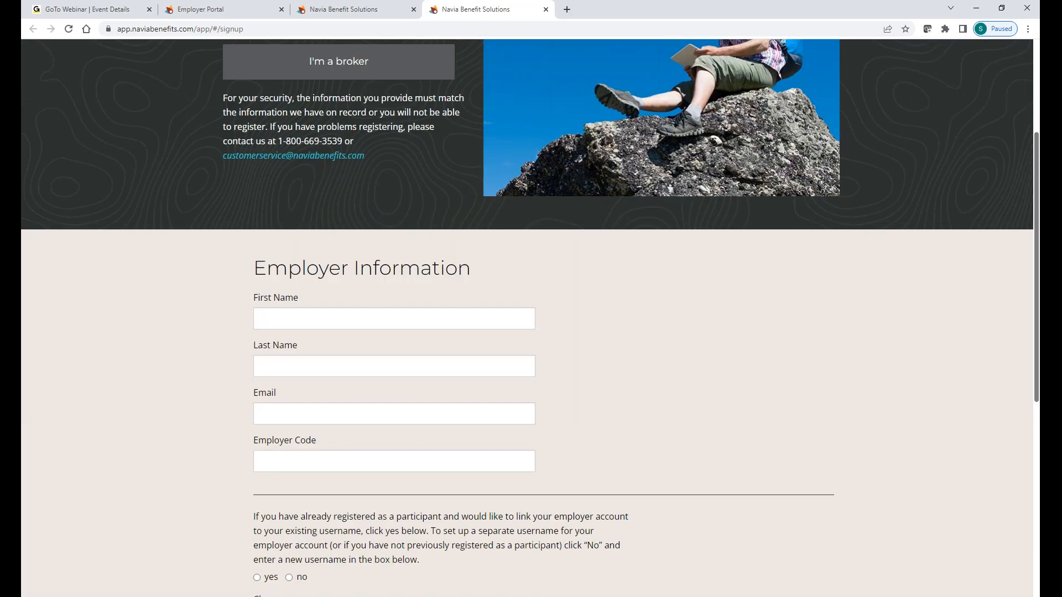
{"action": "scroll", "coordinate": [675, 339], "scroll_direction": "down", "scroll_amount": 1}
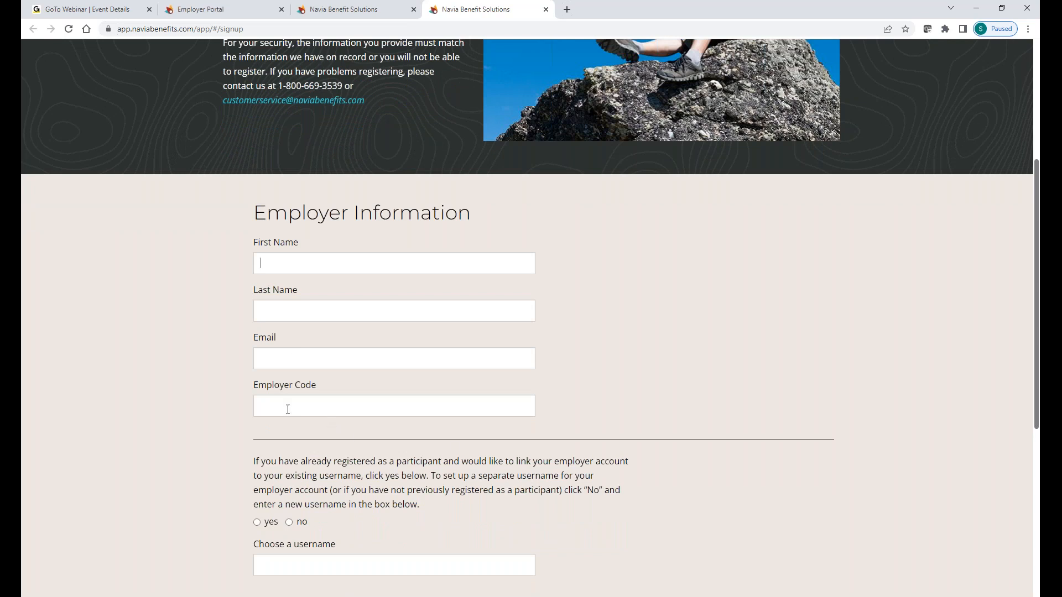
{"action": "left_click", "coordinate": [296, 364]}
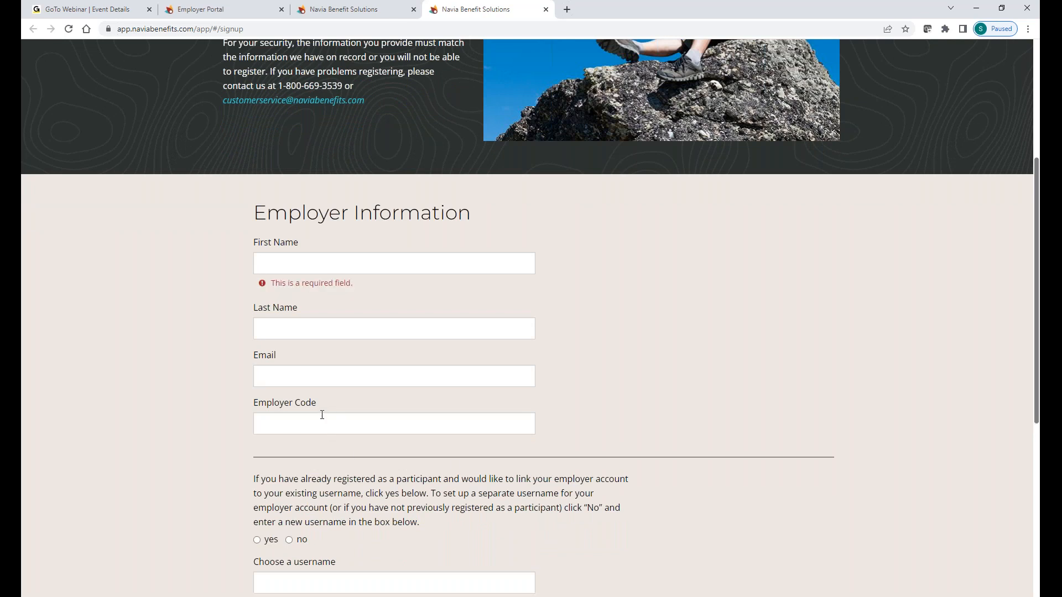
{"action": "scroll", "coordinate": [330, 416], "scroll_direction": "down", "scroll_amount": 2}
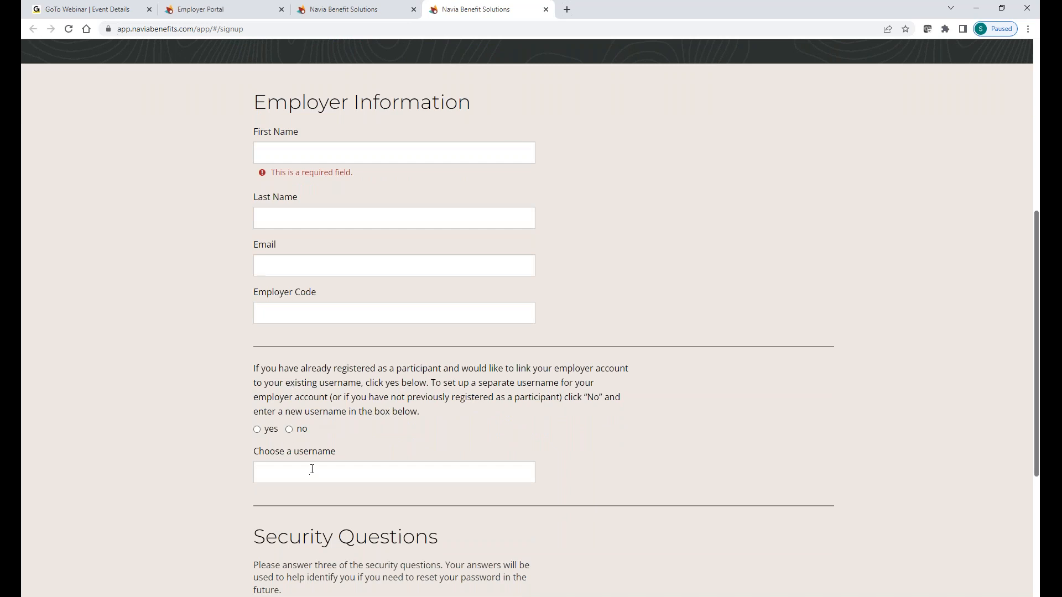
{"action": "scroll", "coordinate": [613, 430], "scroll_direction": "down", "scroll_amount": 4}
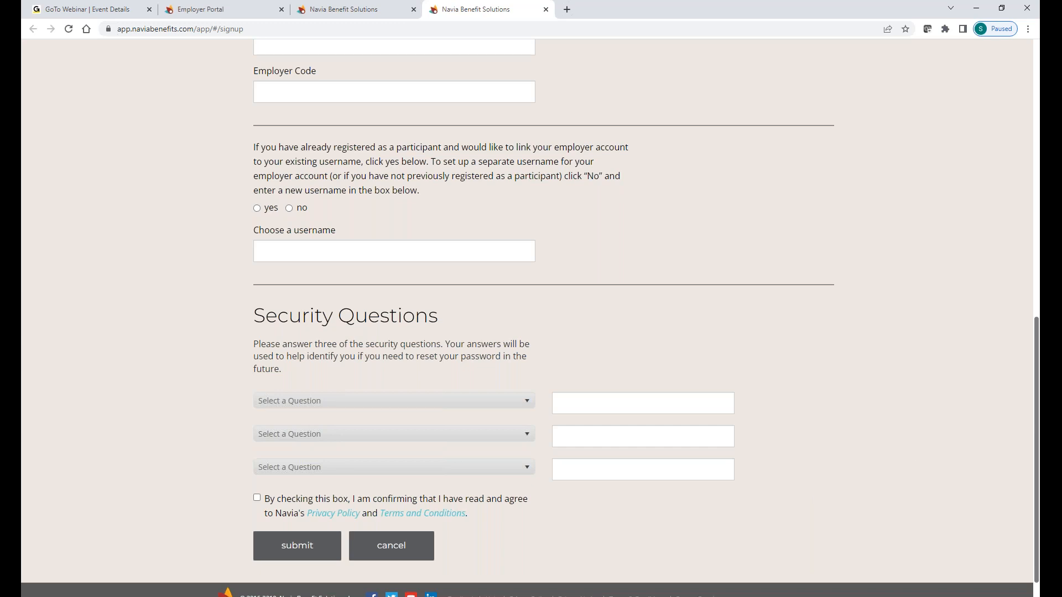
{"action": "key", "text": "alt+Tab"}
{"action": "left_click", "coordinate": [877, 334]}
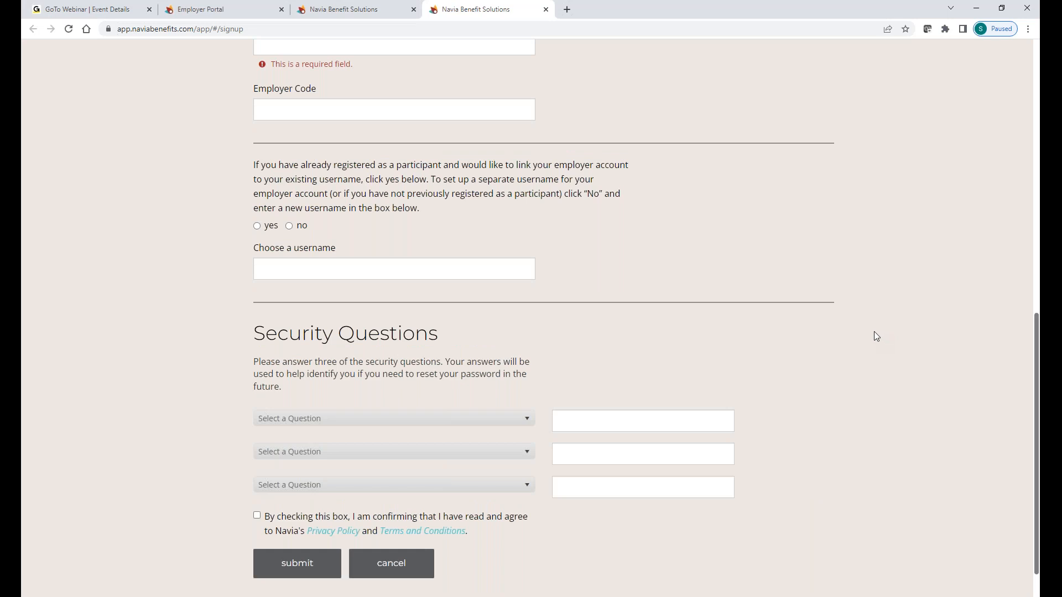
{"action": "scroll", "coordinate": [876, 335], "scroll_direction": "up", "scroll_amount": 5}
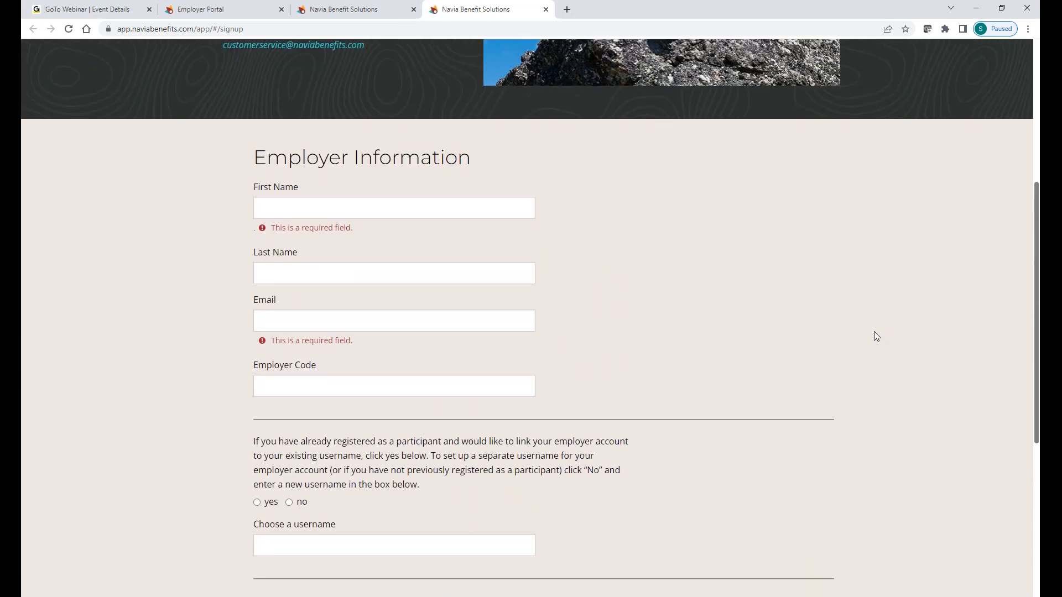
{"action": "key", "text": "alt+Tab"}
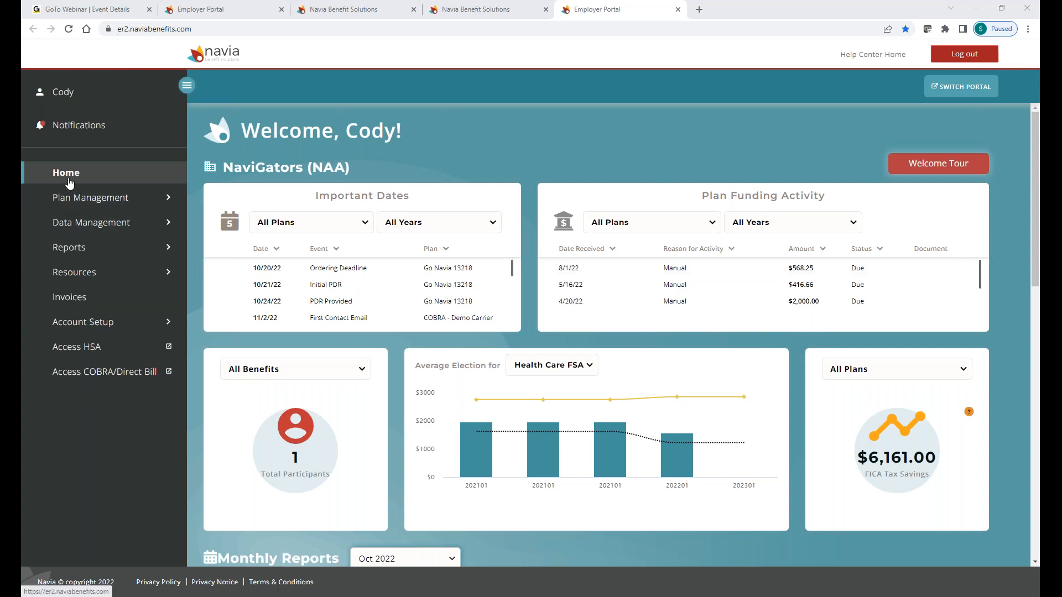
Step: Leave Data Management for Plan Management and open the Participants list
{"action": "left_click", "coordinate": [72, 223]}
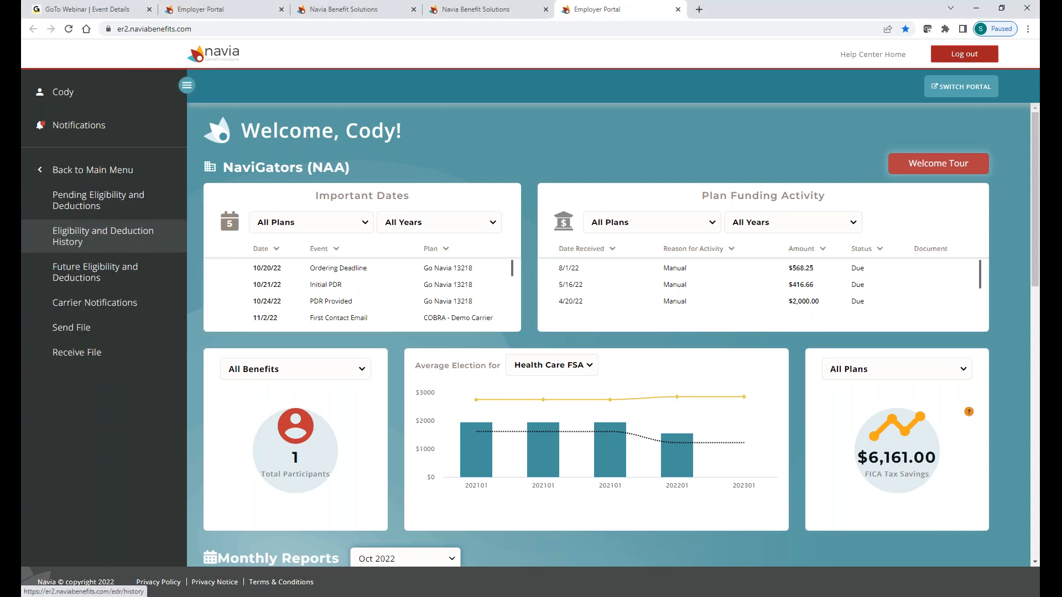
{"action": "left_click", "coordinate": [72, 169]}
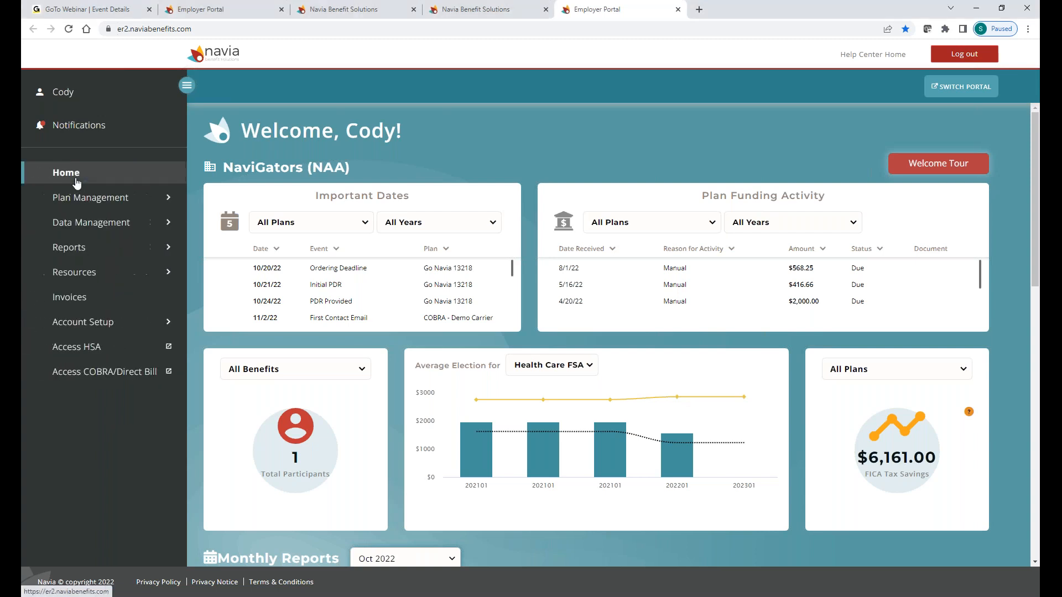
{"action": "left_click", "coordinate": [145, 201]}
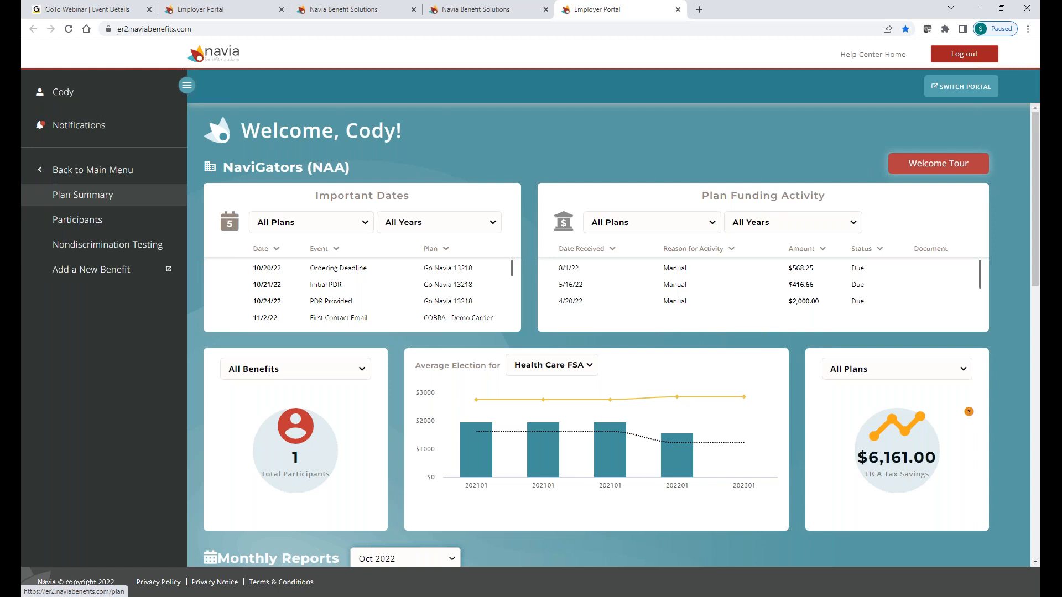
{"action": "left_click", "coordinate": [77, 221]}
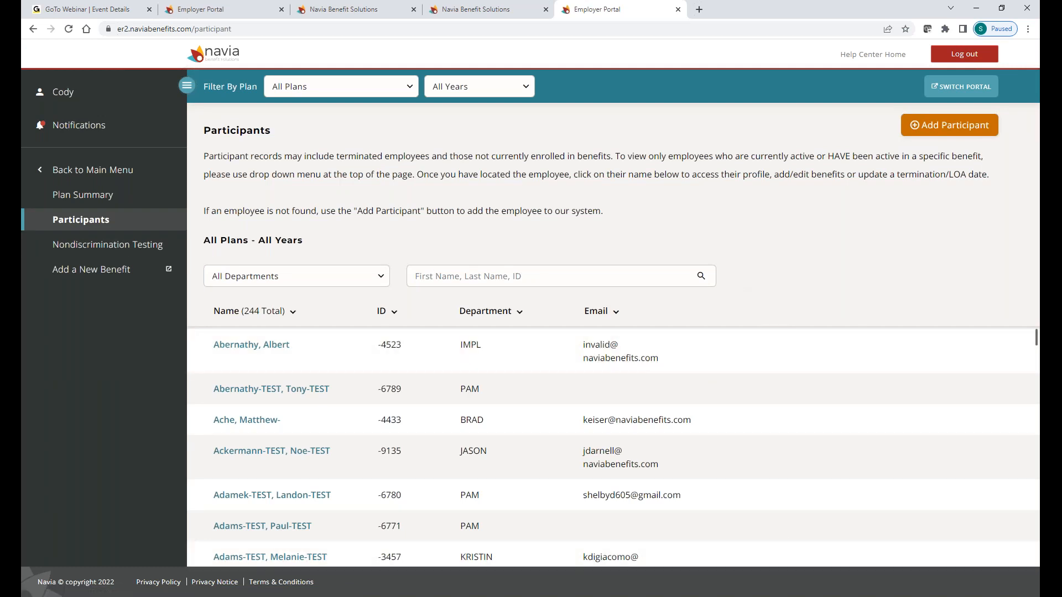
Step: Add a participant with the test name, birth date 01/01/1990 and sex Female
{"action": "left_click", "coordinate": [946, 127]}
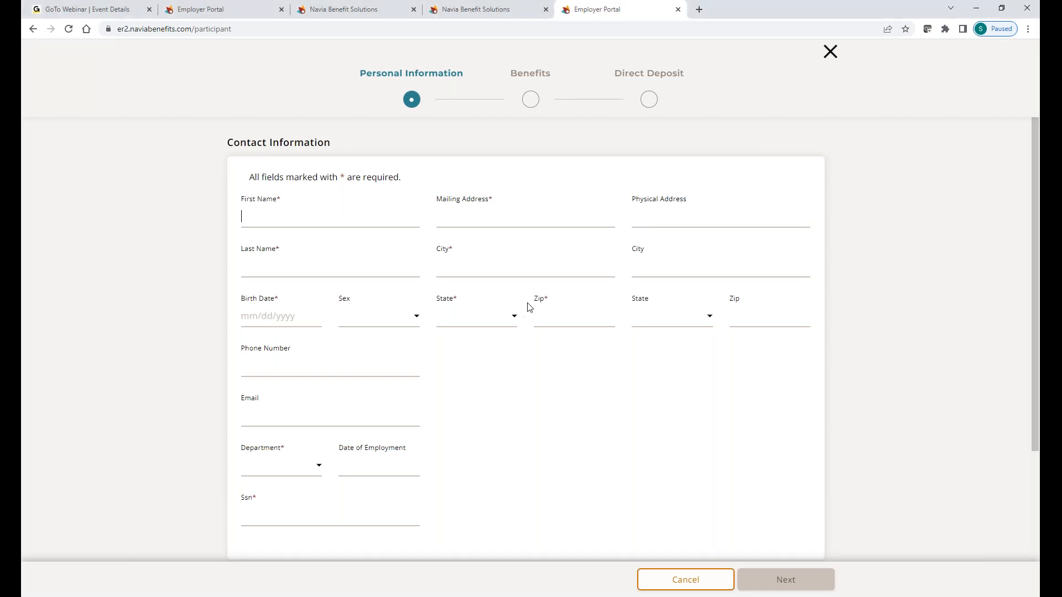
{"action": "type", "text": "Shelby"}
{"action": "type", "text": "D"}
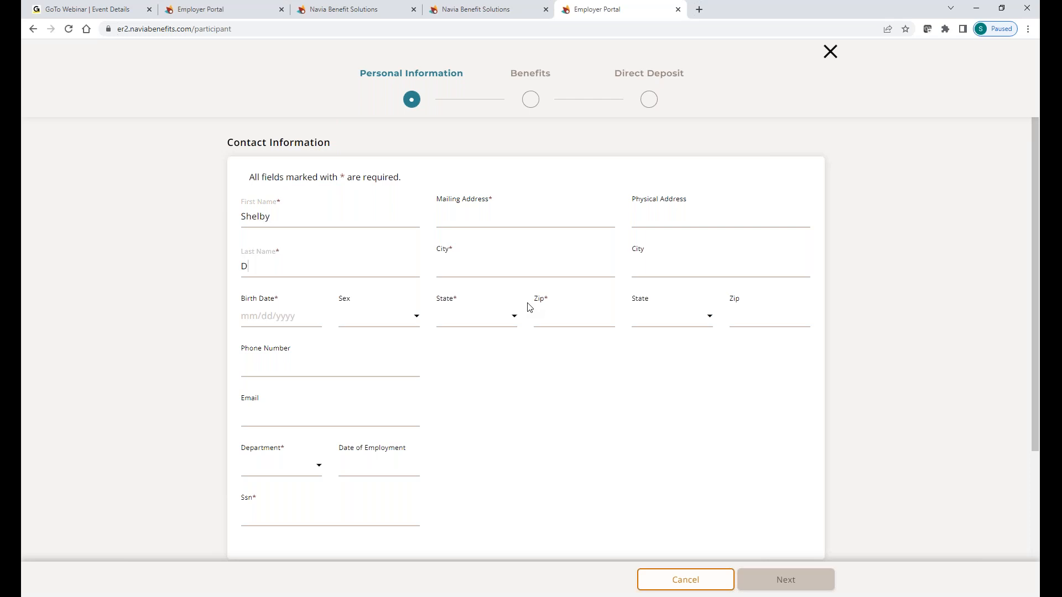
{"action": "key", "text": "BackSpace"}
{"action": "type", "text": "Test"}
{"action": "type", "text": "01/"}
{"action": "type", "text": "01/"}
{"action": "type", "text": "1/1"}
{"action": "key", "text": "BackSpace"}
{"action": "type", "text": "1900"}
{"action": "left_click", "coordinate": [378, 313]}
{"action": "left_click", "coordinate": [320, 313]}
{"action": "key", "text": "BackSpace"}
{"action": "type", "text": "90"}
{"action": "left_click", "coordinate": [386, 328]}
{"action": "left_click", "coordinate": [388, 326]}
{"action": "left_click", "coordinate": [360, 336]}
Step: Fill in a sample mailing address, city, state Alabama, zip code and the participant's e-mail
{"action": "left_click", "coordinate": [497, 212]}
{"action": "type", "text": "123 Sample Street"}
{"action": "left_click", "coordinate": [476, 263]}
{"action": "type", "text": "Renton"}
{"action": "key", "text": "Tab"}
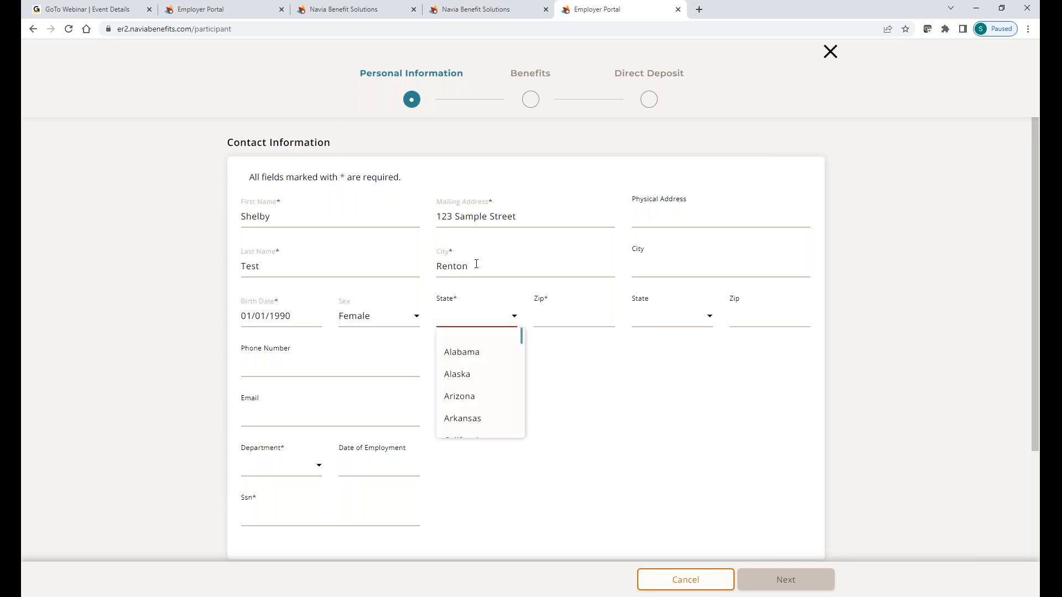
{"action": "left_click", "coordinate": [462, 351]}
{"action": "left_click", "coordinate": [557, 323]}
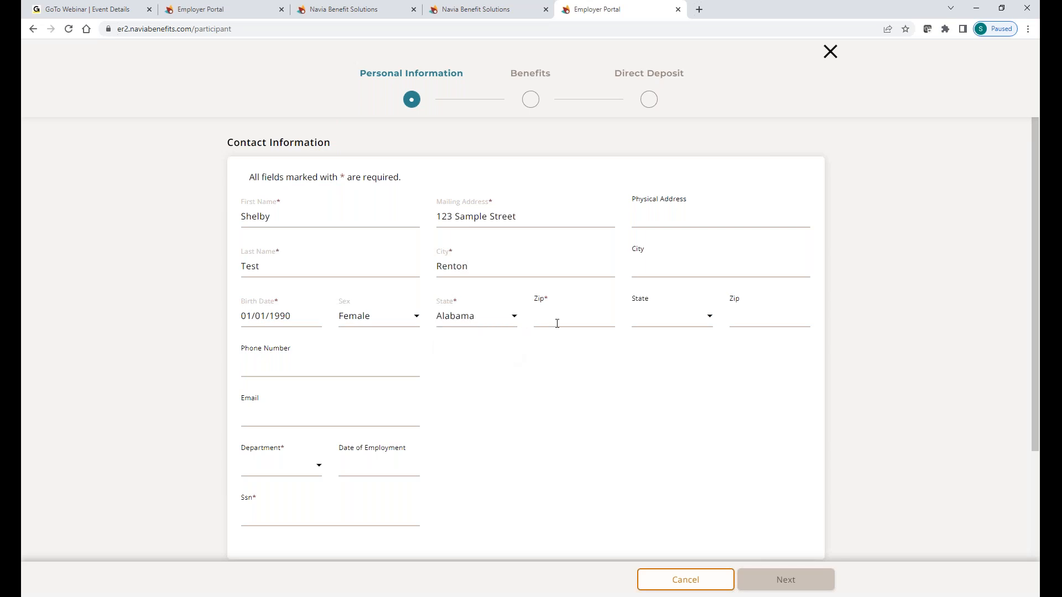
{"action": "type", "text": "98424"}
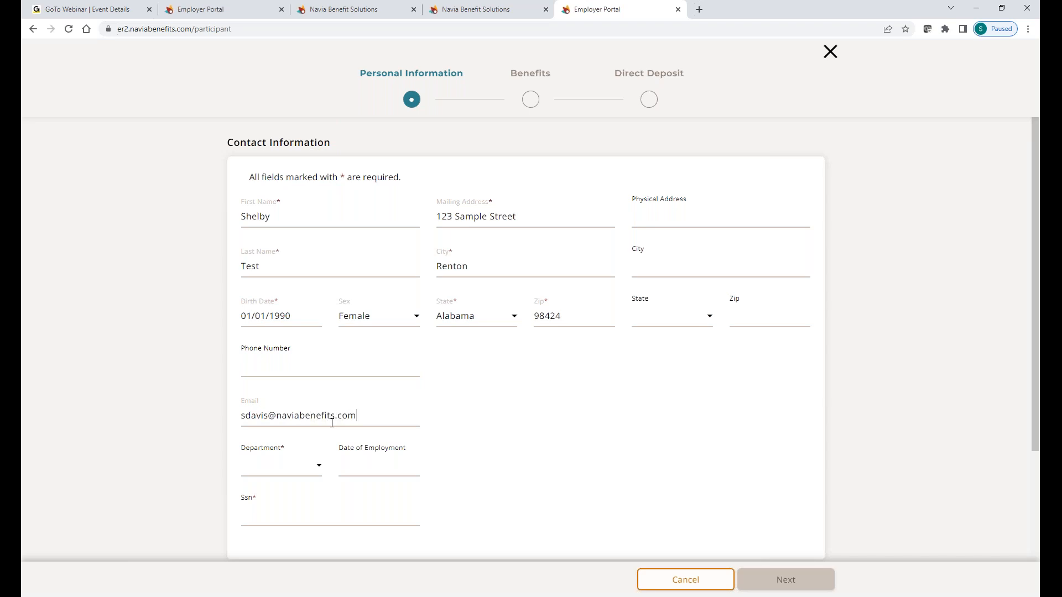
Step: Set the department to BRAD and enter the participant's SSN
{"action": "left_click", "coordinate": [280, 466]}
{"action": "left_click", "coordinate": [282, 508]}
{"action": "scroll", "coordinate": [545, 427], "scroll_direction": "down", "scroll_amount": 2}
{"action": "left_click", "coordinate": [274, 402]}
{"action": "type", "text": "000000159"}
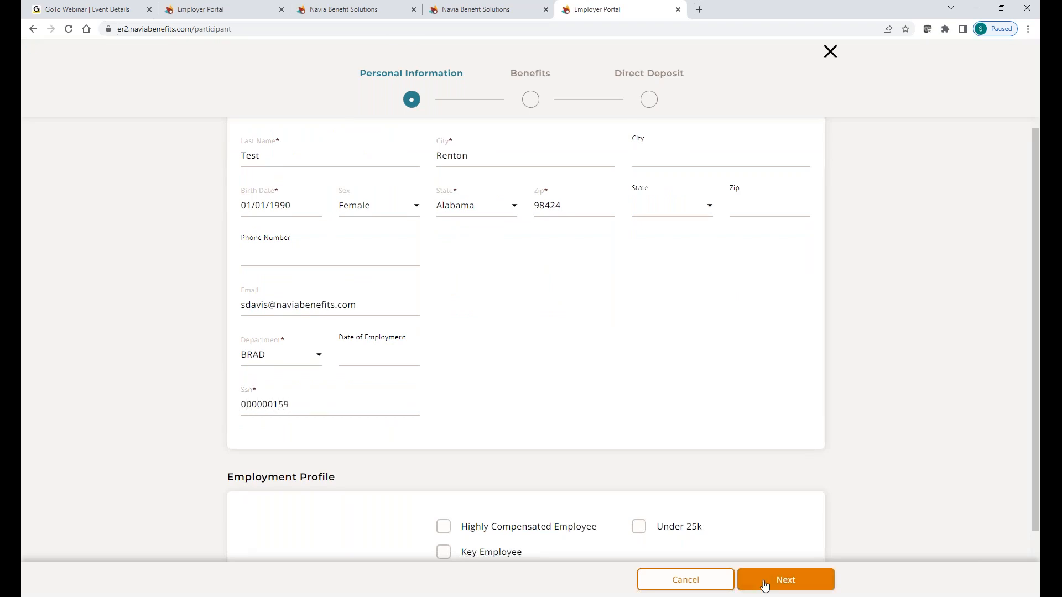
Step: Advance to the Benefits step and look over the HRA and FSA plans available
{"action": "left_click", "coordinate": [770, 585]}
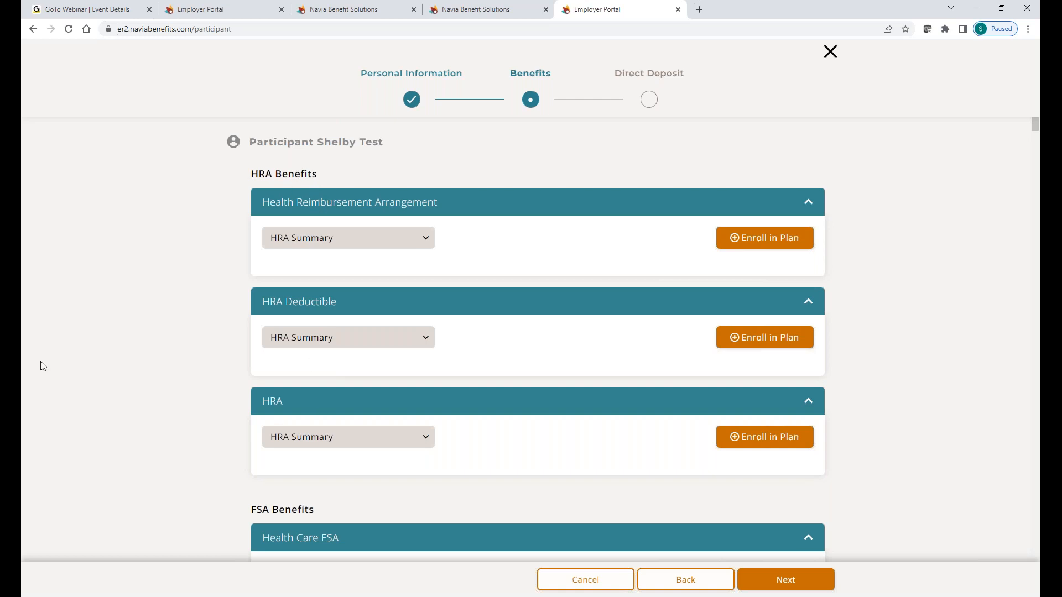
{"action": "scroll", "coordinate": [144, 393], "scroll_direction": "down", "scroll_amount": 1}
{"action": "scroll", "coordinate": [143, 393], "scroll_direction": "down", "scroll_amount": 3}
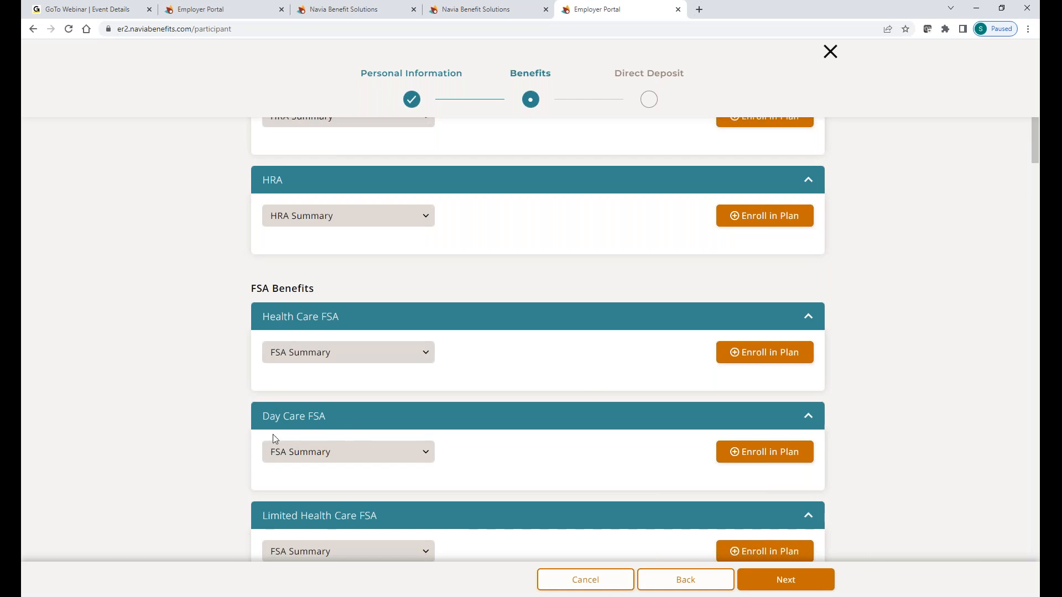
{"action": "scroll", "coordinate": [218, 419], "scroll_direction": "up", "scroll_amount": 2}
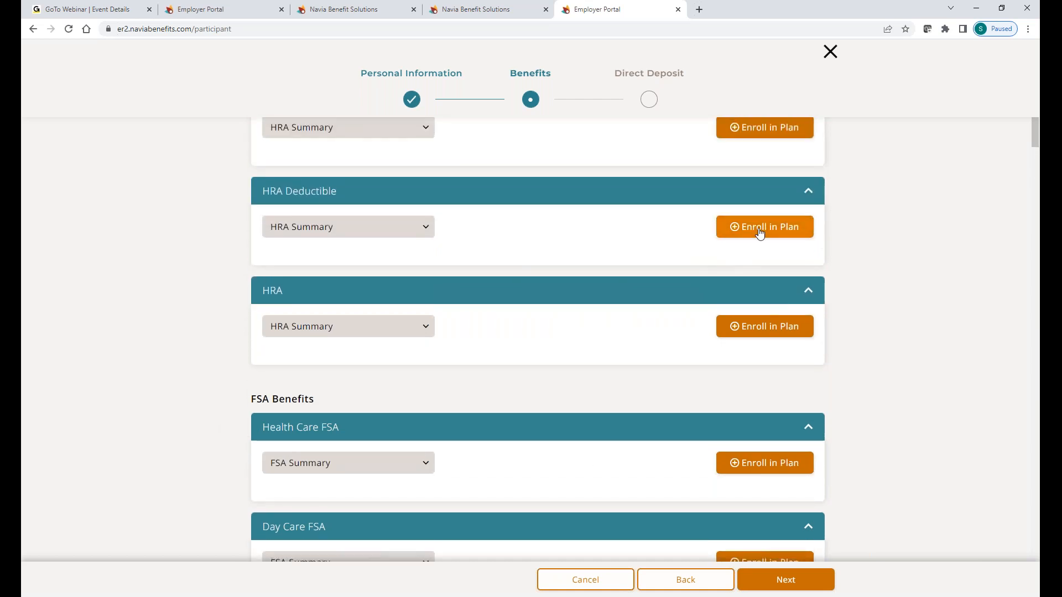
Step: Enroll in HRA Deductible for plan year 2022, eligible 10/01/2022, with a $1000.00 annual benefit
{"action": "left_click", "coordinate": [759, 233]}
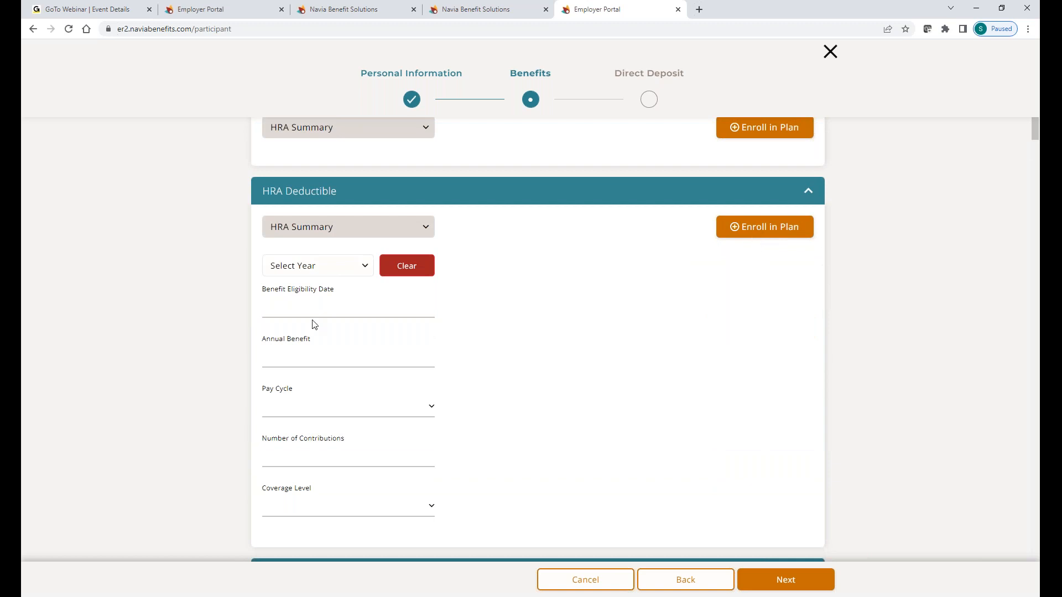
{"action": "left_click", "coordinate": [312, 274]}
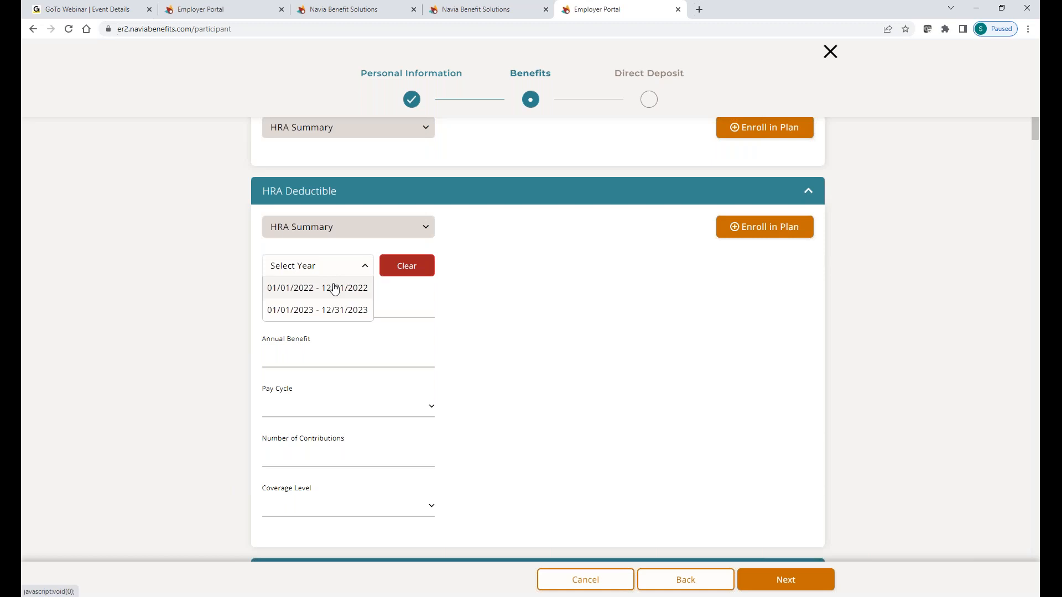
{"action": "left_click", "coordinate": [289, 288]}
{"action": "left_click", "coordinate": [288, 307]}
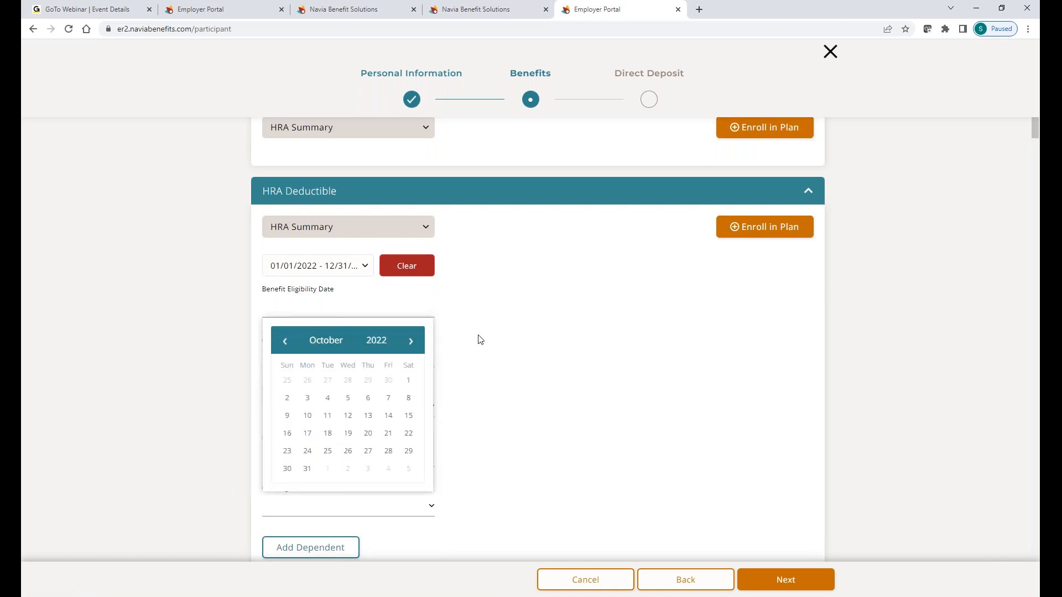
{"action": "left_click", "coordinate": [407, 381]}
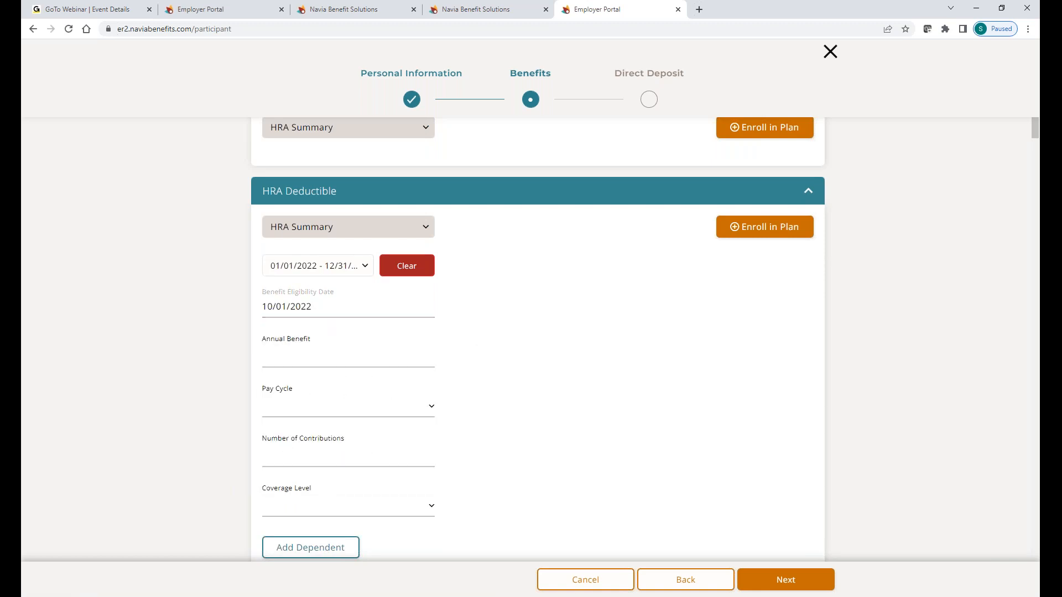
{"action": "left_click", "coordinate": [283, 348]}
{"action": "type", "text": "1000.00"}
Step: Set the pay cycle to Bi-Weekly, 26 contributions and Employee coverage
{"action": "left_click", "coordinate": [426, 407]}
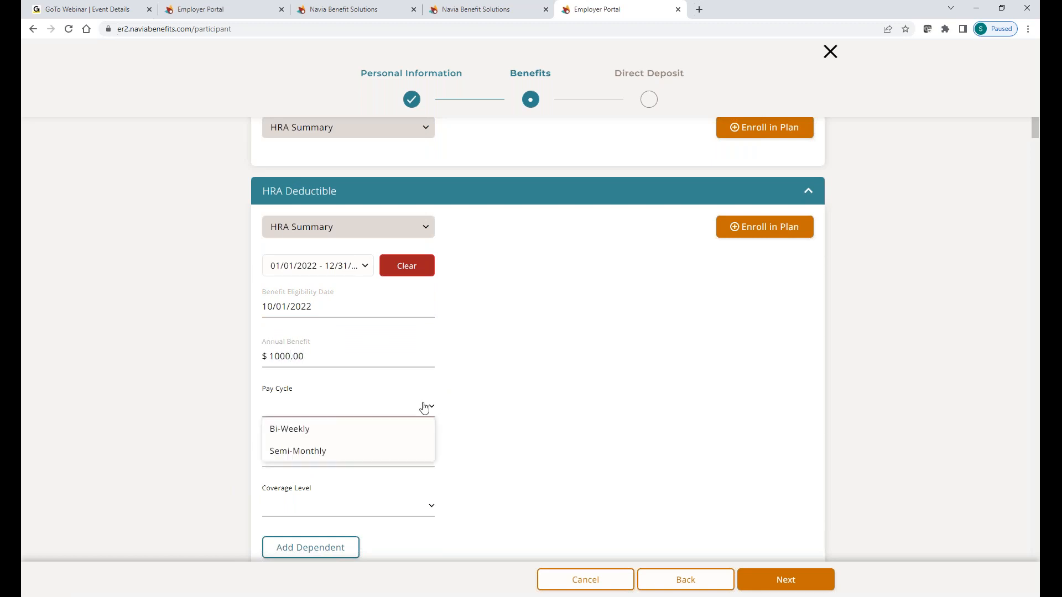
{"action": "left_click", "coordinate": [313, 430]}
{"action": "left_click", "coordinate": [334, 449]}
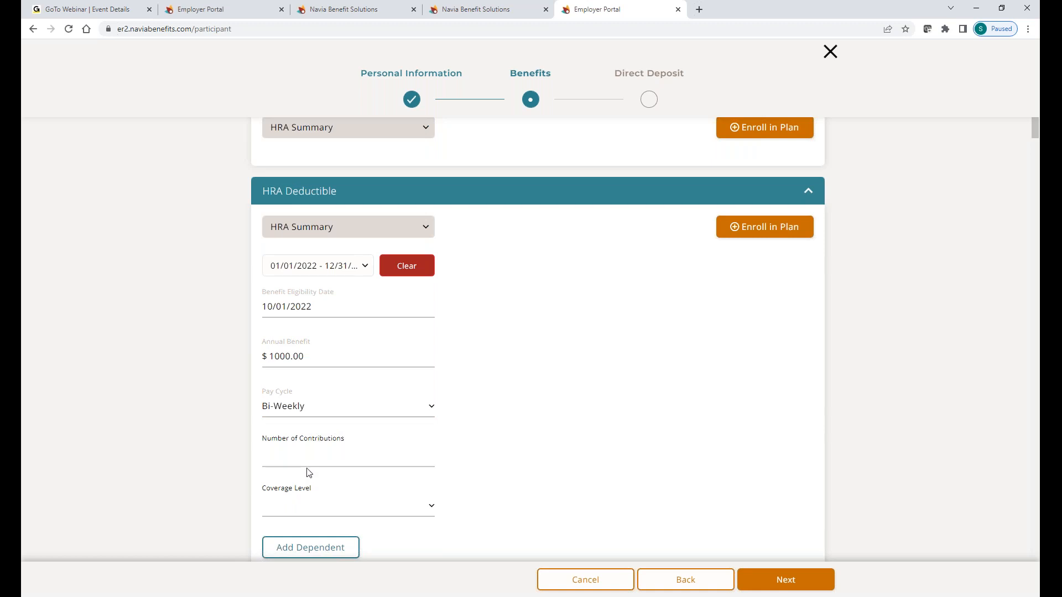
{"action": "type", "text": "26"}
{"action": "left_click", "coordinate": [342, 520]}
{"action": "left_click", "coordinate": [334, 531]}
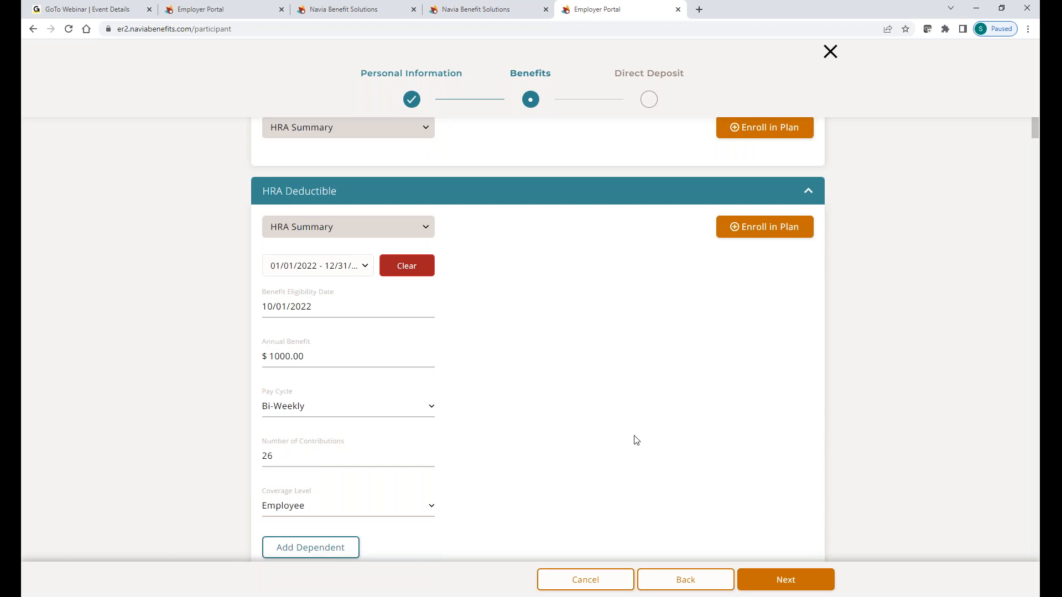
{"action": "scroll", "coordinate": [634, 440], "scroll_direction": "down", "scroll_amount": 1}
{"action": "scroll", "coordinate": [636, 440], "scroll_direction": "down", "scroll_amount": 1}
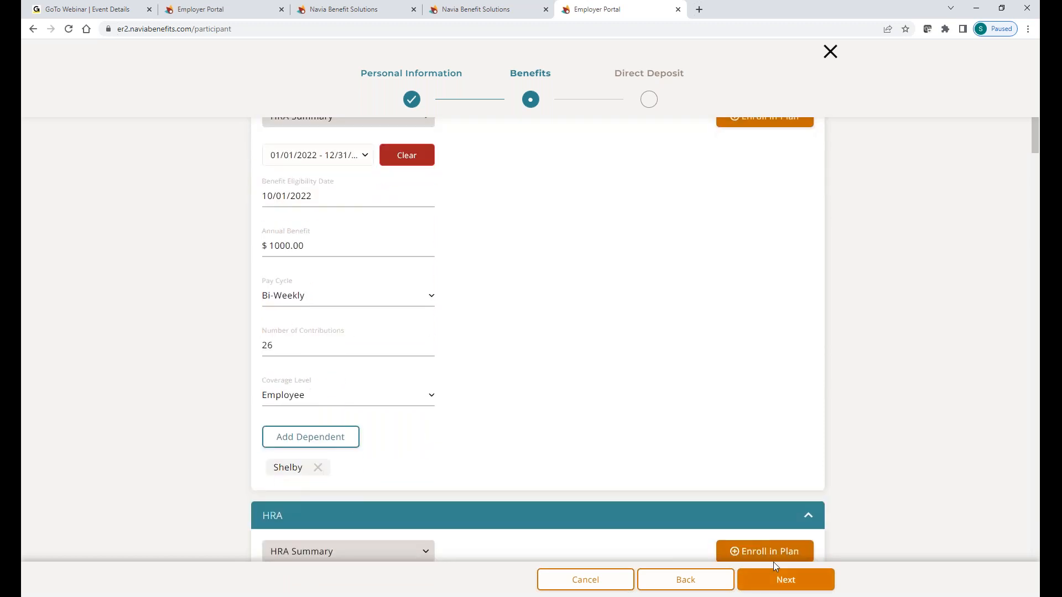
Step: Move past the Direct Deposit step and submit the new participant's enrollment
{"action": "left_click", "coordinate": [775, 584]}
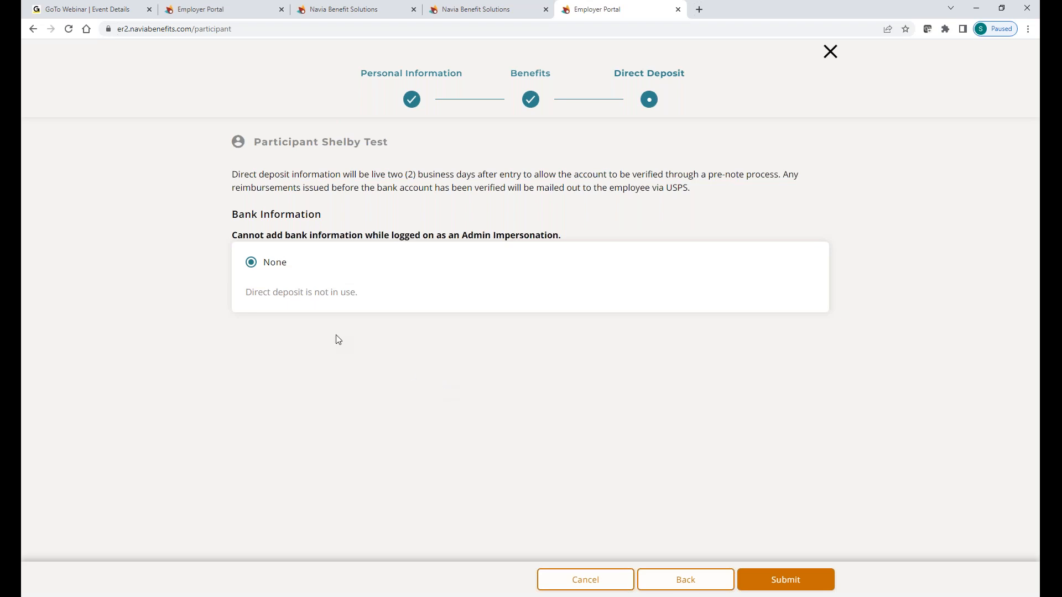
{"action": "left_click", "coordinate": [785, 585]}
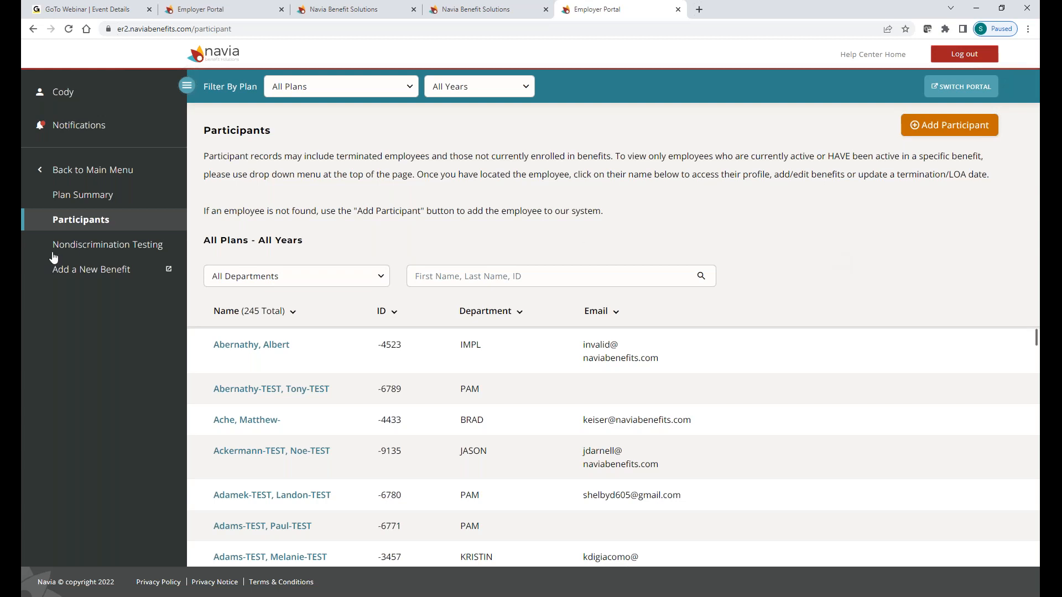
Step: Search the Participants list by the test participant's first name and open their record
{"action": "scroll", "coordinate": [362, 291], "scroll_direction": "down", "scroll_amount": 1}
{"action": "scroll", "coordinate": [269, 334], "scroll_direction": "down", "scroll_amount": 5}
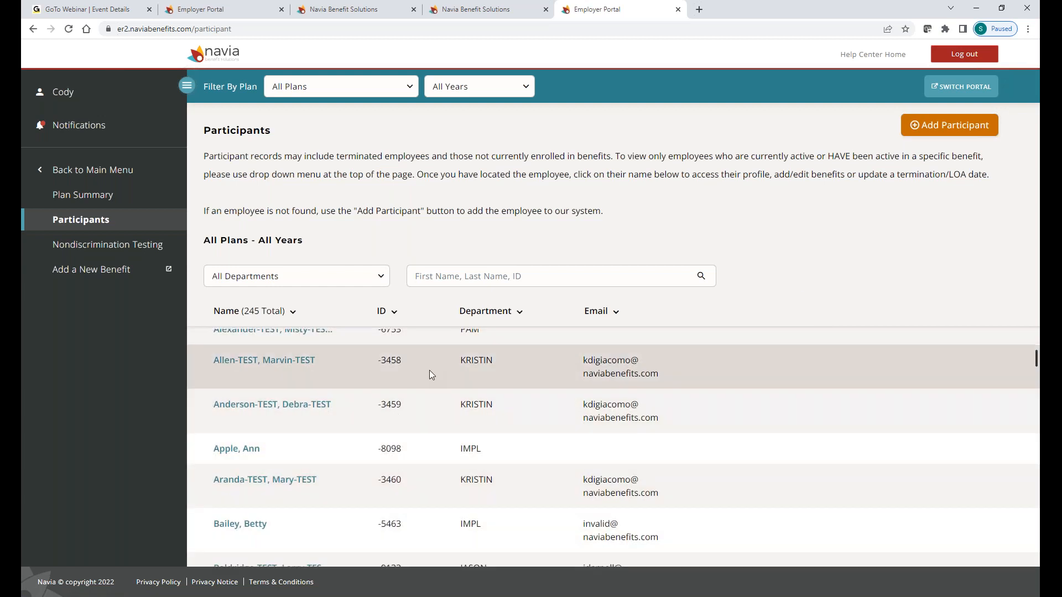
{"action": "left_click", "coordinate": [462, 282]}
{"action": "type", "text": "shelby"}
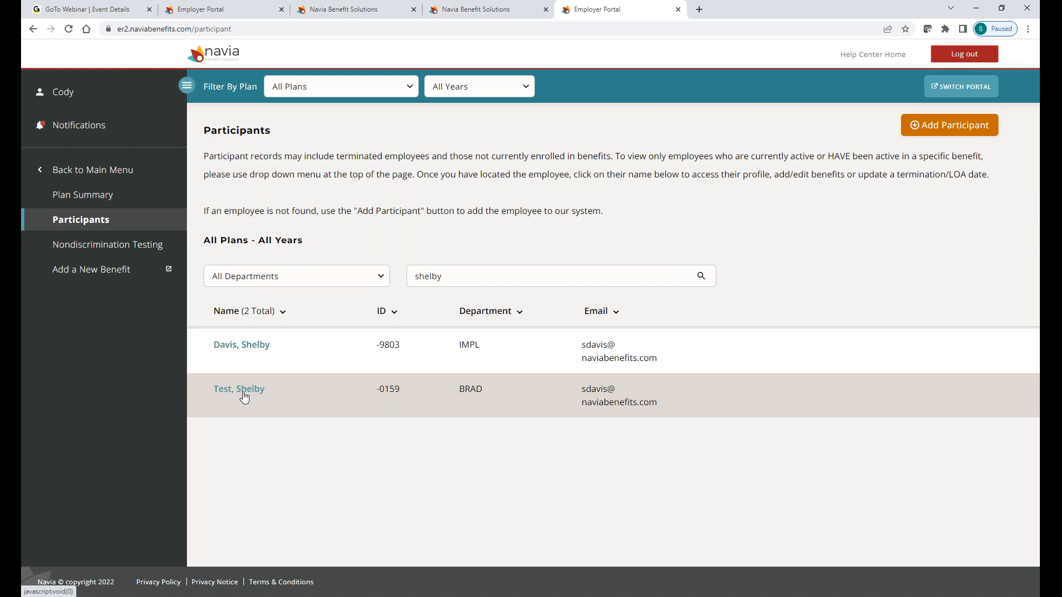
{"action": "left_click", "coordinate": [242, 396]}
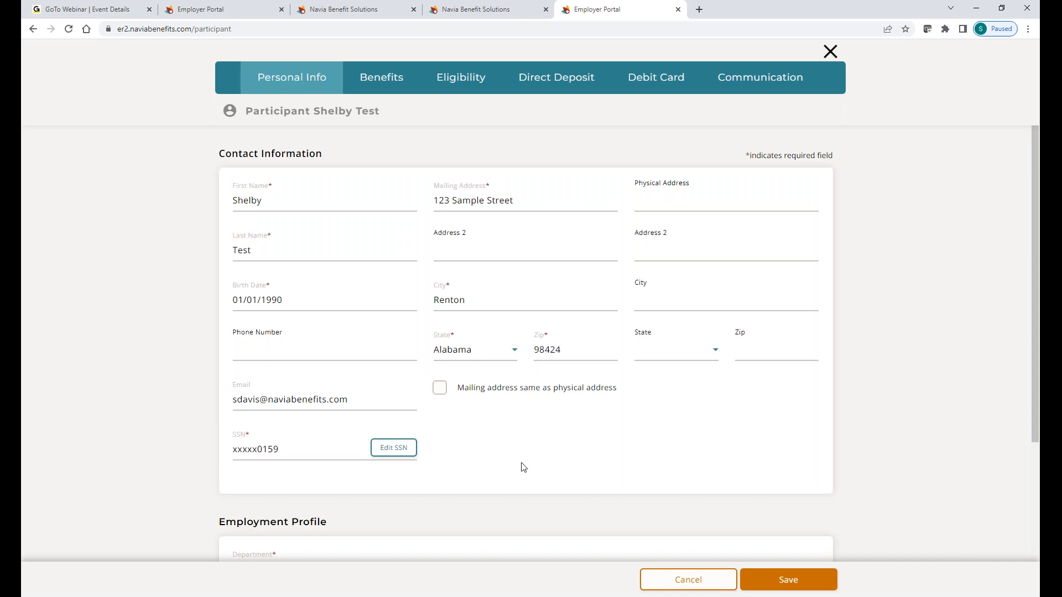
Step: Review the expanded HRA Deductible election on the Benefits tab, then go to Eligibility
{"action": "left_click", "coordinate": [362, 86]}
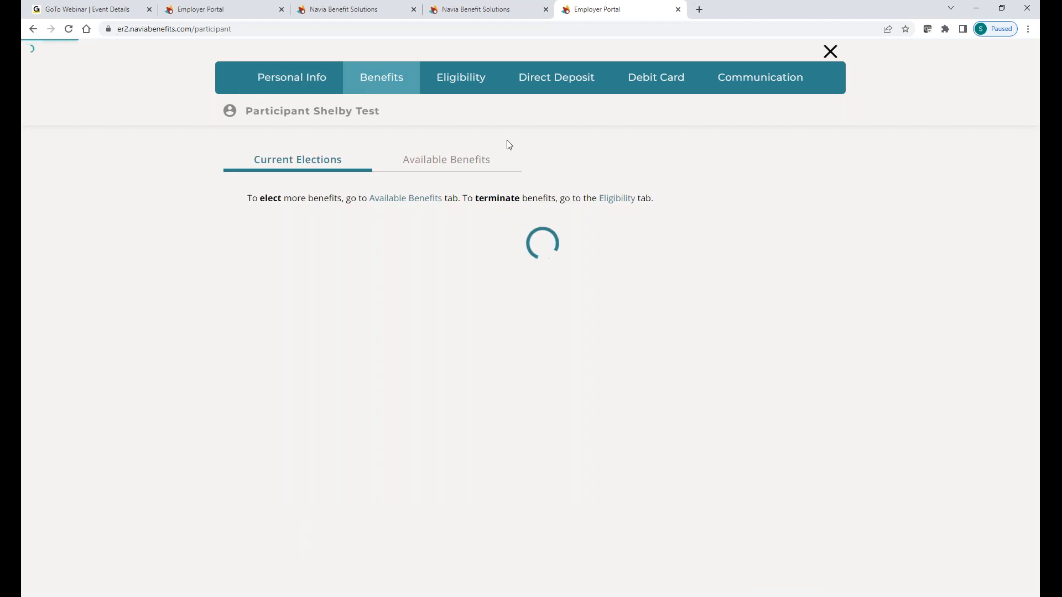
{"action": "left_click", "coordinate": [298, 261]}
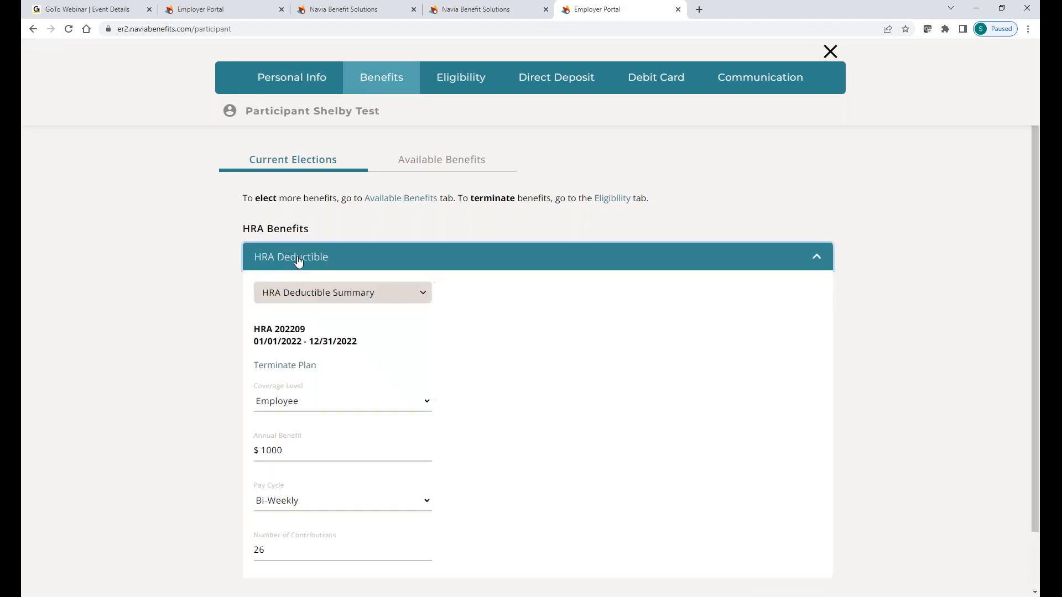
{"action": "left_click", "coordinate": [453, 77]}
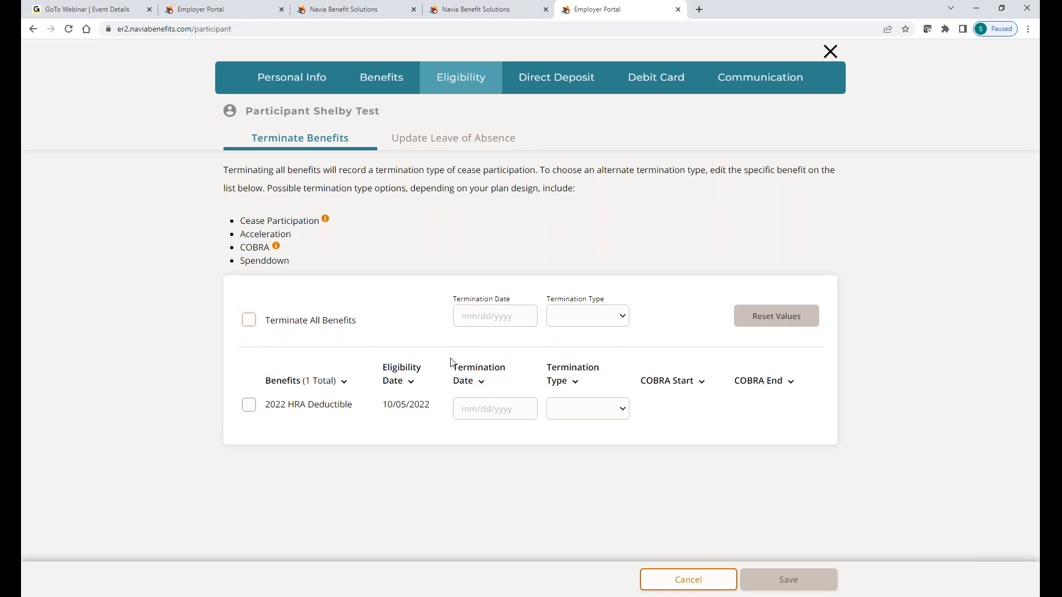
Step: Check Terminate All Benefits for the 2022 HRA Deductible and save the termination
{"action": "left_click", "coordinate": [248, 321]}
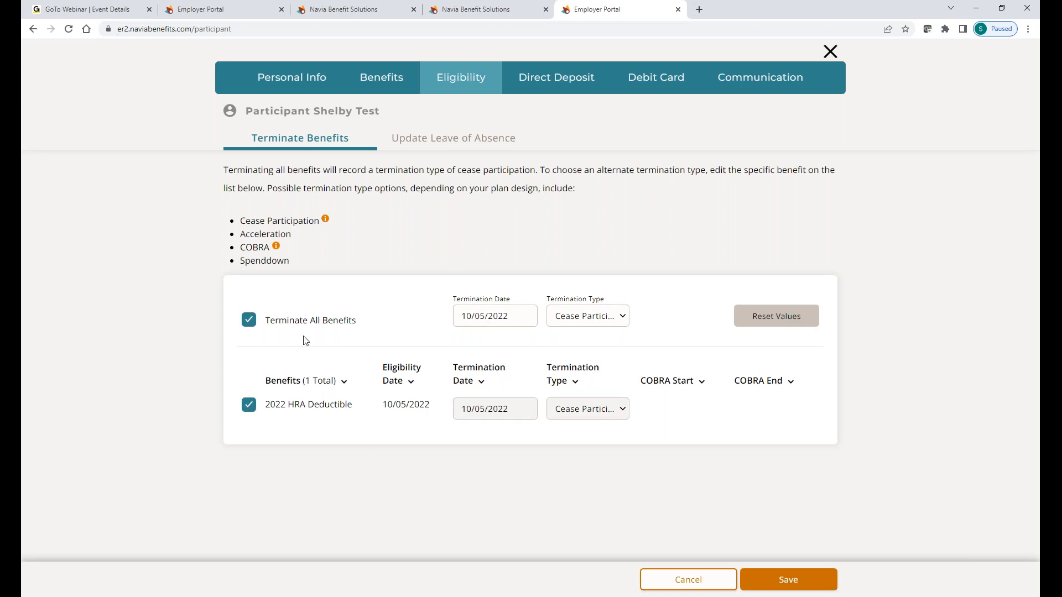
{"action": "left_click", "coordinate": [250, 319]}
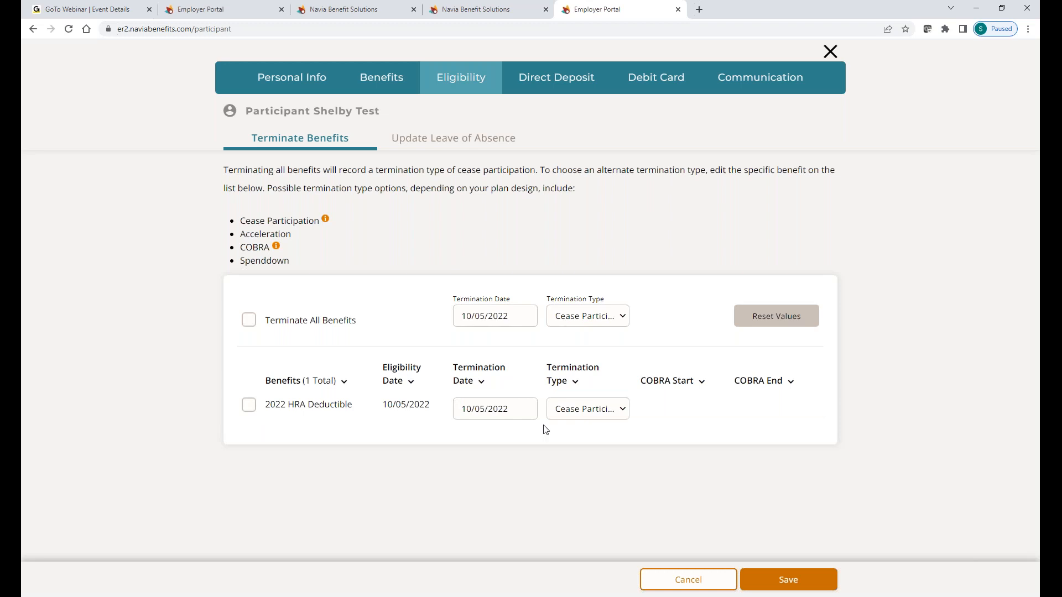
{"action": "left_click", "coordinate": [248, 321]}
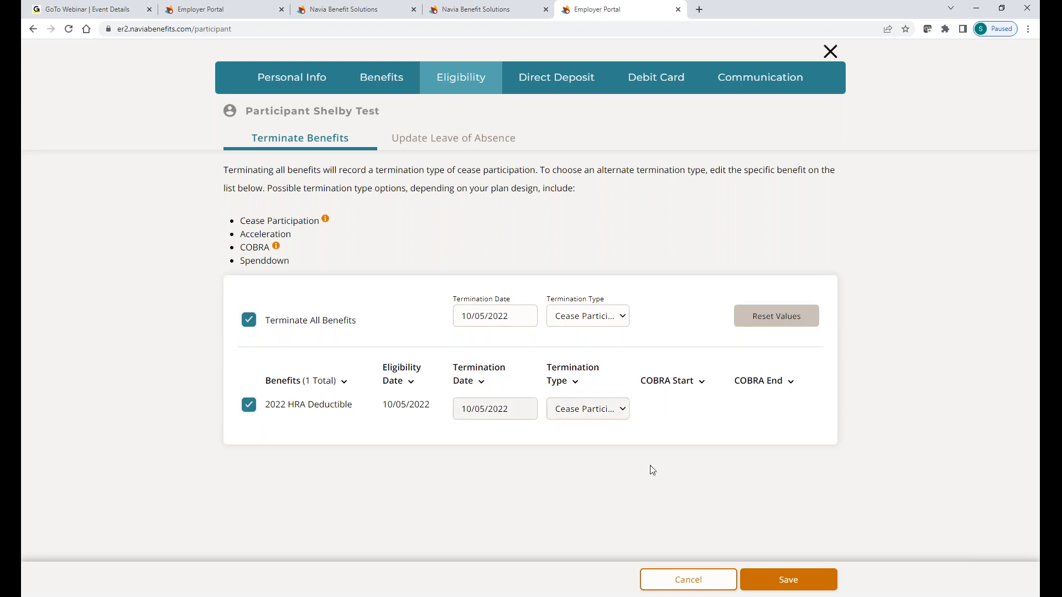
{"action": "left_click", "coordinate": [775, 585]}
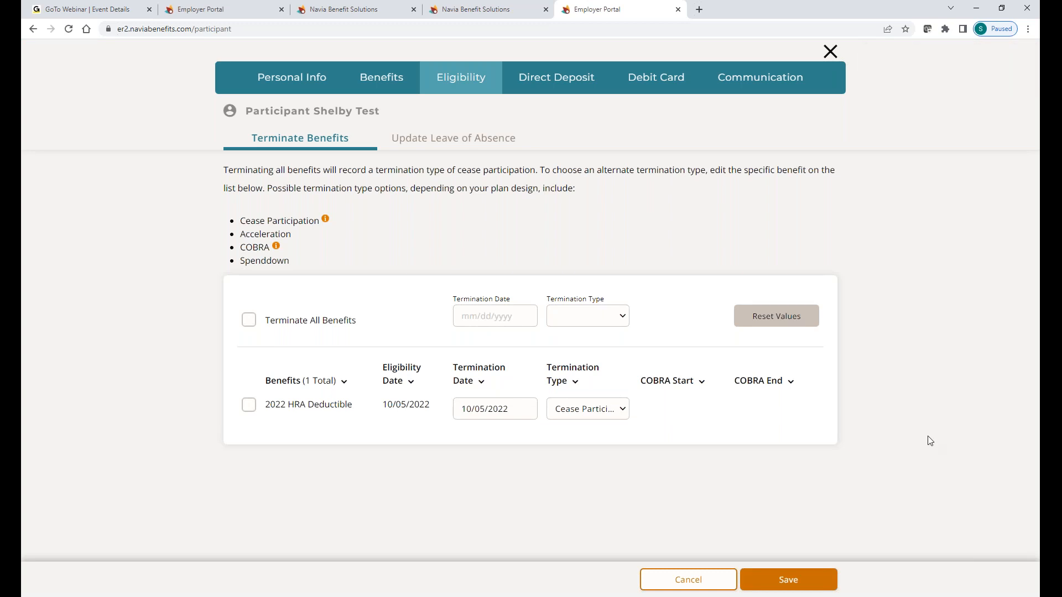
Step: Close the participant record and return through the main menu to the NaviGators (NAA) Home dashboard
{"action": "left_click", "coordinate": [831, 52]}
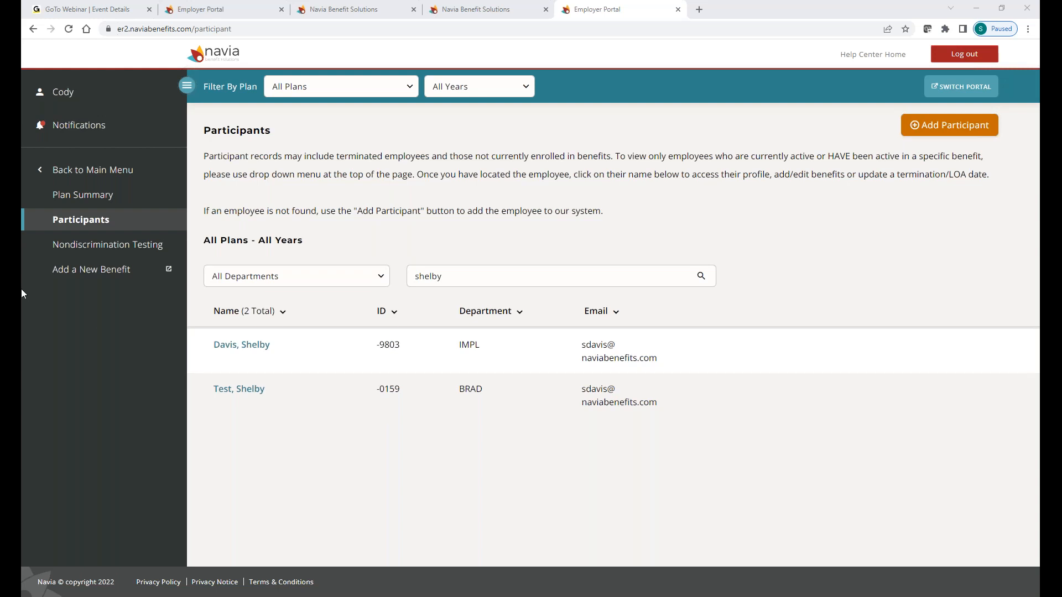
{"action": "left_click", "coordinate": [76, 172]}
{"action": "left_click", "coordinate": [76, 180]}
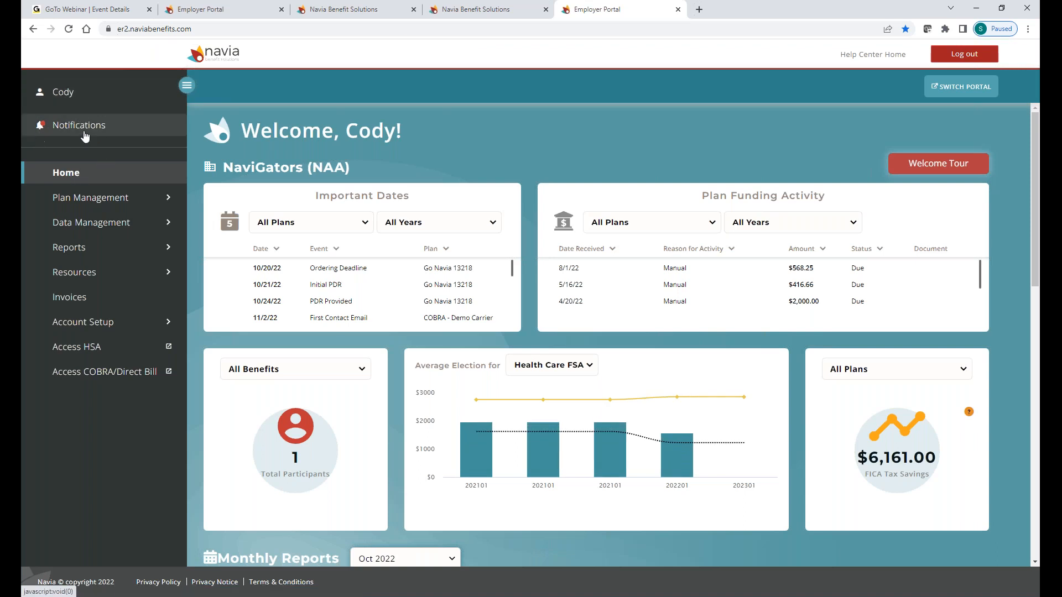
Step: List the four overdue Outstanding EDR alerts for the Semi-Monthly On 15th and Last Day cycle
{"action": "left_click", "coordinate": [40, 130]}
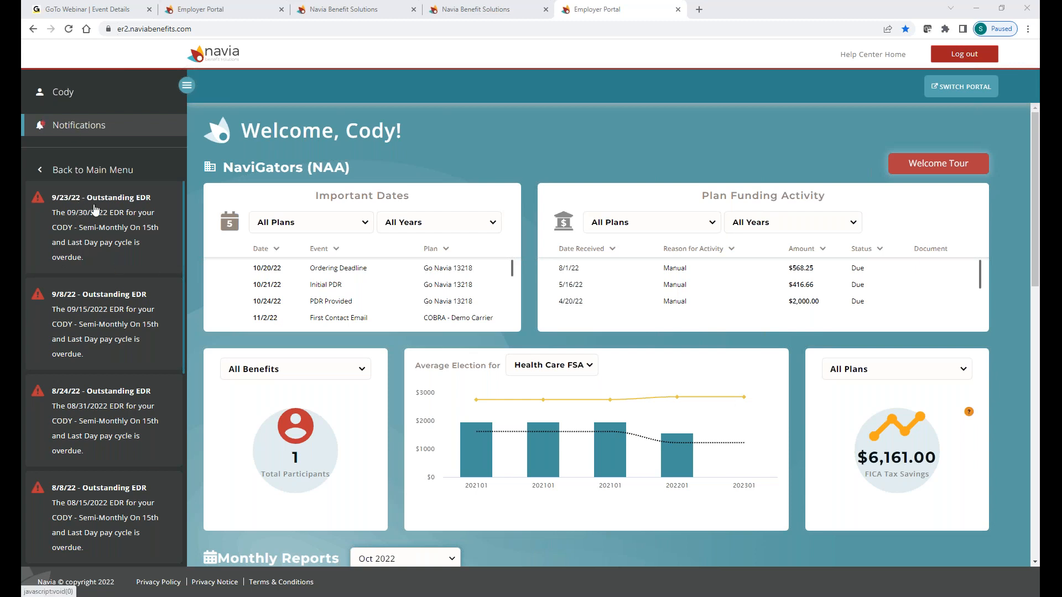
Step: Open Pending Eligibility and Deductions under Data Management to see the Sec. 125 Semi-Monthly EDRs
{"action": "left_click", "coordinate": [66, 174]}
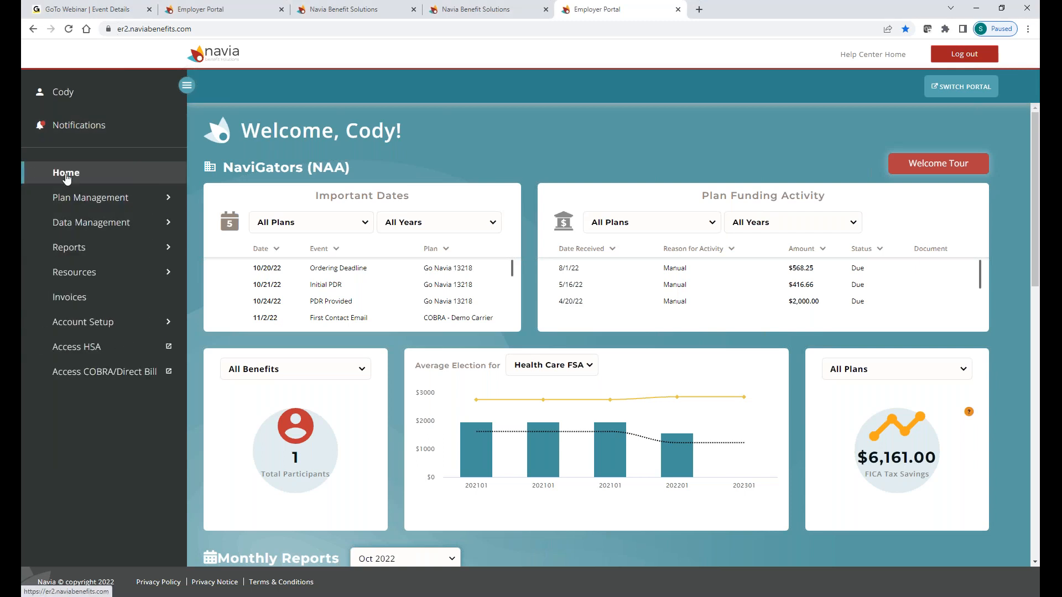
{"action": "left_click", "coordinate": [111, 224]}
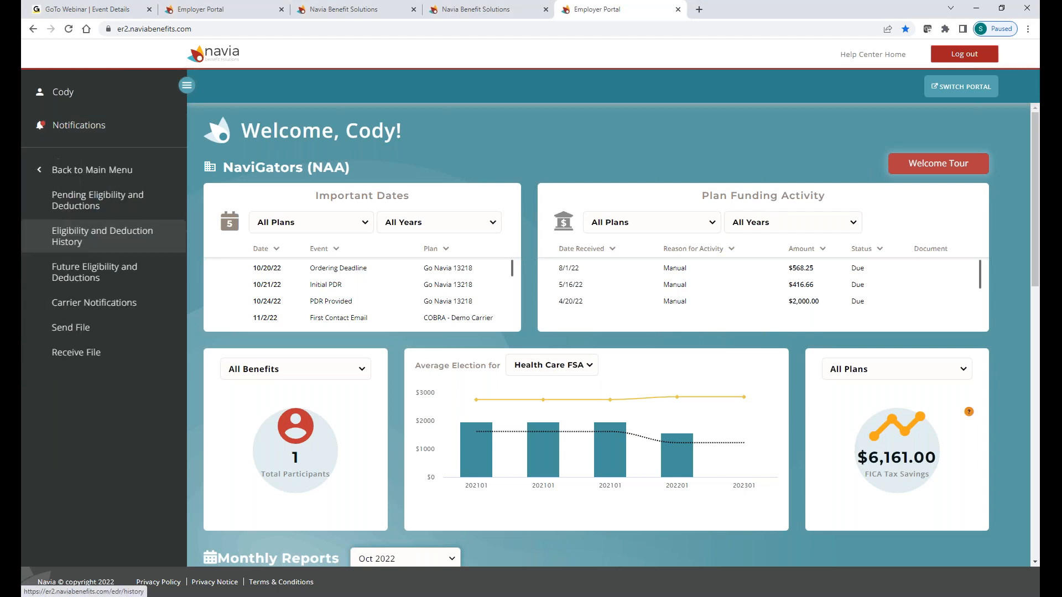
{"action": "left_click", "coordinate": [86, 208]}
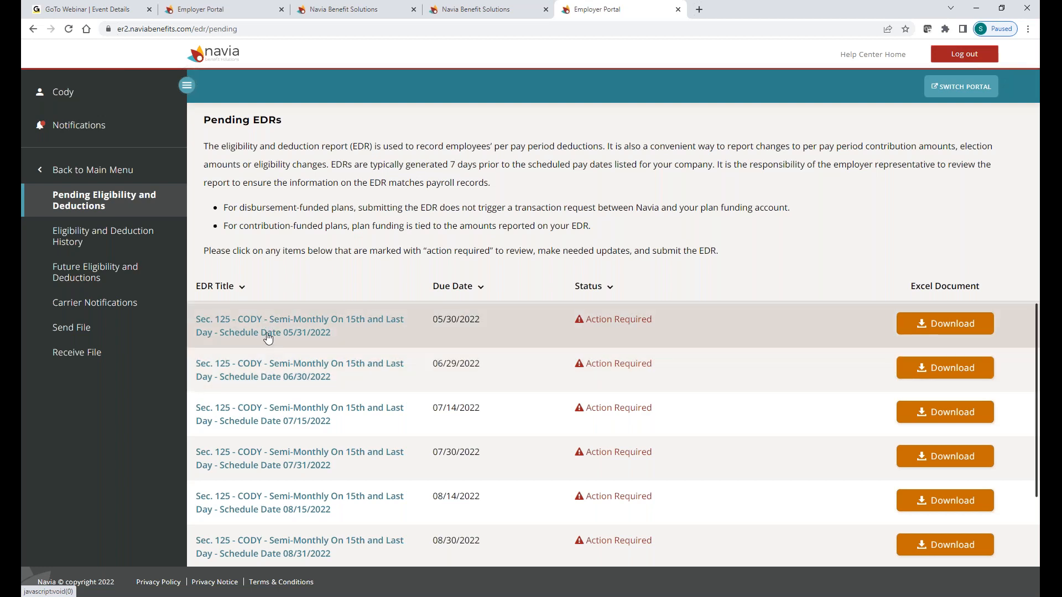
Step: Open the EDR due 05/30/2022 (scheduled 05/31/2022) and scroll to its participant deduction table
{"action": "left_click", "coordinate": [299, 325]}
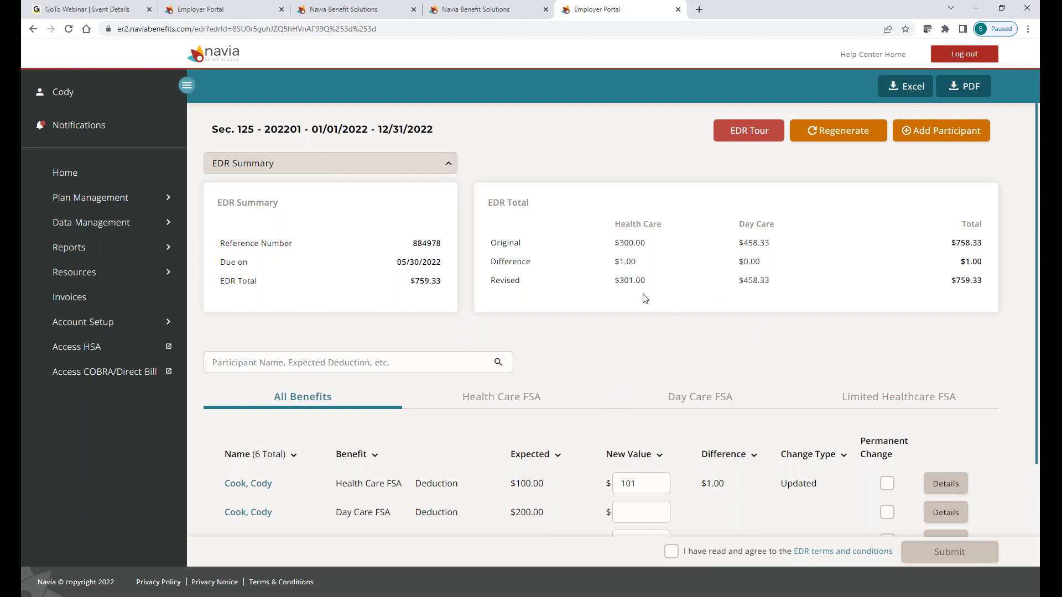
{"action": "scroll", "coordinate": [667, 375], "scroll_direction": "down", "scroll_amount": 2}
{"action": "scroll", "coordinate": [667, 365], "scroll_direction": "down", "scroll_amount": 3}
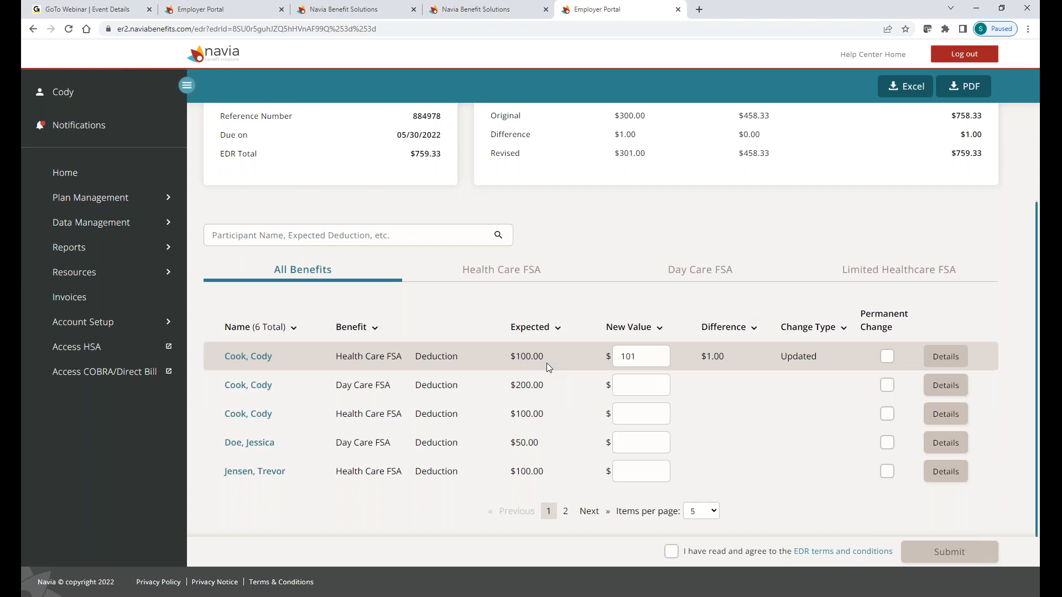
Step: Select the 101 Health Care FSA new value and agree to the EDR terms and conditions
{"action": "double_click", "coordinate": [646, 361]}
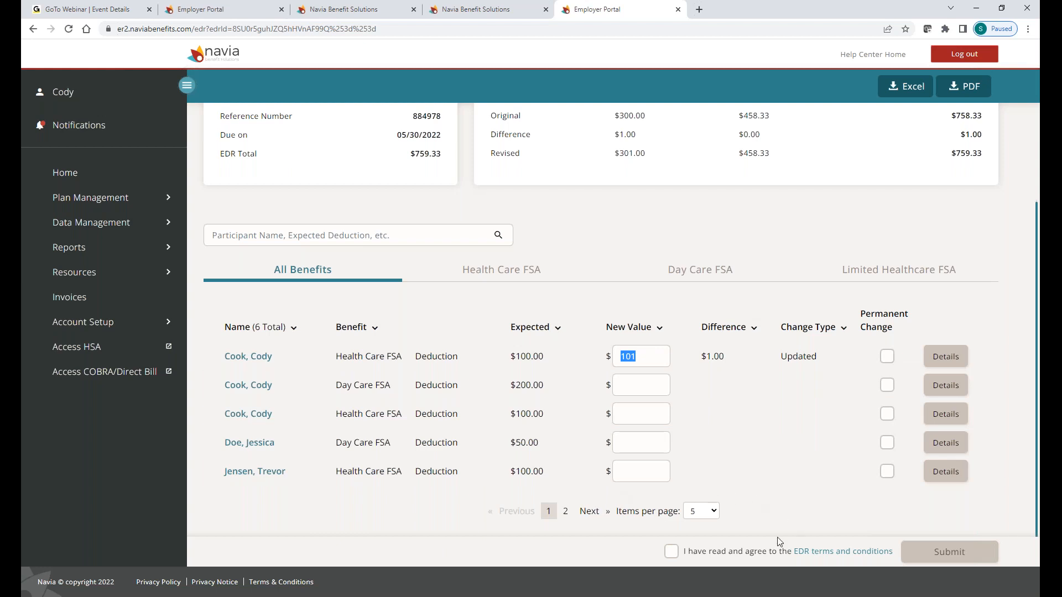
{"action": "left_click", "coordinate": [671, 551]}
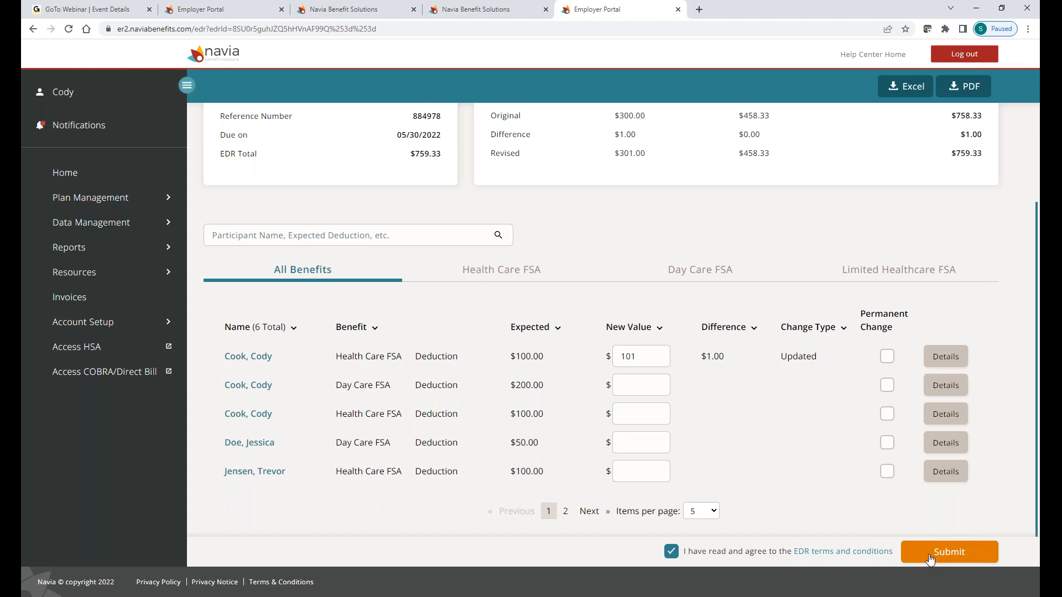
Step: Tick Permanent Change on the first participant's 101 Health Care FSA row
{"action": "left_click", "coordinate": [885, 357]}
{"action": "left_click_drag", "start_coordinate": [646, 356], "coordinate": [601, 347]}
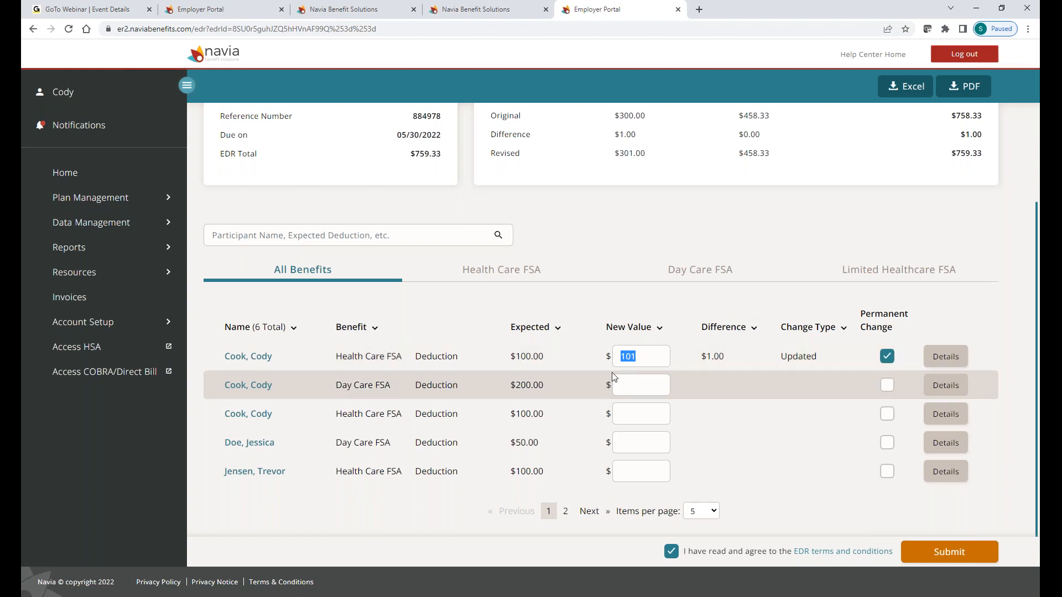
{"action": "left_click", "coordinate": [886, 358]}
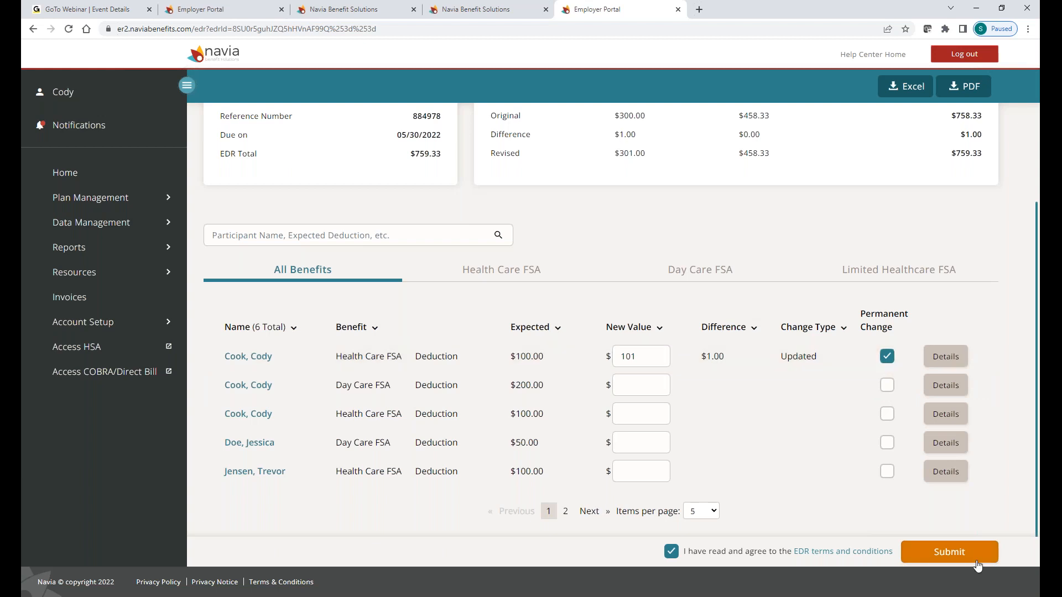
Step: Submit the updated 05/30/2022 EDR with its $759.33 revised total
{"action": "left_click", "coordinate": [962, 553]}
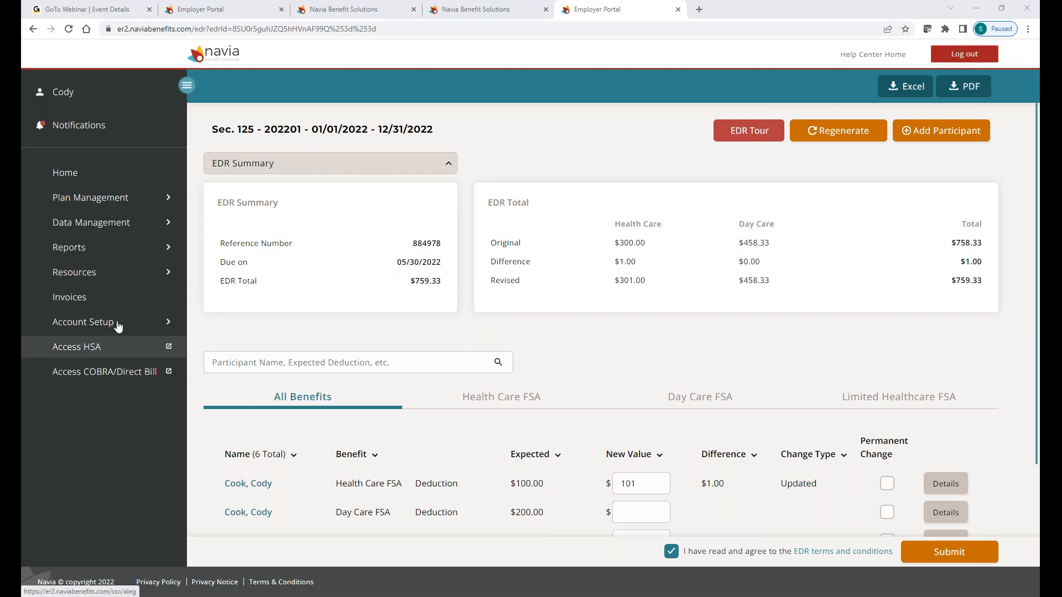
Step: Open the Year-to-Date Report from the Reports menu, with Whole Plan Year as the period
{"action": "left_click", "coordinate": [97, 260]}
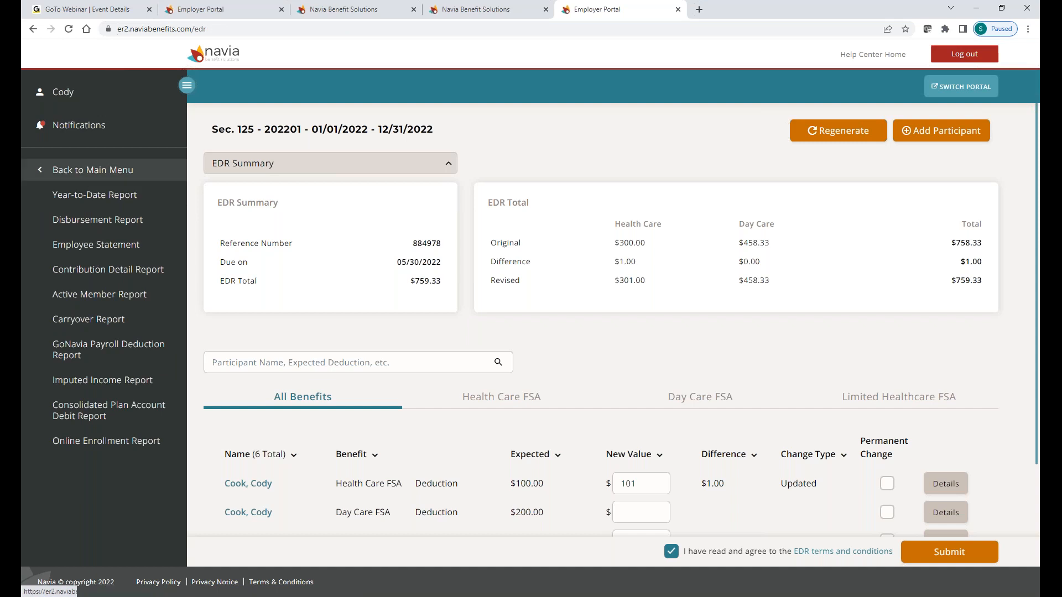
{"action": "left_click", "coordinate": [93, 170]}
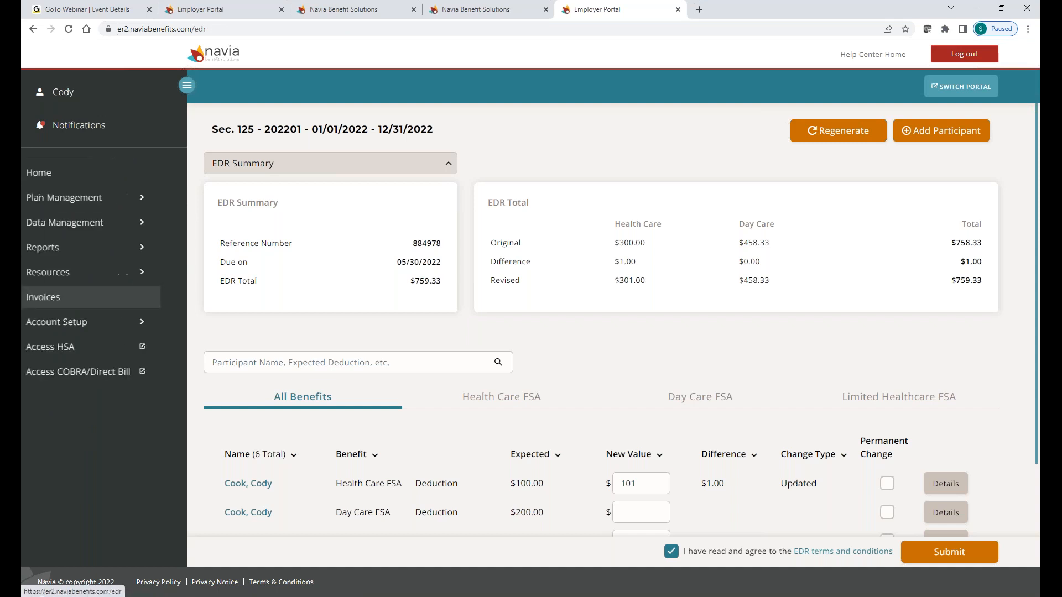
{"action": "left_click", "coordinate": [67, 249]}
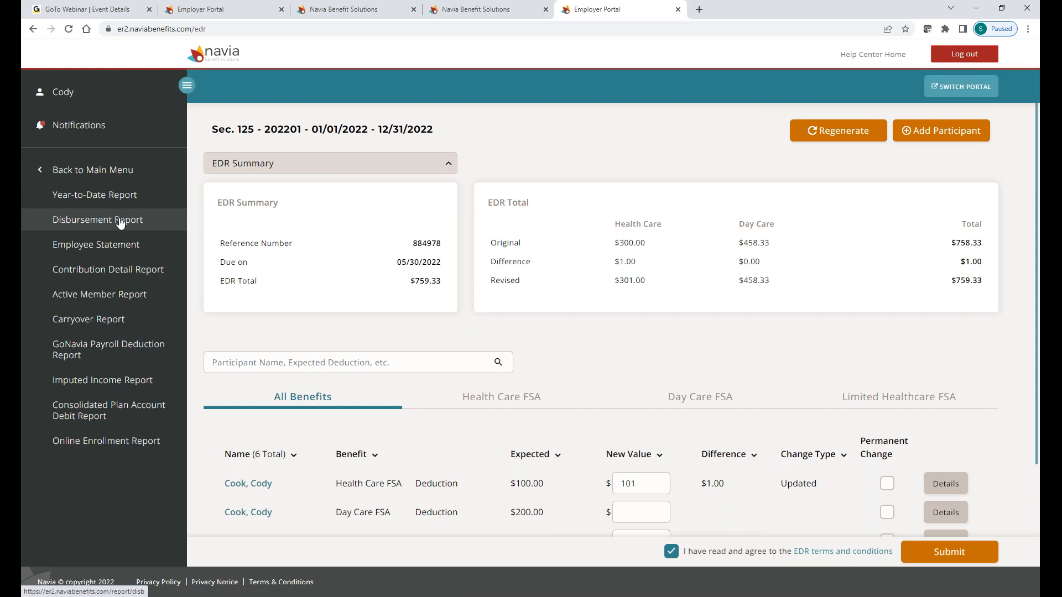
{"action": "left_click", "coordinate": [121, 198]}
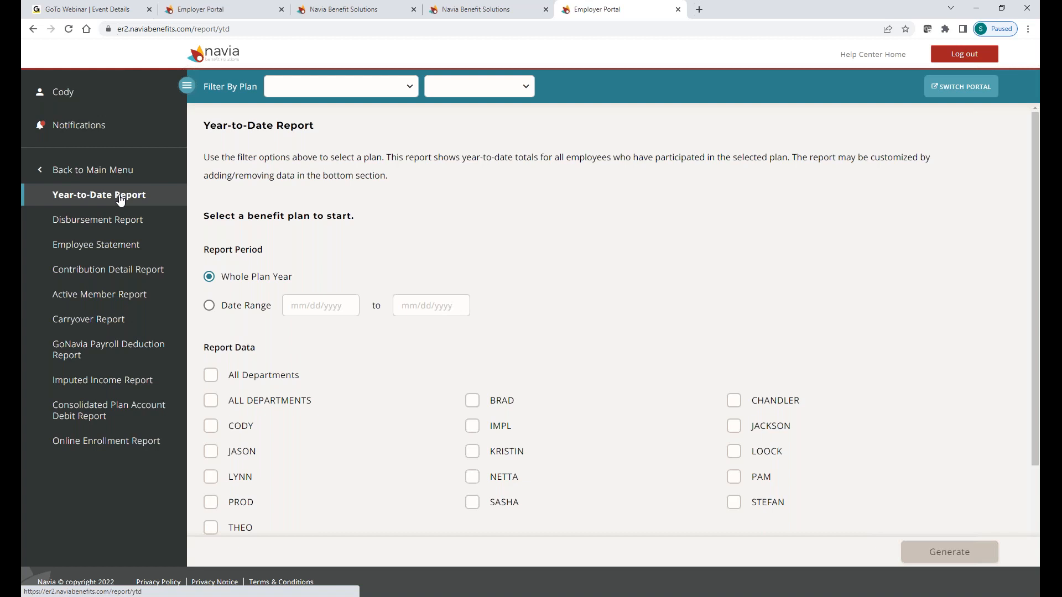
Step: Filter the Year-to-Date Report to the FSA plan and plan year 202201
{"action": "left_click", "coordinate": [338, 89]}
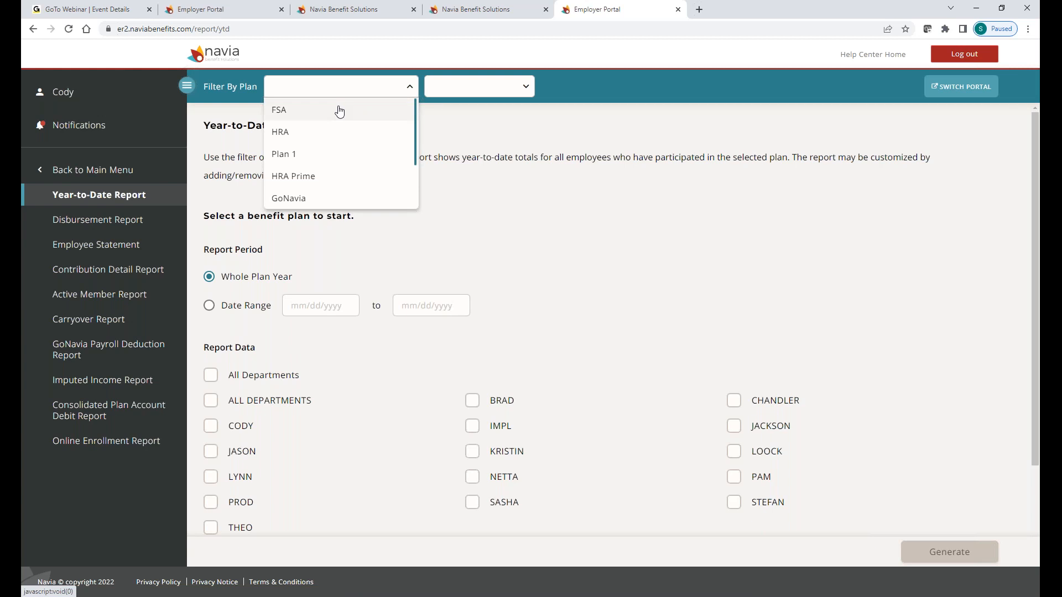
{"action": "left_click", "coordinate": [339, 110]}
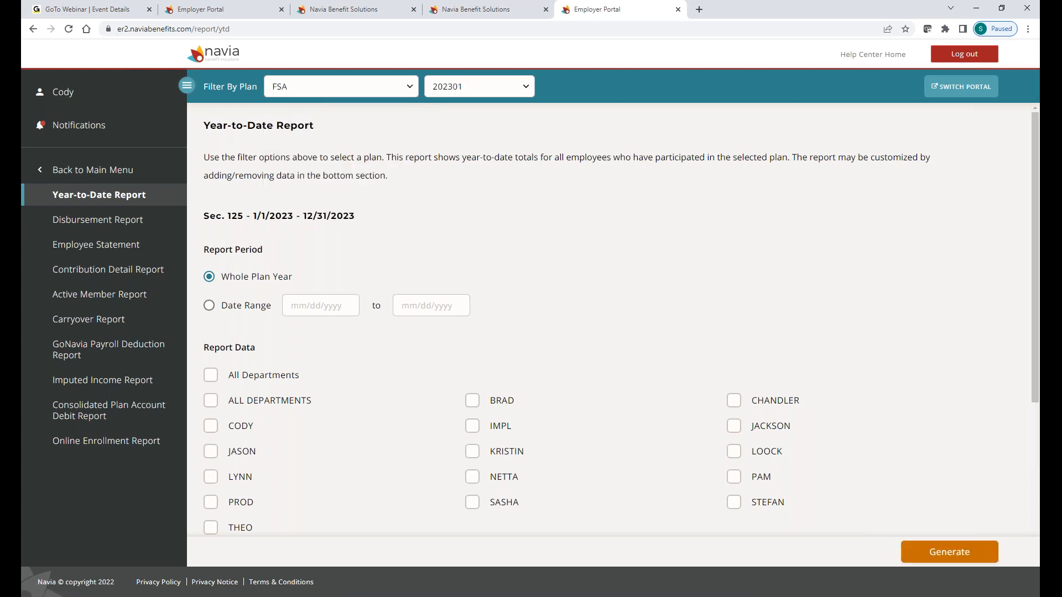
{"action": "left_click", "coordinate": [498, 95]}
{"action": "left_click", "coordinate": [489, 133]}
Step: Check the Seed column explanation, then generate the report and open YTD (2).xlsx
{"action": "scroll", "coordinate": [458, 280], "scroll_direction": "down", "scroll_amount": 1}
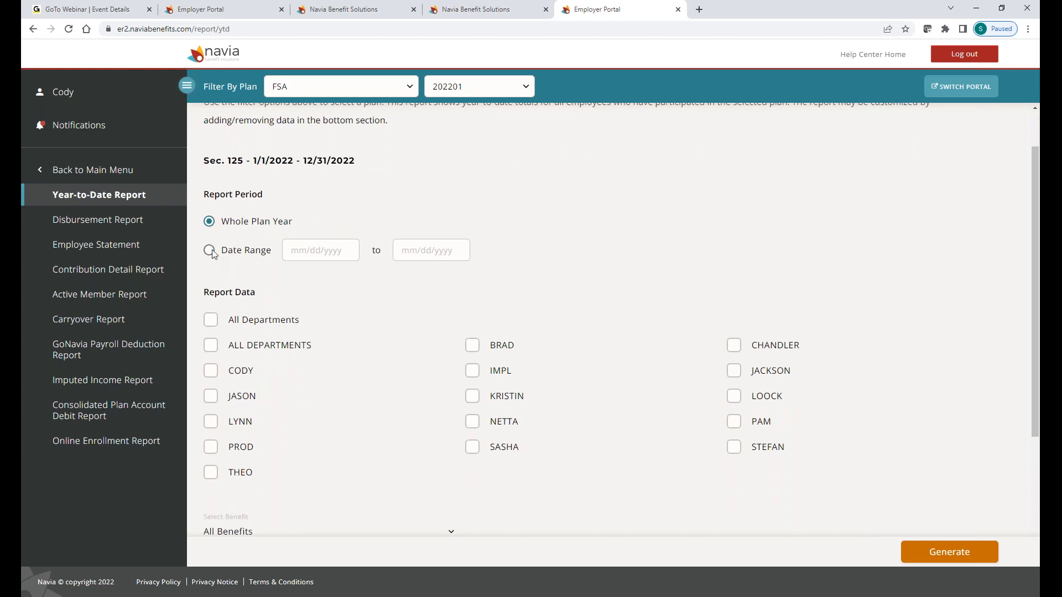
{"action": "scroll", "coordinate": [284, 266], "scroll_direction": "down", "scroll_amount": 1}
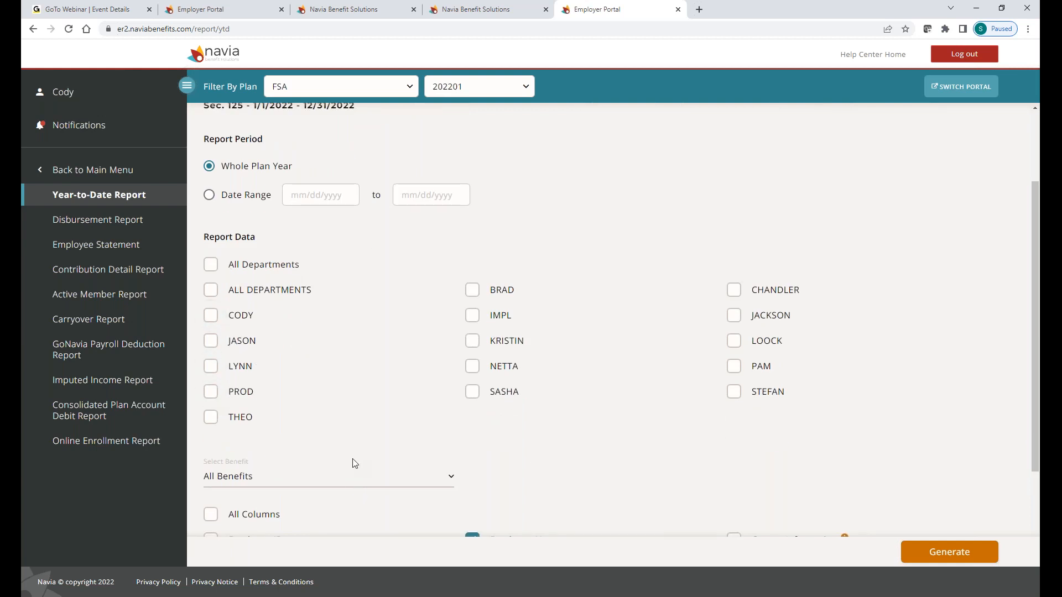
{"action": "scroll", "coordinate": [531, 363], "scroll_direction": "down", "scroll_amount": 3}
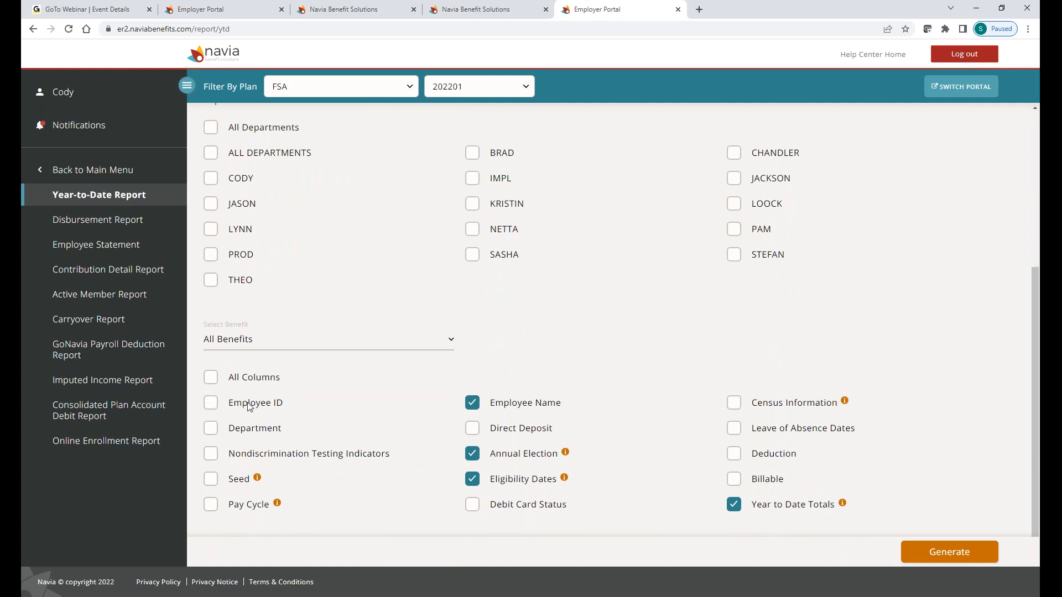
{"action": "left_click", "coordinate": [257, 477]}
{"action": "left_click", "coordinate": [975, 558]}
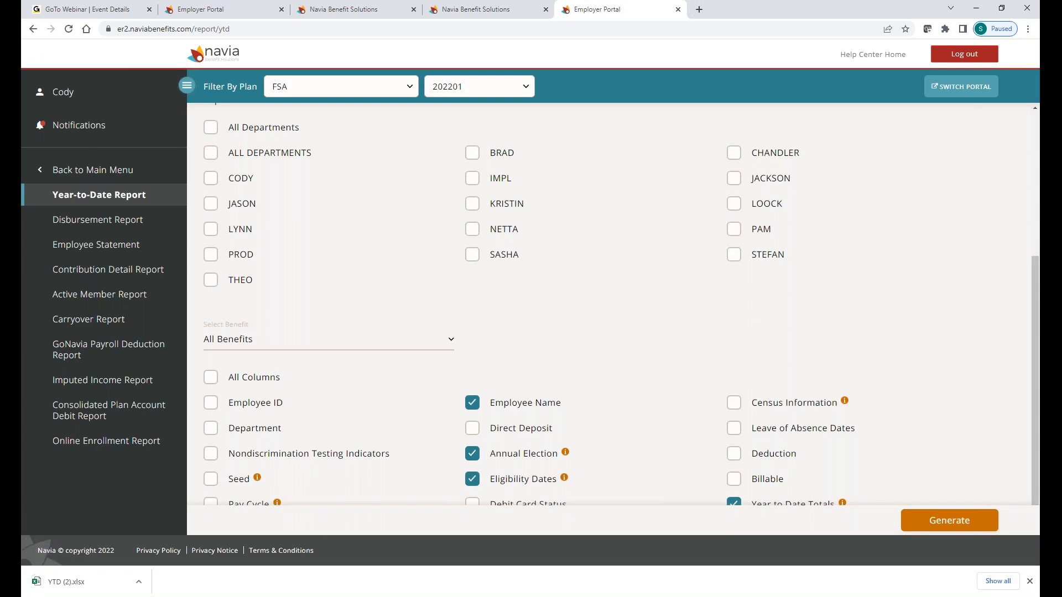
{"action": "left_click", "coordinate": [55, 589]}
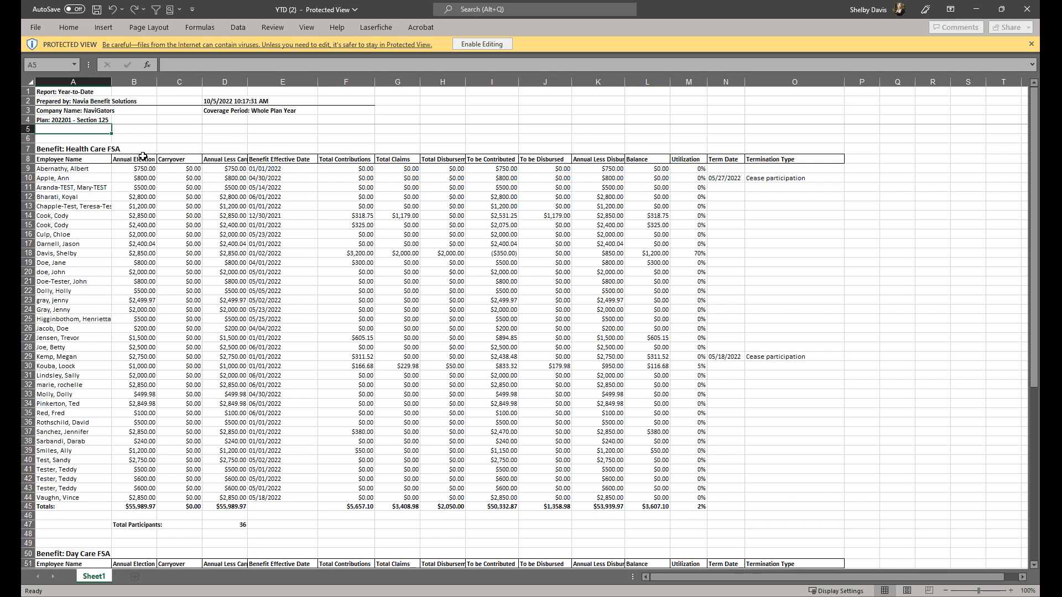
{"action": "left_click", "coordinate": [133, 82]}
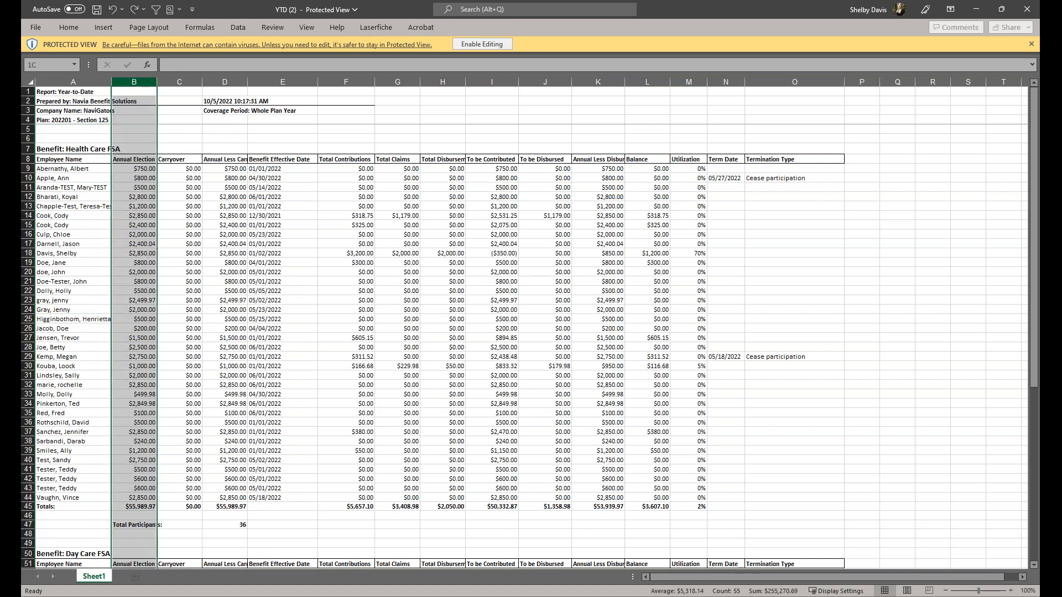
{"action": "left_click_drag", "start_coordinate": [146, 86], "coordinate": [165, 90]}
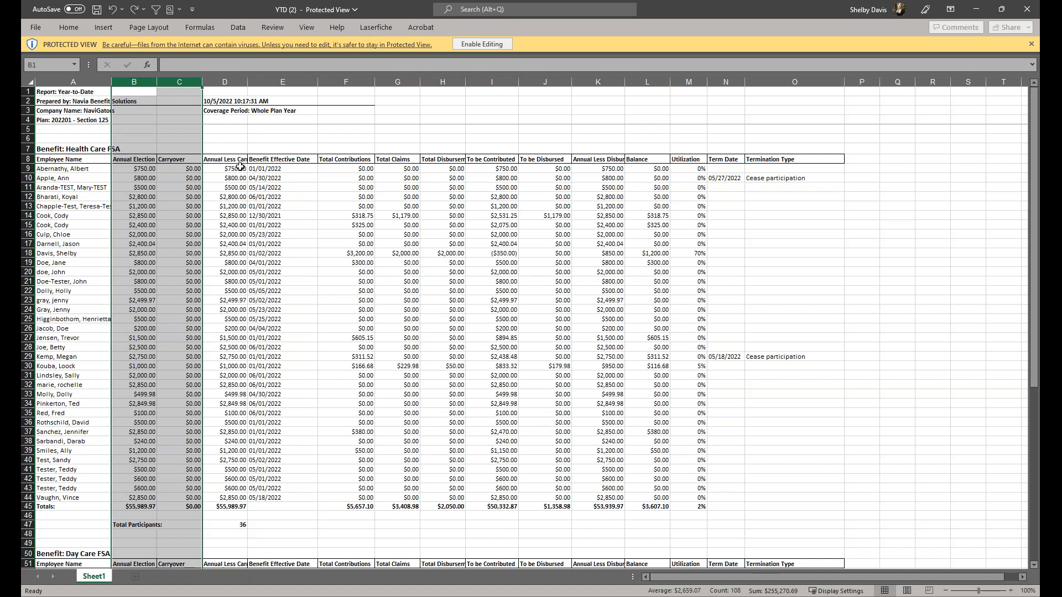
{"action": "left_click", "coordinate": [263, 80]}
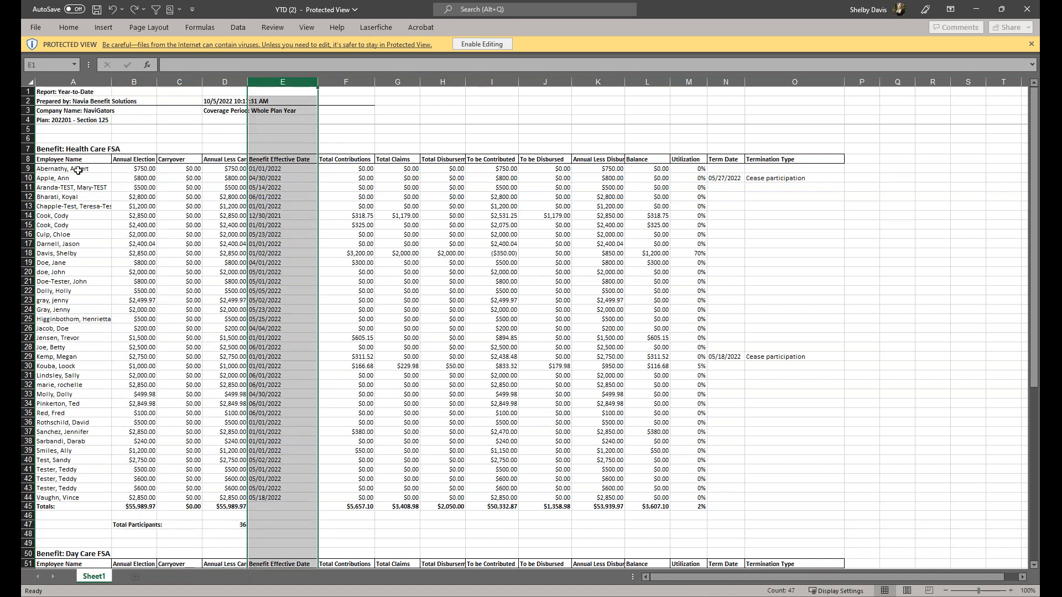
{"action": "left_click", "coordinate": [29, 169]}
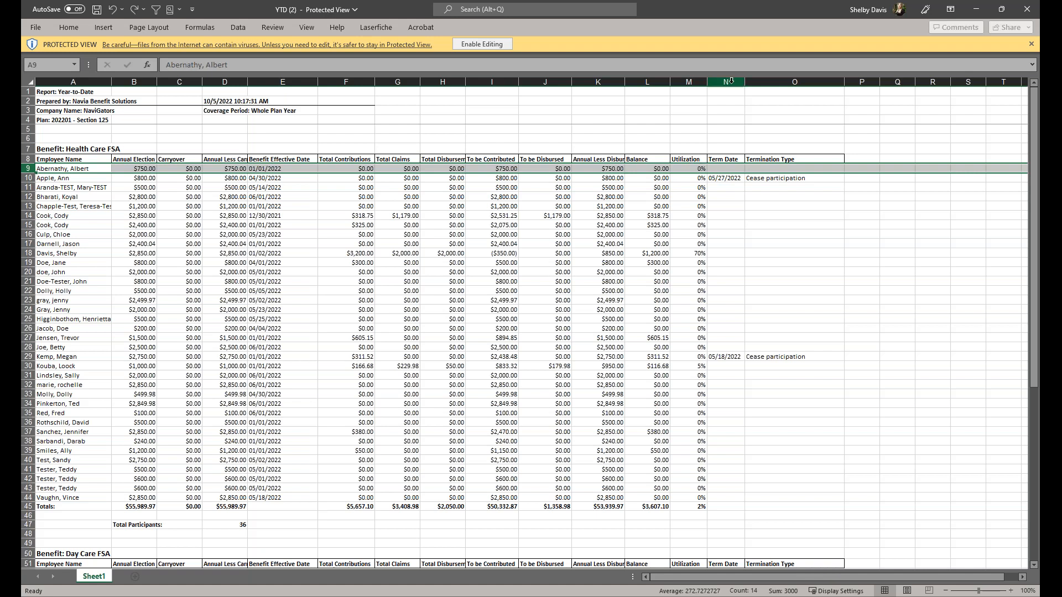
{"action": "left_click_drag", "start_coordinate": [731, 81], "coordinate": [795, 83]}
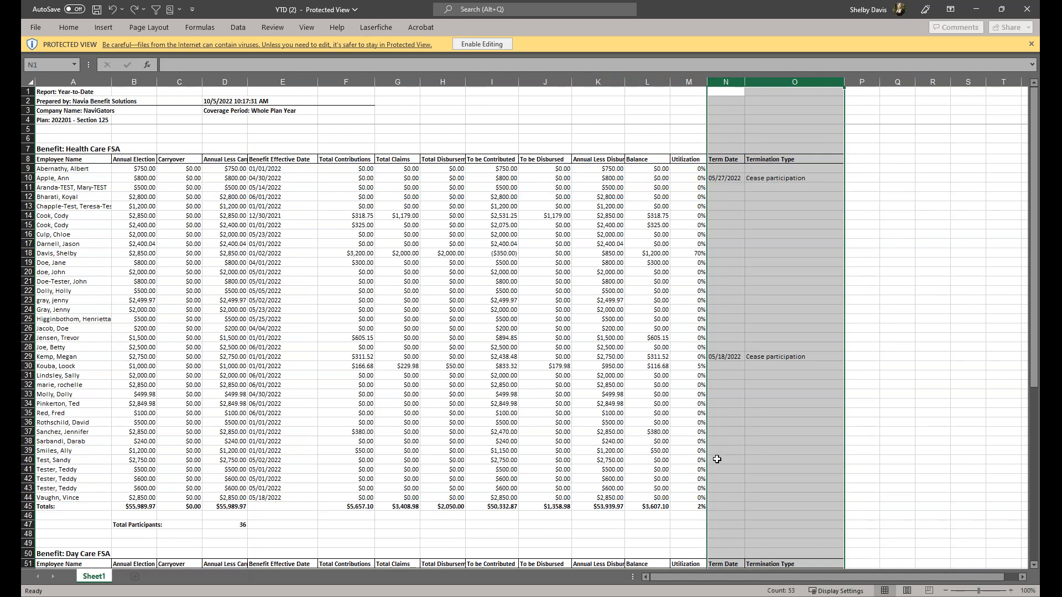
{"action": "scroll", "coordinate": [717, 459], "scroll_direction": "down", "scroll_amount": 1}
{"action": "scroll", "coordinate": [230, 252], "scroll_direction": "up", "scroll_amount": 1}
Step: Select the Health Care FSA rows 7–44 and the Day Care/Limited FSA rows, then return to Chrome
{"action": "left_click", "coordinate": [29, 149]}
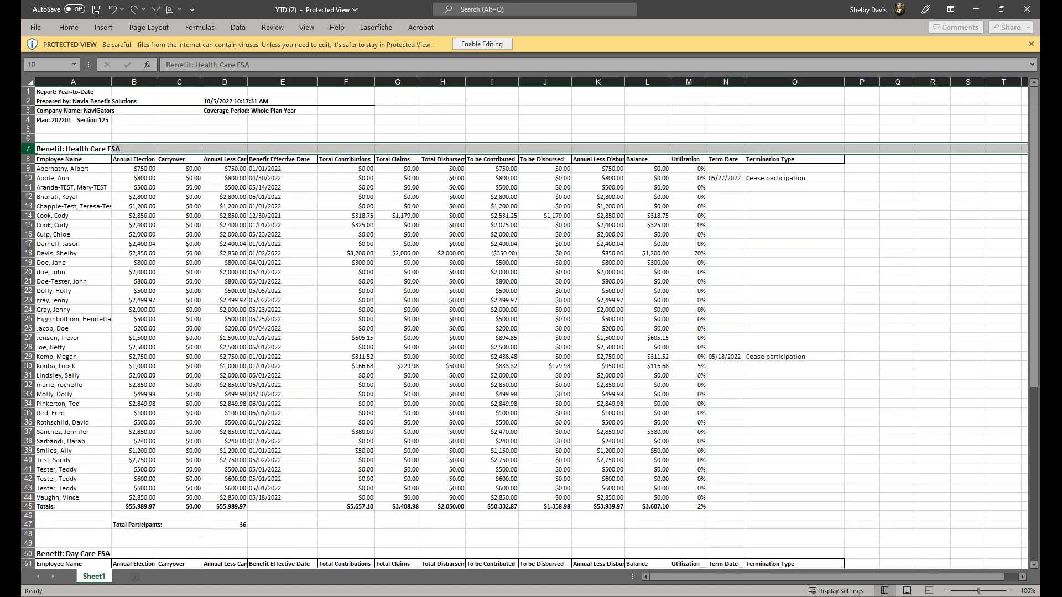
{"action": "left_click_drag", "start_coordinate": [29, 175], "coordinate": [88, 495]}
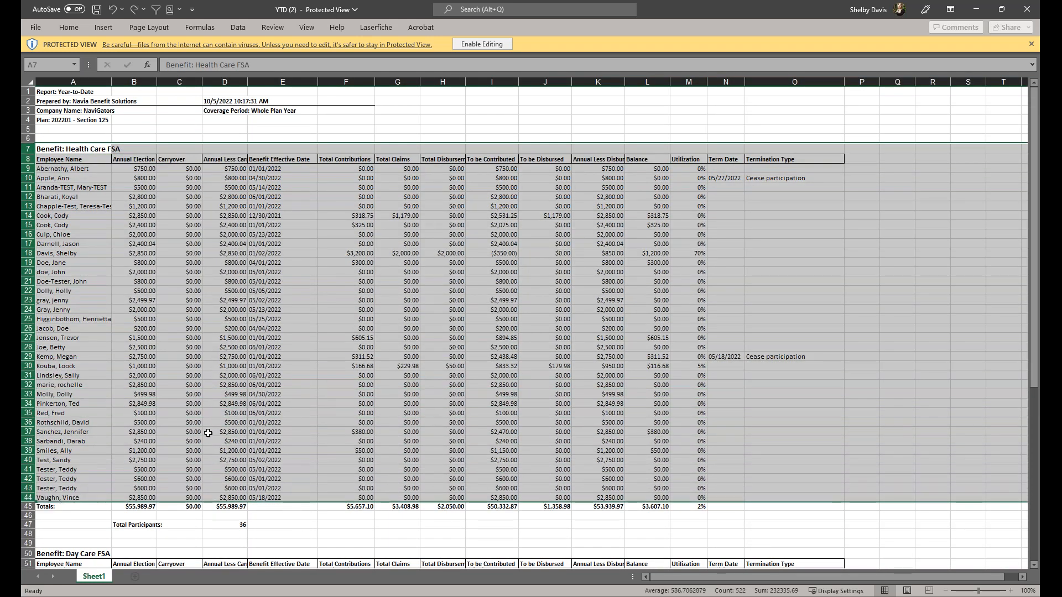
{"action": "scroll", "coordinate": [205, 423], "scroll_direction": "down", "scroll_amount": 6}
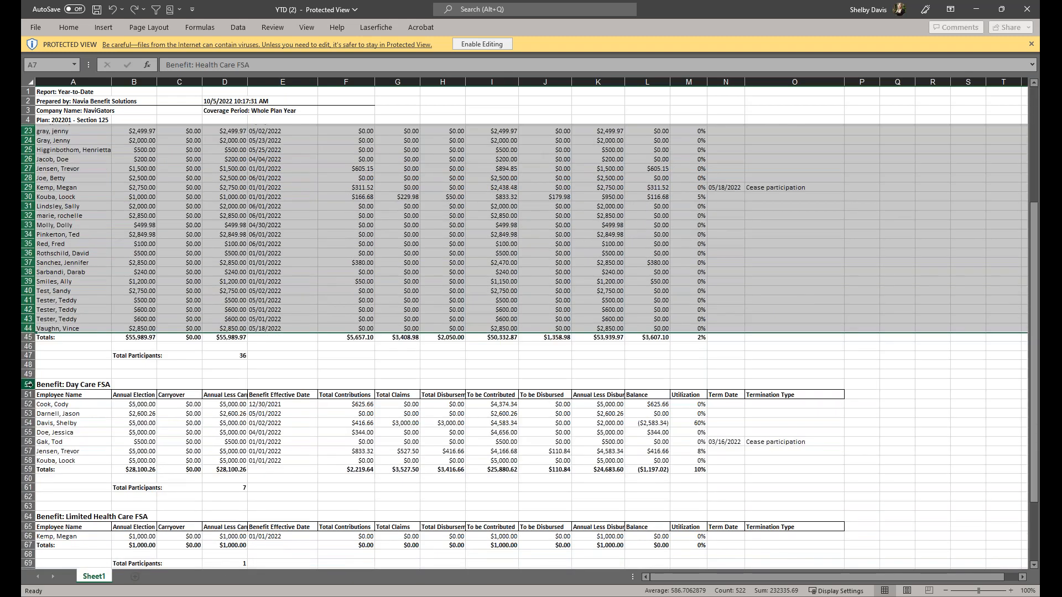
{"action": "left_click_drag", "start_coordinate": [28, 385], "coordinate": [32, 495]}
{"action": "scroll", "coordinate": [192, 406], "scroll_direction": "down", "scroll_amount": 2}
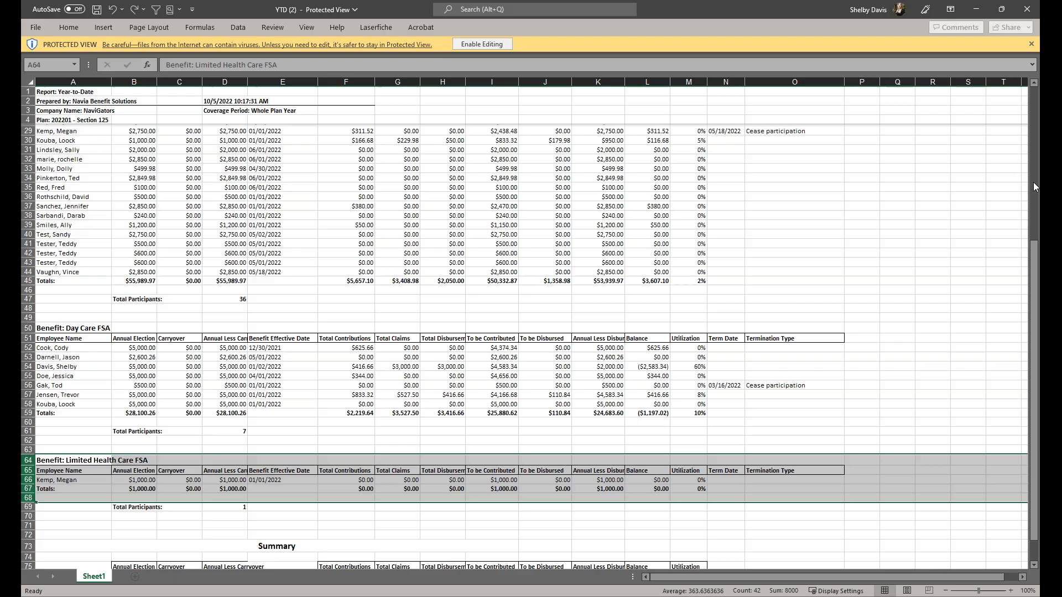
{"action": "left_click", "coordinate": [1047, 109]}
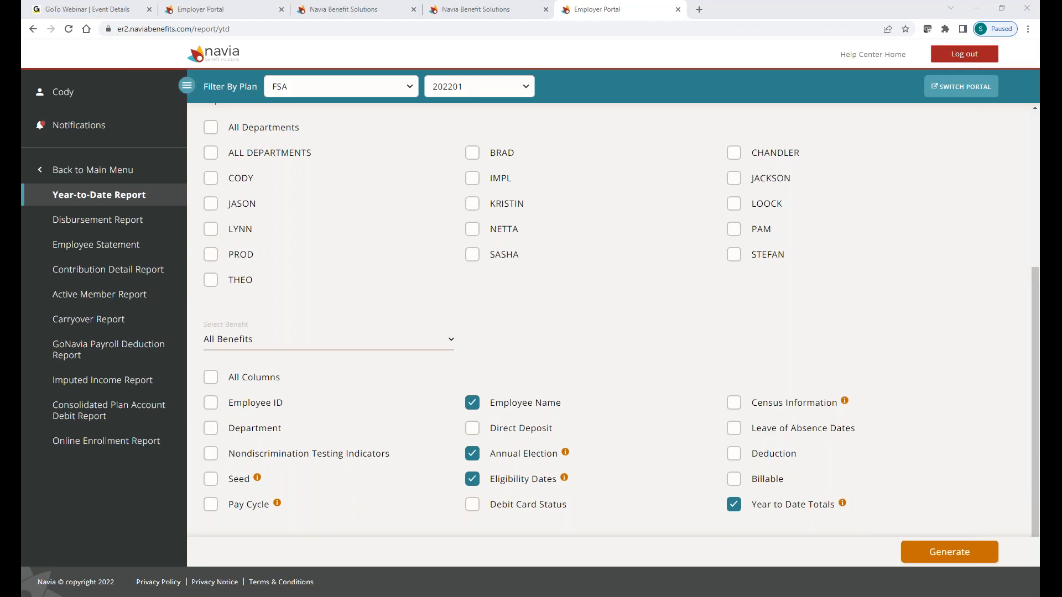
Step: Open the Disbursement Report for FSA plan 202301, covering 1/1/2023–12/31/2023
{"action": "left_click", "coordinate": [114, 225]}
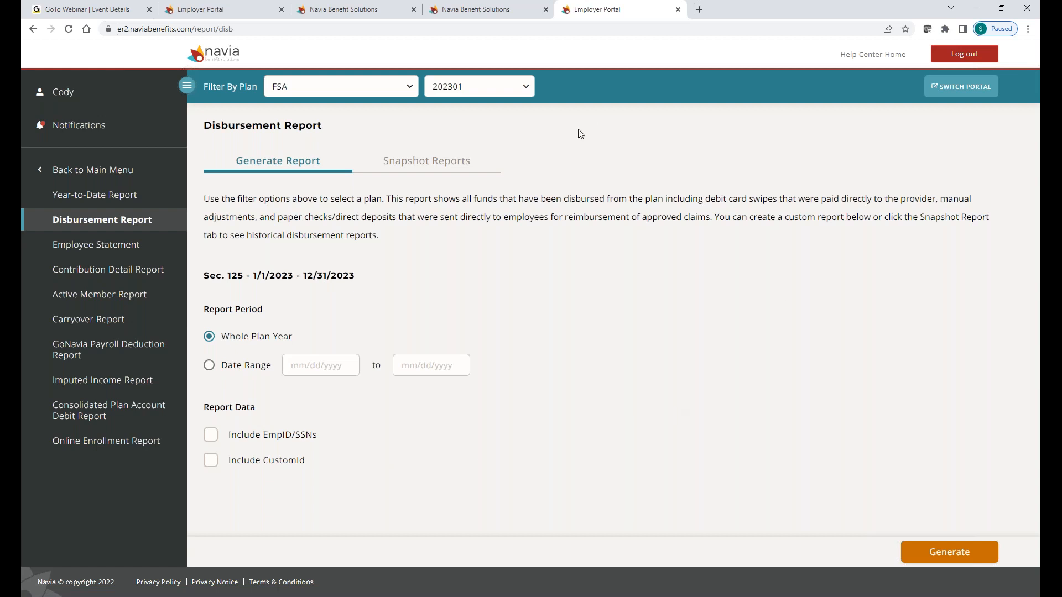
Step: Check the Snapshot Reports list of saved disbursement reports
{"action": "left_click", "coordinate": [411, 168]}
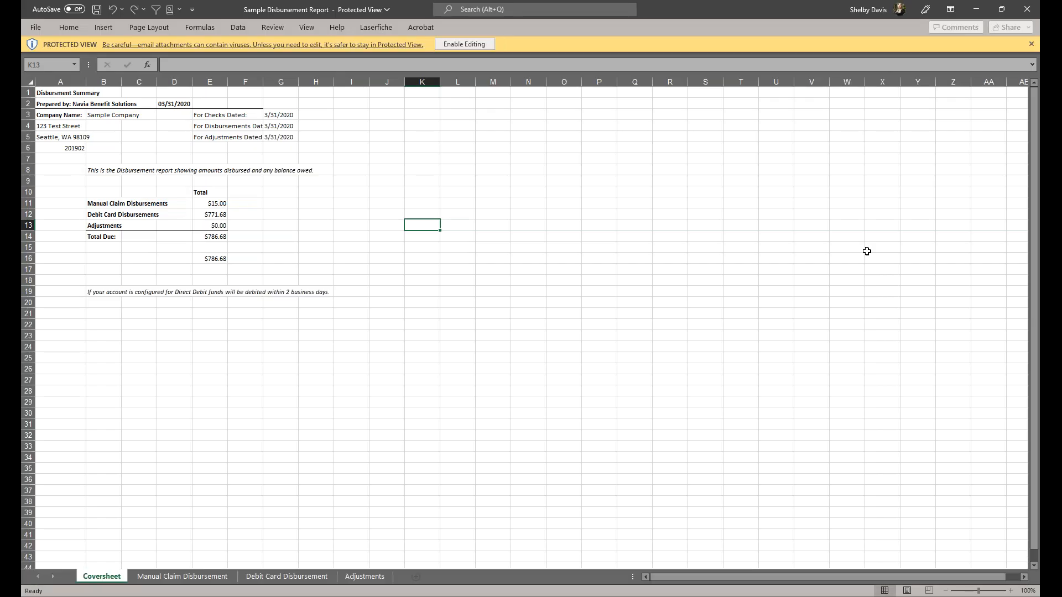
{"action": "left_click", "coordinate": [537, 269]}
{"action": "scroll", "coordinate": [533, 276], "scroll_direction": "up", "scroll_amount": 1}
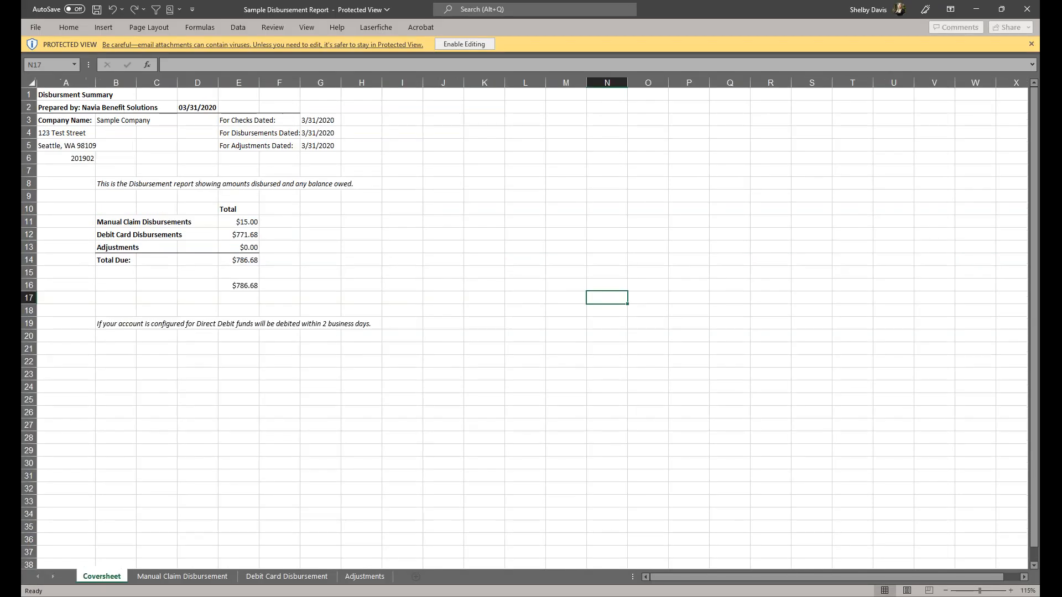
{"action": "left_click", "coordinate": [316, 281]}
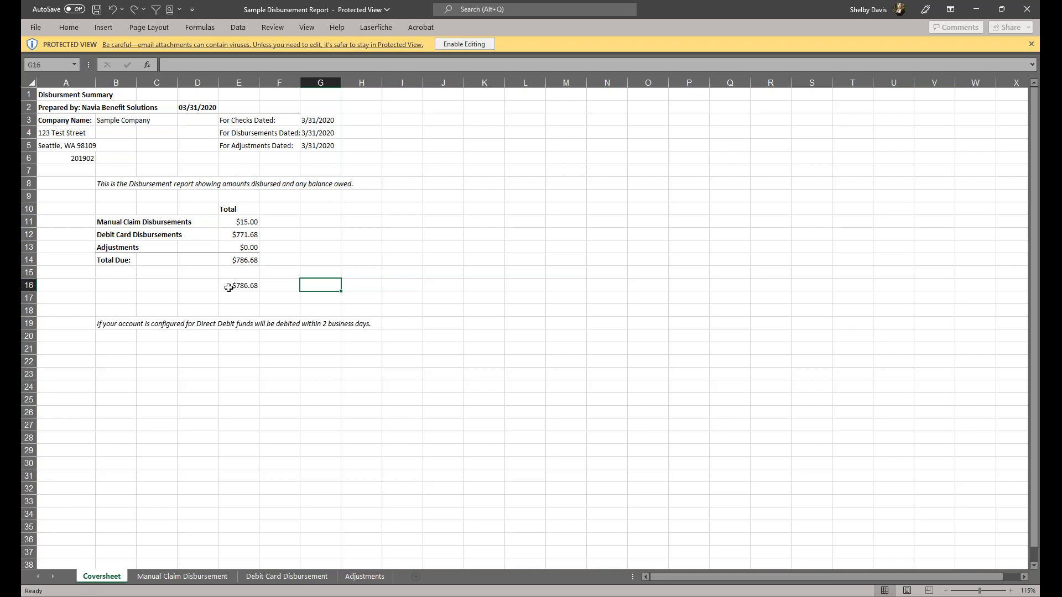
{"action": "left_click", "coordinate": [119, 261]}
{"action": "left_click", "coordinate": [238, 262]}
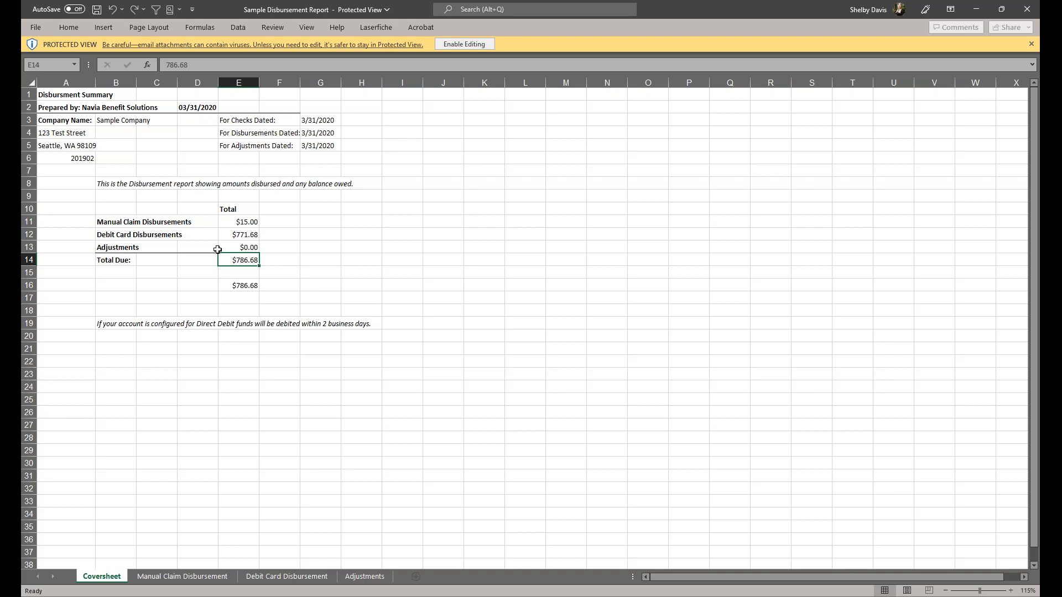
{"action": "left_click", "coordinate": [113, 221]}
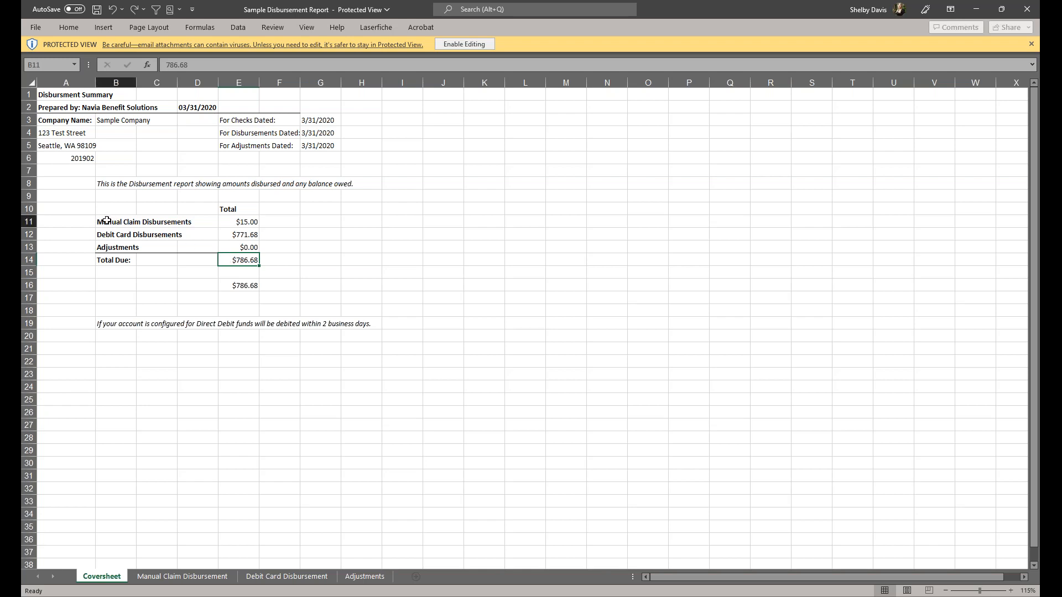
{"action": "left_click_drag", "start_coordinate": [98, 229], "coordinate": [117, 250]}
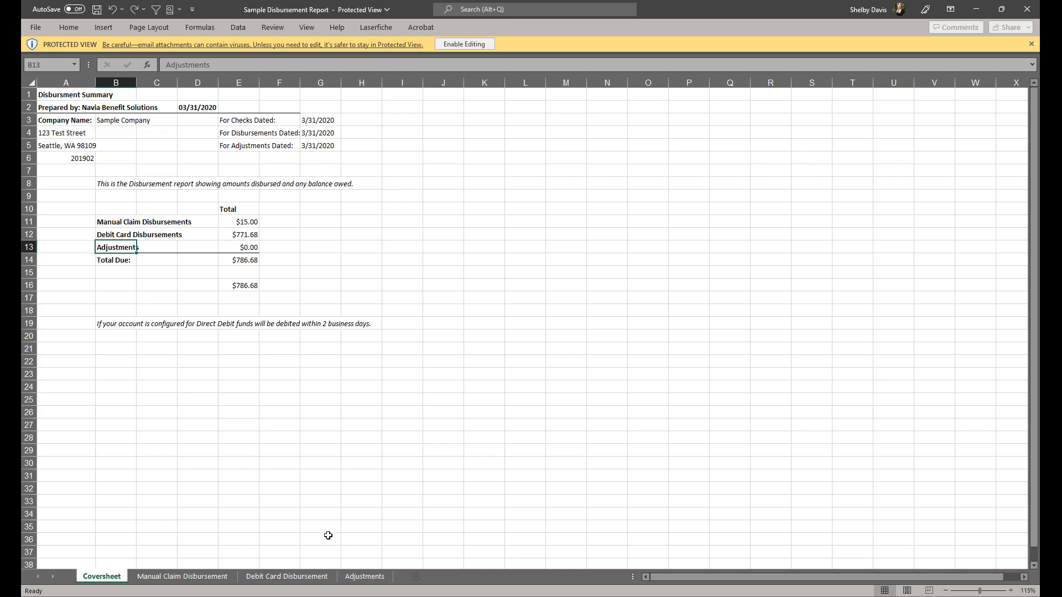
Step: Review the Manual Claim sheet, then the Debit Card sheet's six transactions totalling $771.68
{"action": "left_click", "coordinate": [161, 579]}
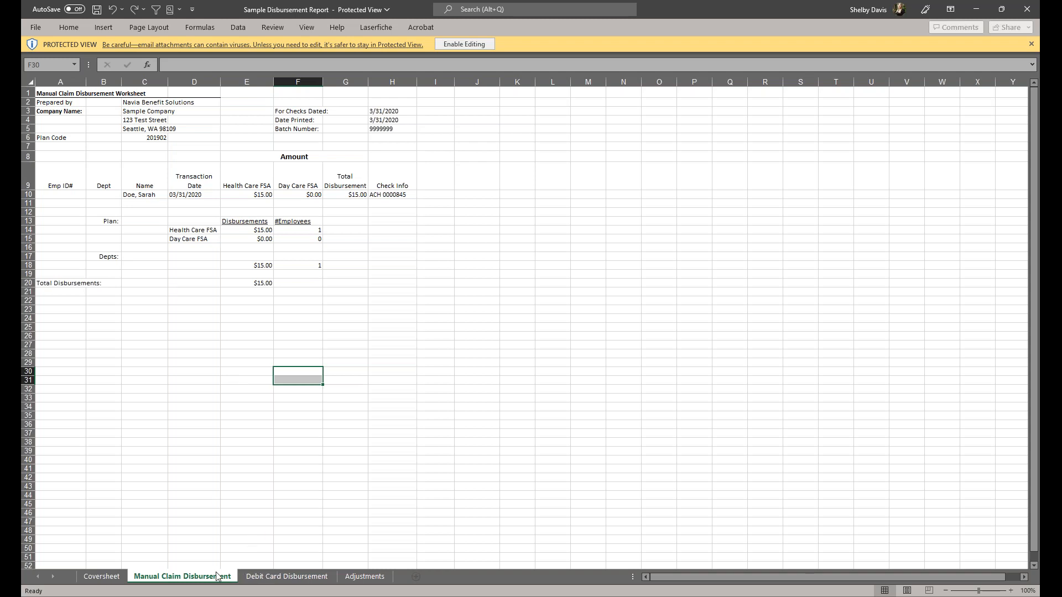
{"action": "left_click", "coordinate": [277, 578]}
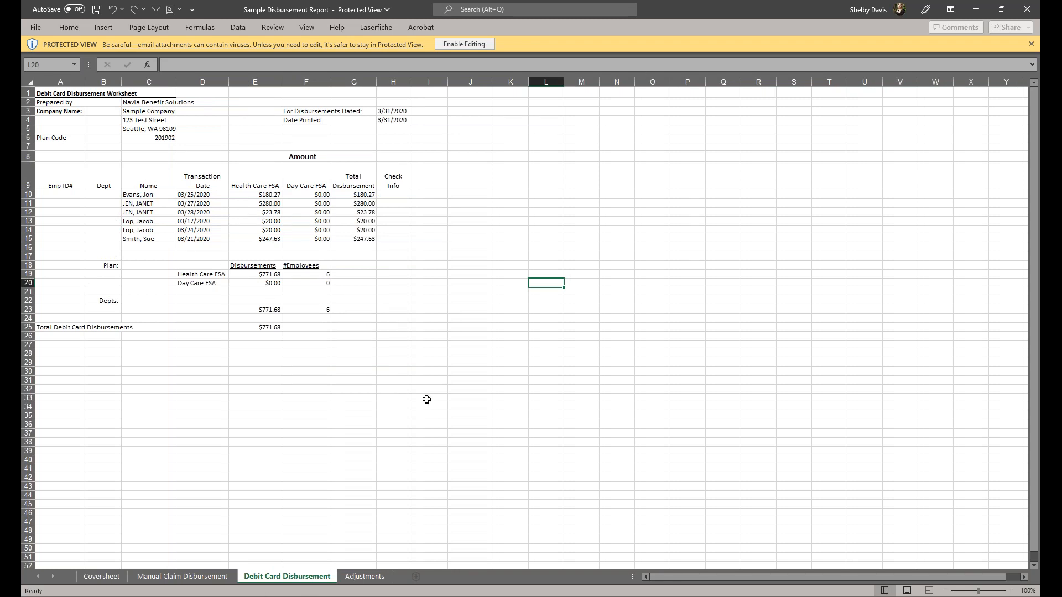
Step: Check the Adjustments sheet, then return to the Coversheet showing $786.68 total due
{"action": "left_click", "coordinate": [374, 578]}
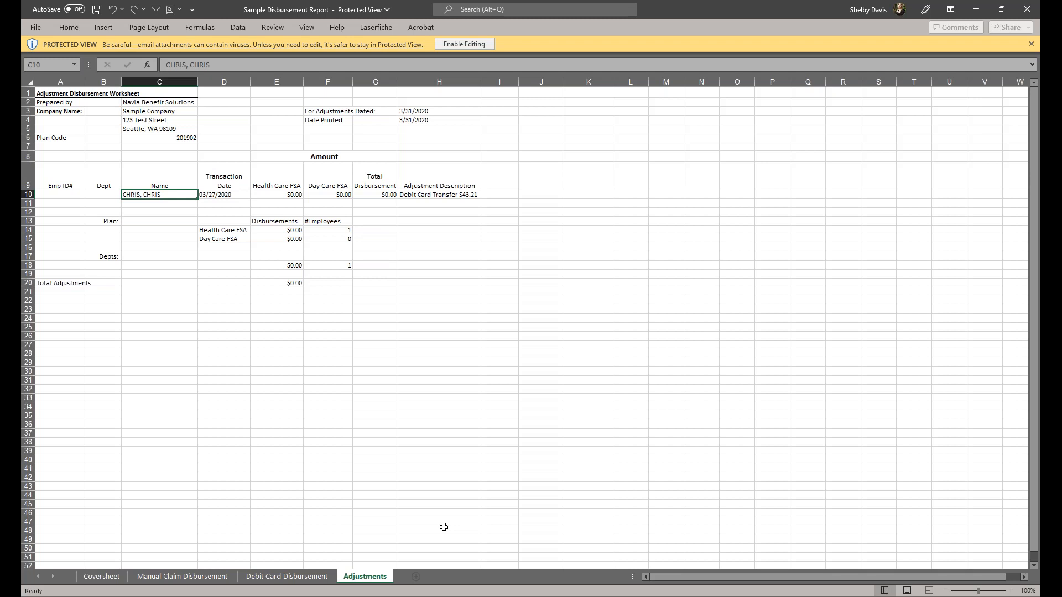
{"action": "left_click", "coordinate": [101, 576]}
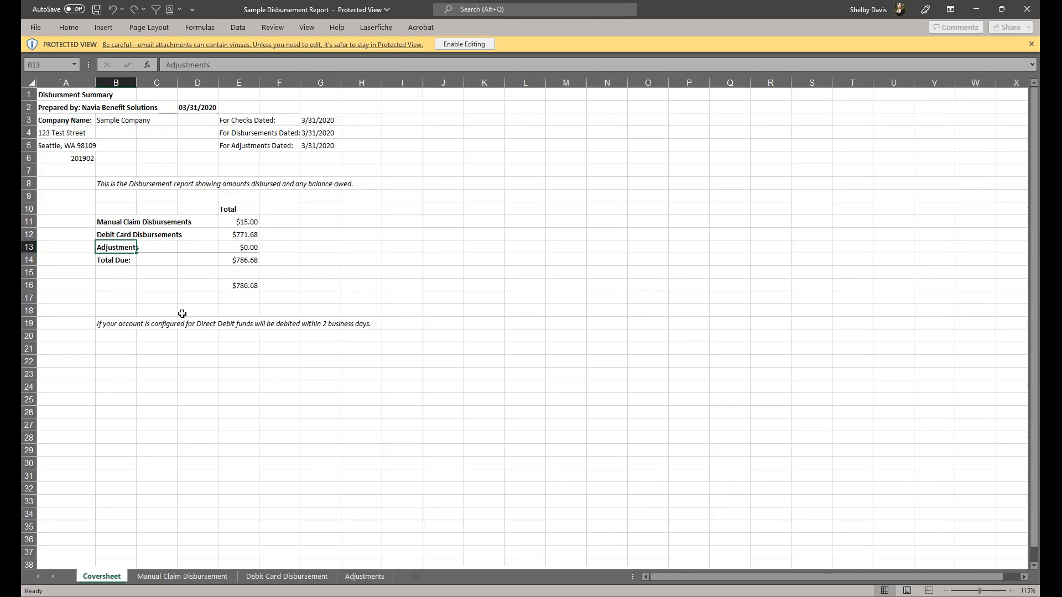
{"action": "left_click_drag", "start_coordinate": [330, 257], "coordinate": [330, 247]}
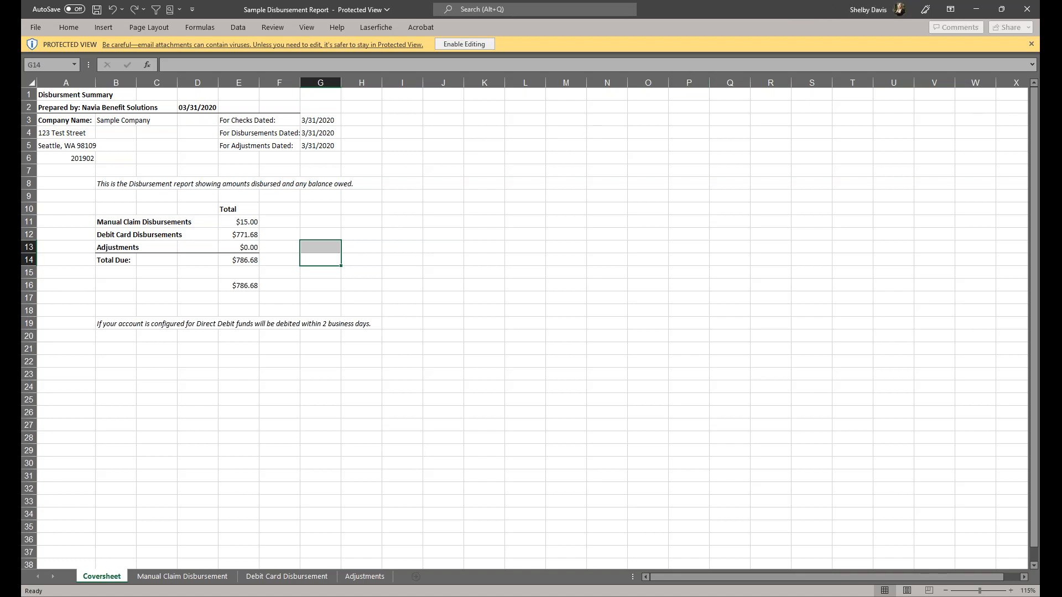
Step: Switch from Excel back to the portal's Disbursement Report page in Chrome
{"action": "key", "text": "alt+Tab"}
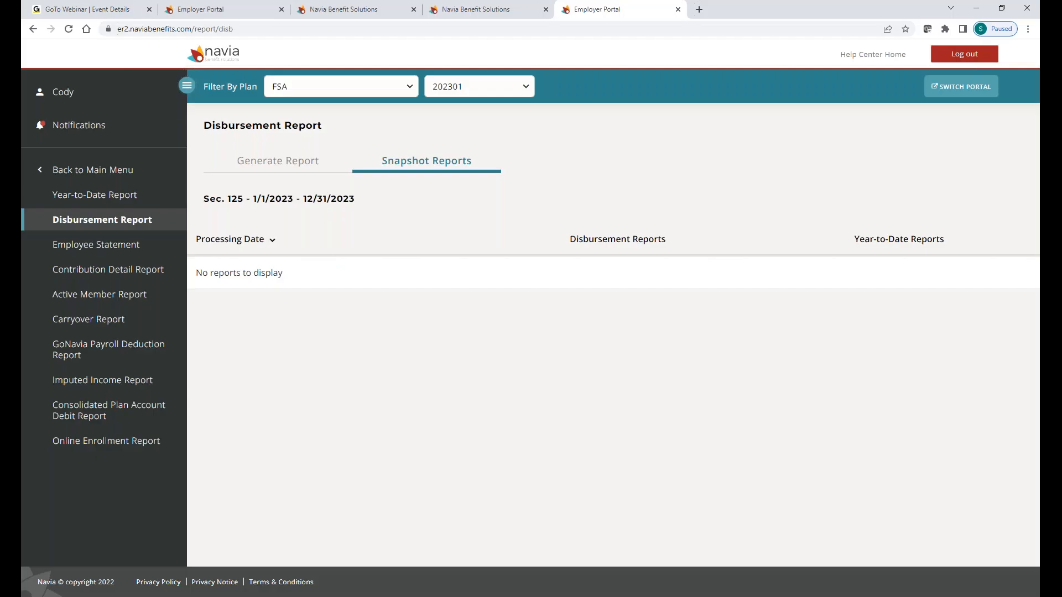
Step: Go through the main menu to Administrative Invoices, showing 0 invoices for Sec. 125 plan year 2023
{"action": "left_click", "coordinate": [112, 177]}
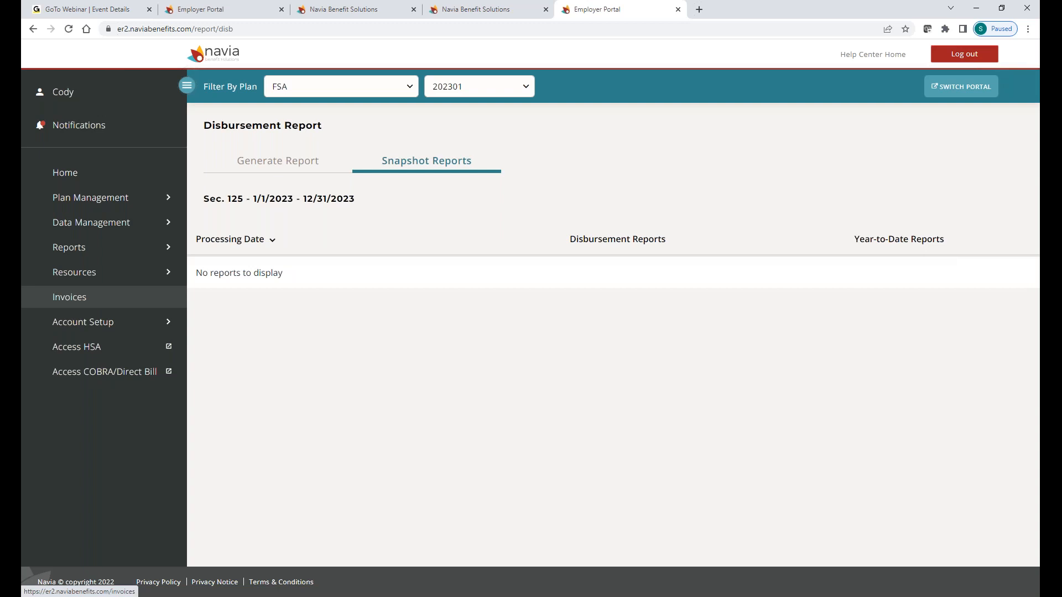
{"action": "left_click", "coordinate": [91, 301]}
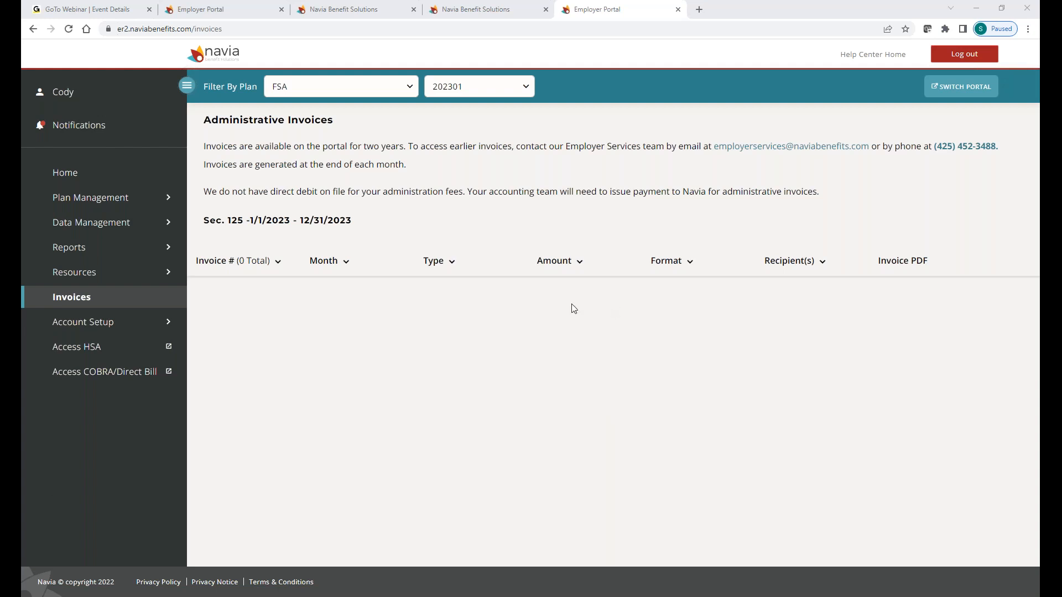
Step: Browse the Navia Benefits Academy in a new tab, then return to the portal's invoices page
{"action": "left_click", "coordinate": [100, 274]}
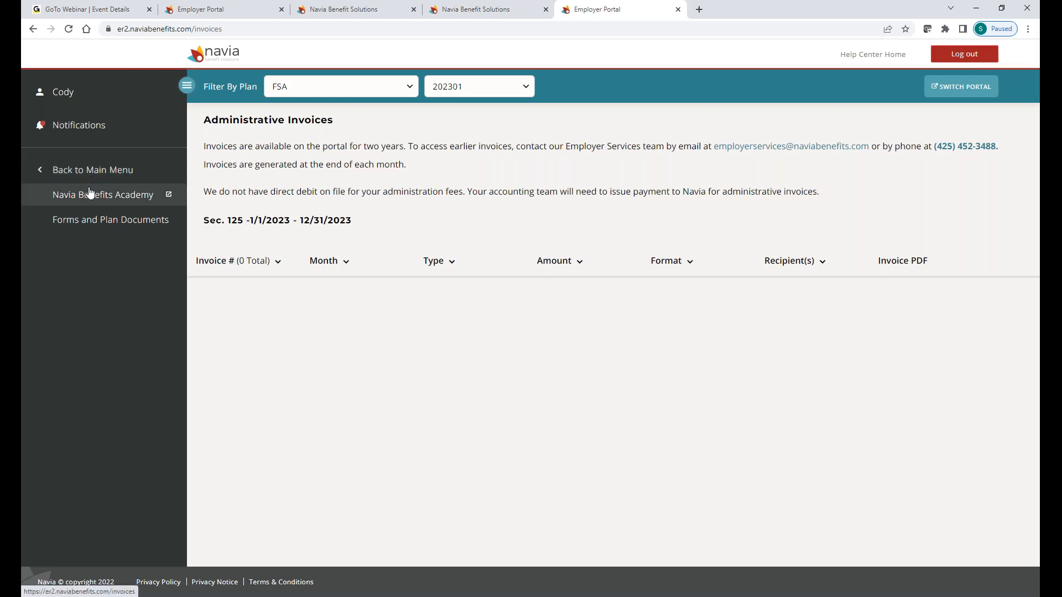
{"action": "left_click", "coordinate": [91, 195]}
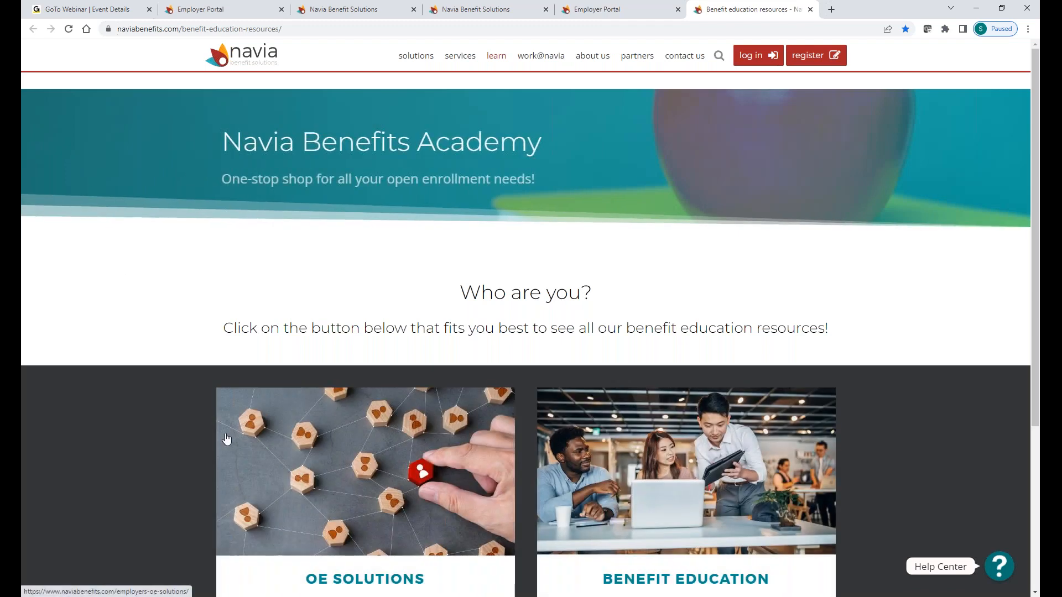
{"action": "scroll", "coordinate": [226, 439], "scroll_direction": "down", "scroll_amount": 2}
{"action": "scroll", "coordinate": [436, 540], "scroll_direction": "down", "scroll_amount": 2}
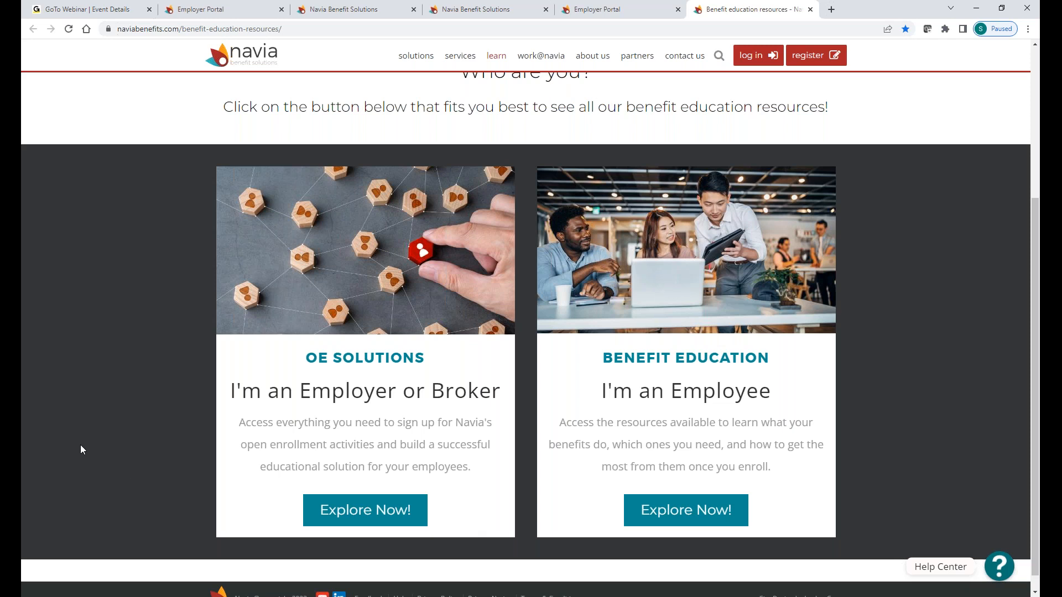
{"action": "scroll", "coordinate": [88, 445], "scroll_direction": "down", "scroll_amount": 1}
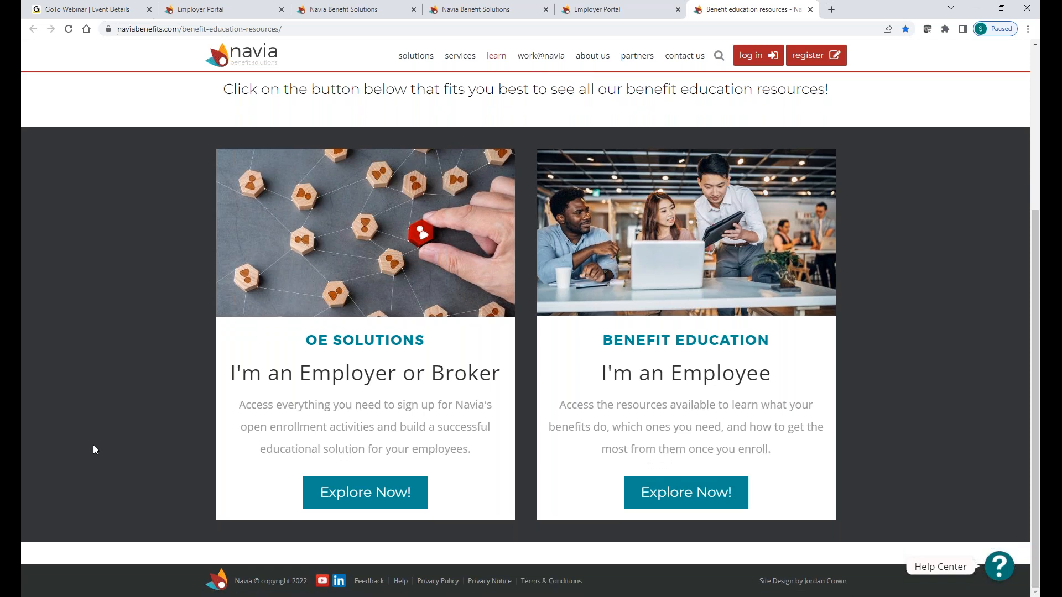
{"action": "scroll", "coordinate": [95, 443], "scroll_direction": "up", "scroll_amount": 2}
{"action": "left_click", "coordinate": [616, 9]}
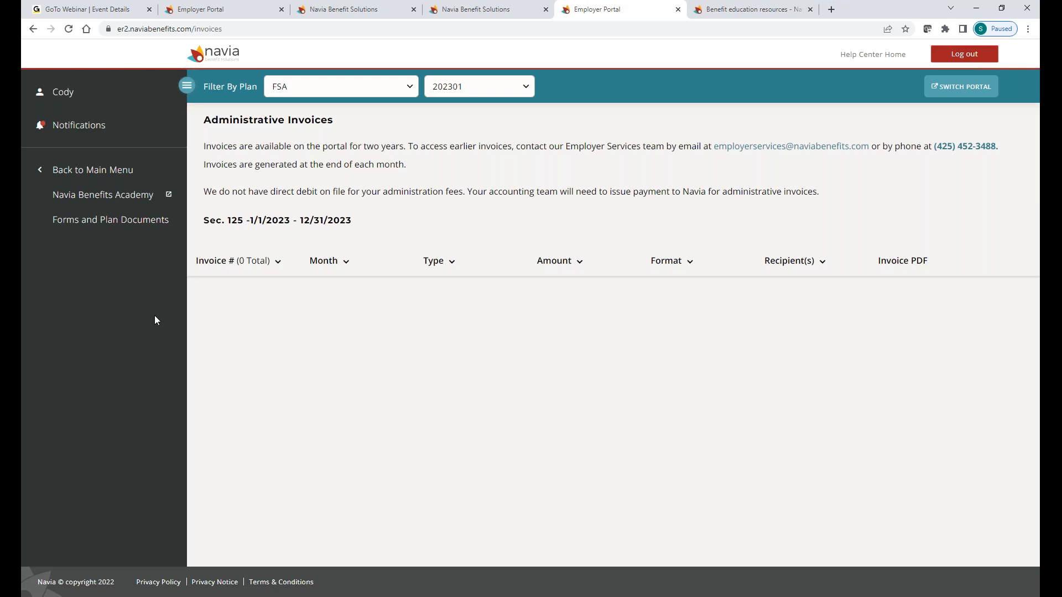
Step: View the six Plan Forms and Documents, including Claim Form, then go back to the main menu
{"action": "left_click", "coordinate": [123, 221]}
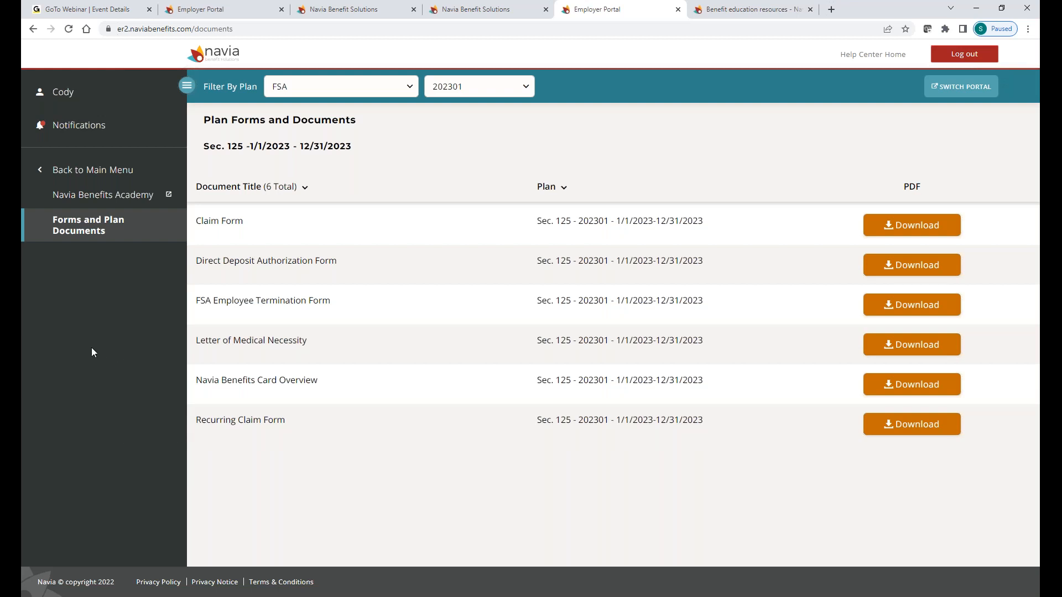
{"action": "left_click", "coordinate": [100, 172]}
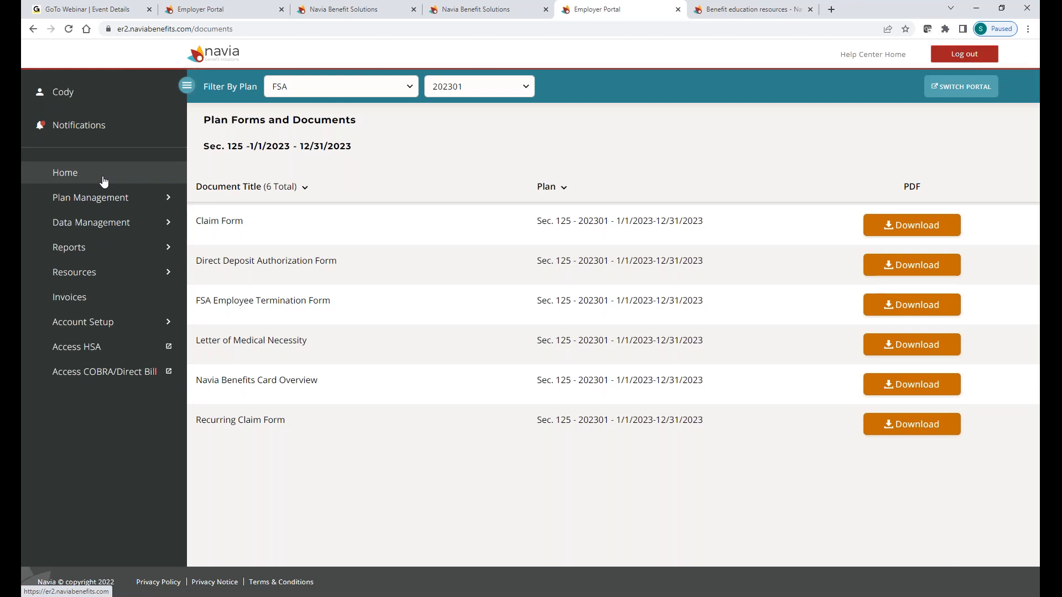
Step: Scroll through the home dashboard's important dates, funding activity, charts and Oct 2022 monthly reports
{"action": "left_click", "coordinate": [104, 181]}
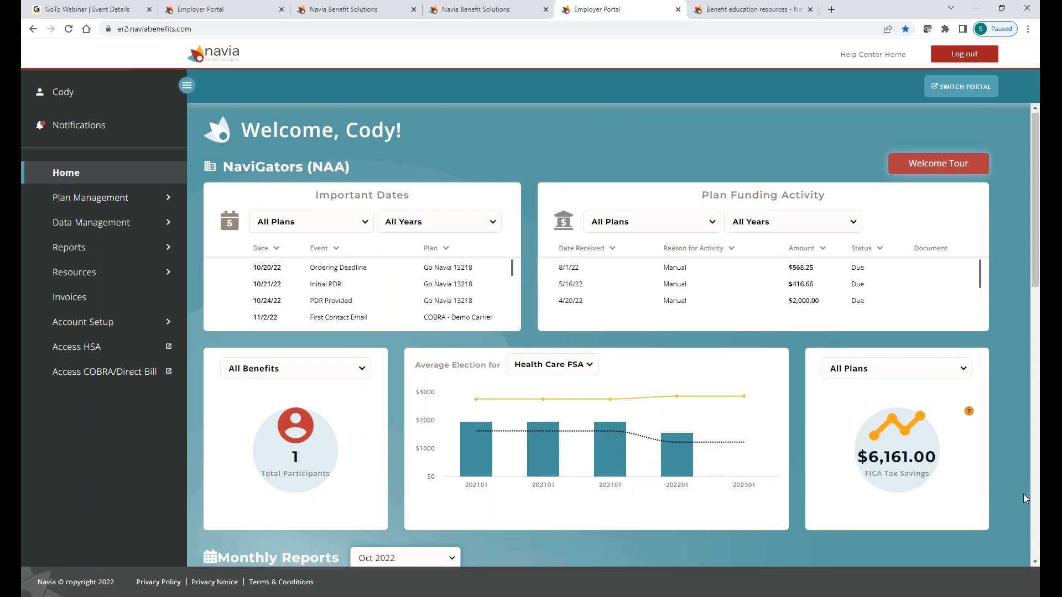
{"action": "scroll", "coordinate": [1022, 493], "scroll_direction": "down", "scroll_amount": 1}
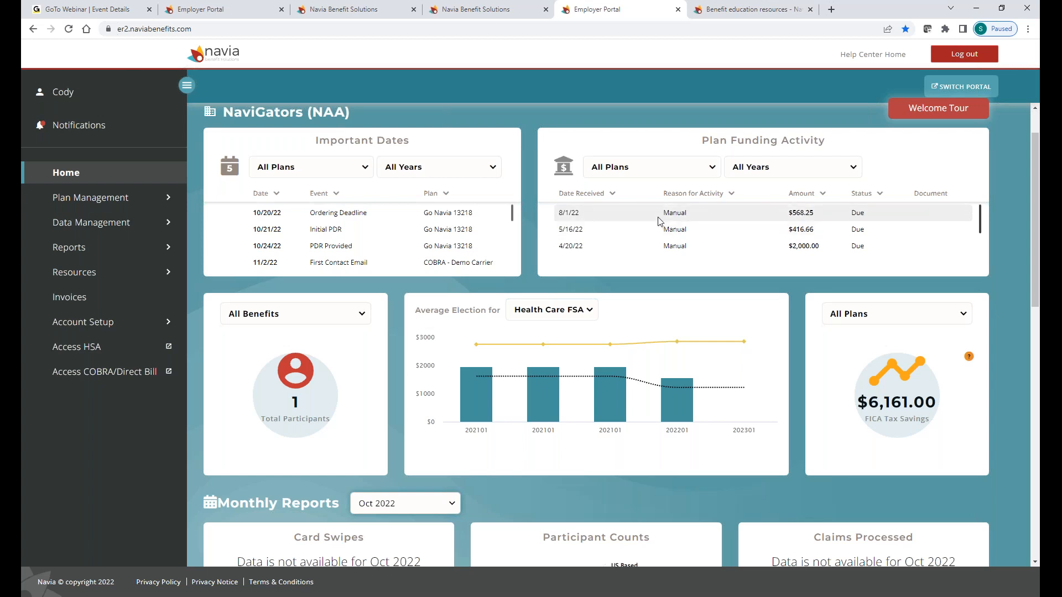
{"action": "scroll", "coordinate": [660, 218], "scroll_direction": "down", "scroll_amount": 2}
{"action": "scroll", "coordinate": [498, 287], "scroll_direction": "down", "scroll_amount": 2}
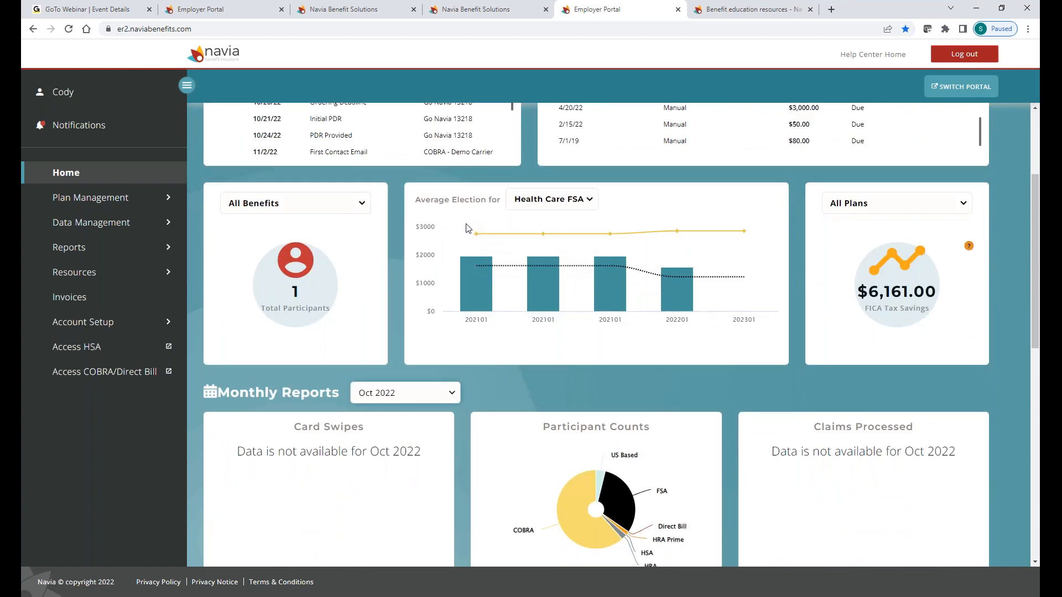
{"action": "scroll", "coordinate": [918, 327], "scroll_direction": "down", "scroll_amount": 1}
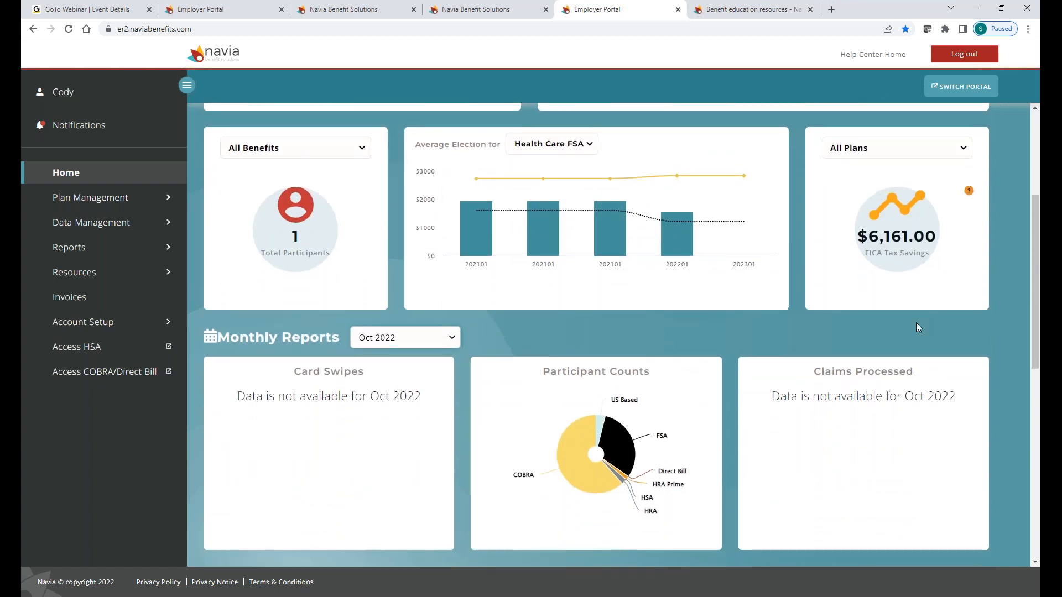
{"action": "scroll", "coordinate": [916, 323], "scroll_direction": "down", "scroll_amount": 1}
{"action": "scroll", "coordinate": [915, 327], "scroll_direction": "down", "scroll_amount": 1}
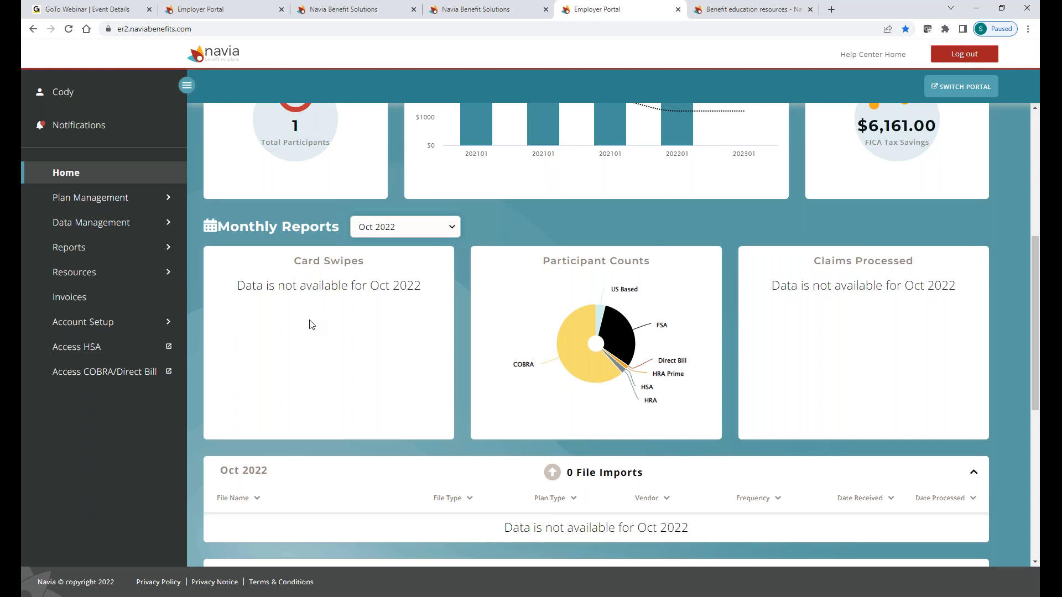
{"action": "scroll", "coordinate": [559, 402], "scroll_direction": "down", "scroll_amount": 4}
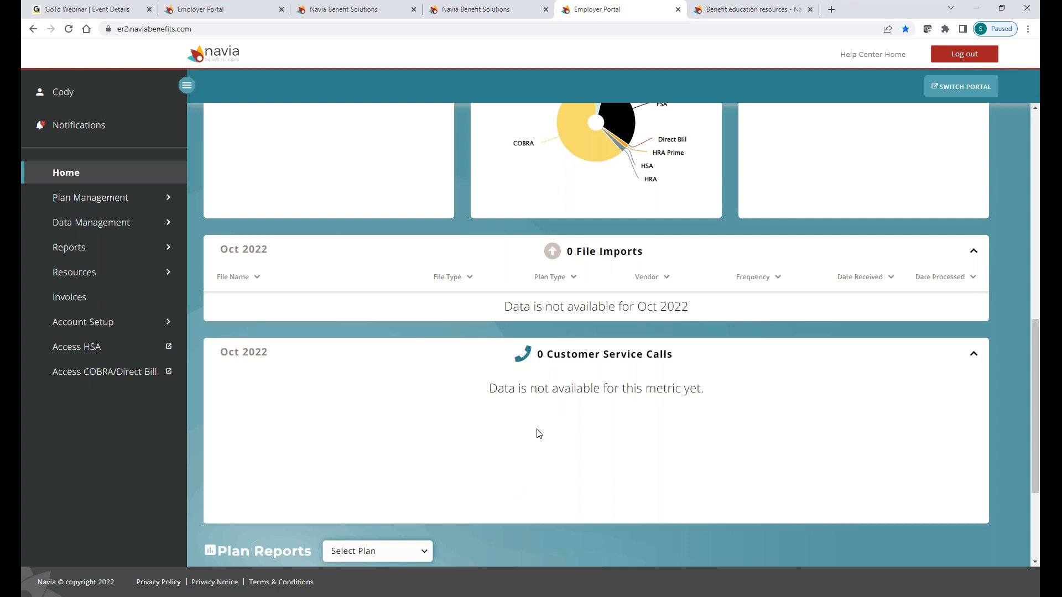
{"action": "scroll", "coordinate": [521, 505], "scroll_direction": "down", "scroll_amount": 2}
{"action": "scroll", "coordinate": [522, 506], "scroll_direction": "up", "scroll_amount": 12}
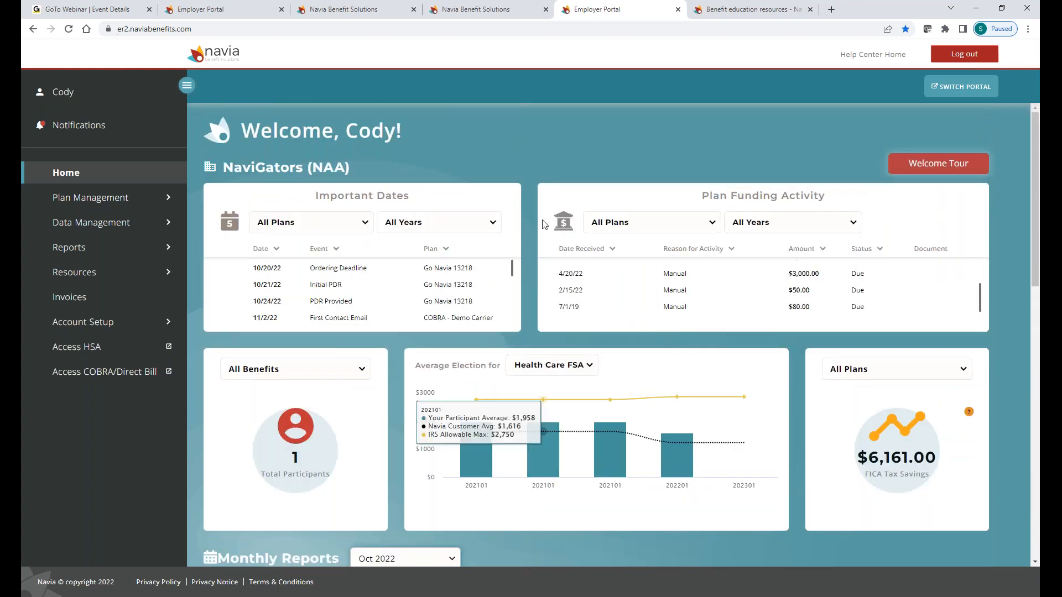
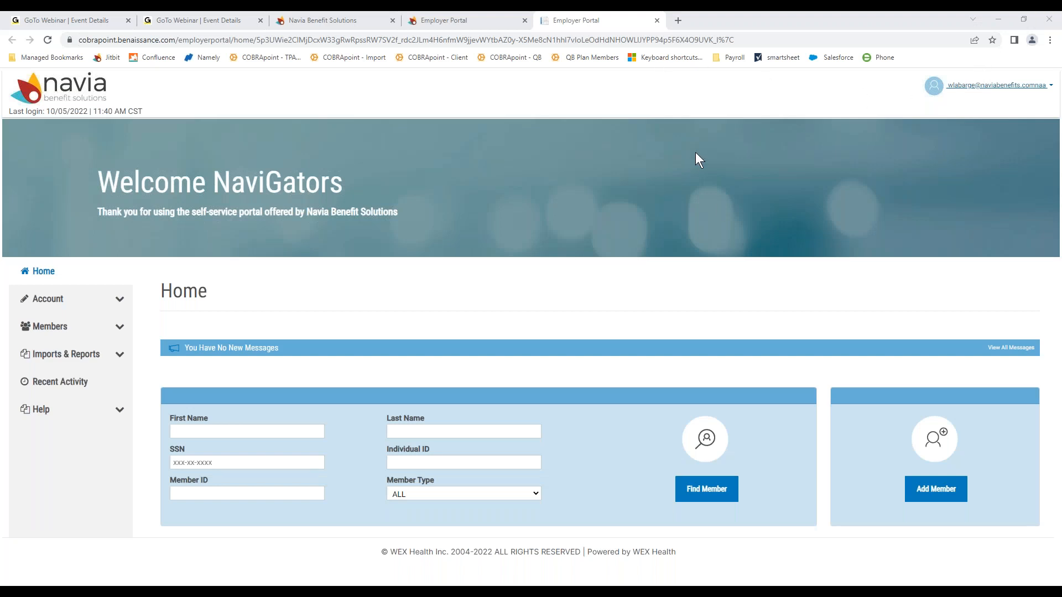
Step: Back on the Navia employer dashboard, dismiss the Data Management tour and open the COBRA/Direct Bill portal
{"action": "left_click", "coordinate": [657, 20]}
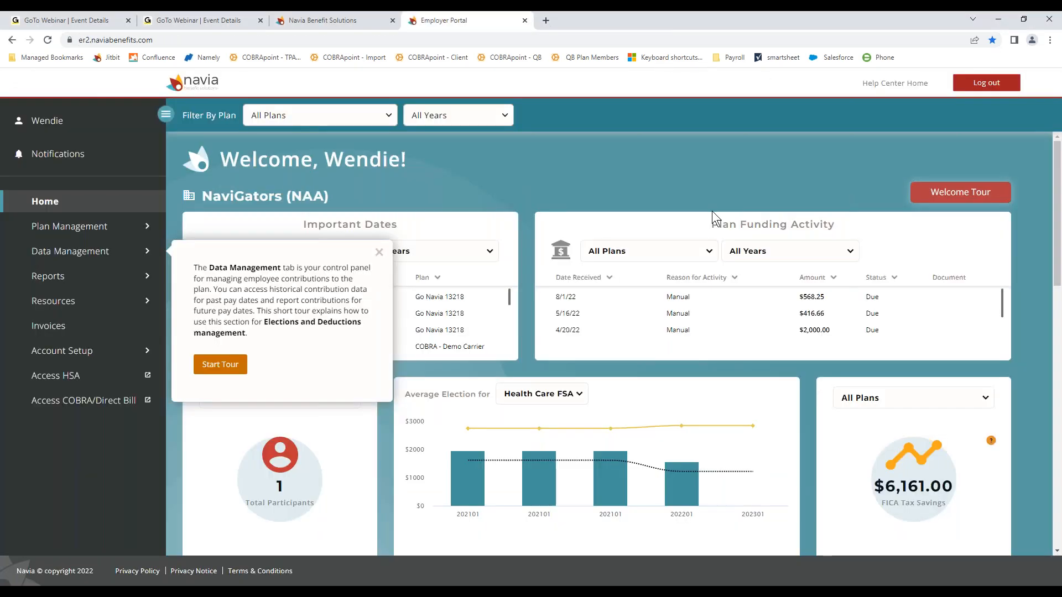
{"action": "left_click", "coordinate": [379, 252]}
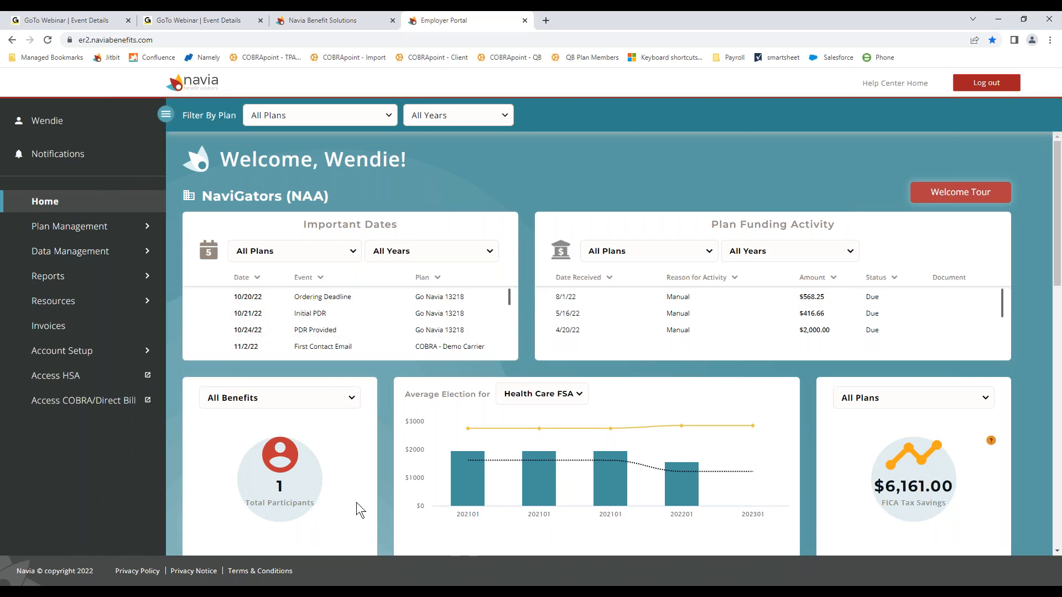
{"action": "left_click", "coordinate": [112, 408]}
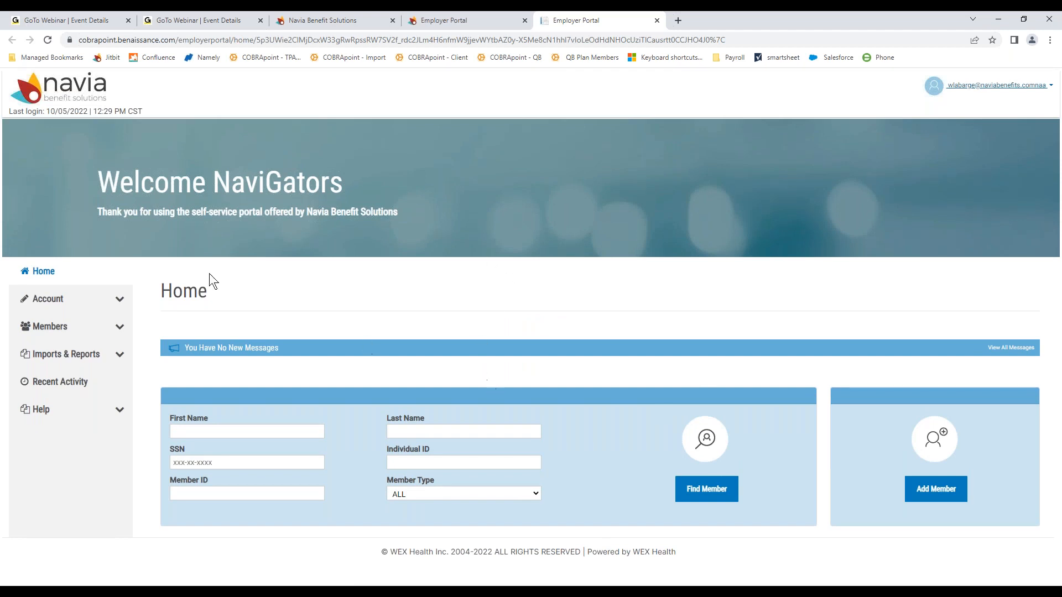
Step: Review the employer profile and contacts, then list the 25 Qualified Beneficiary plans
{"action": "left_click", "coordinate": [118, 299]}
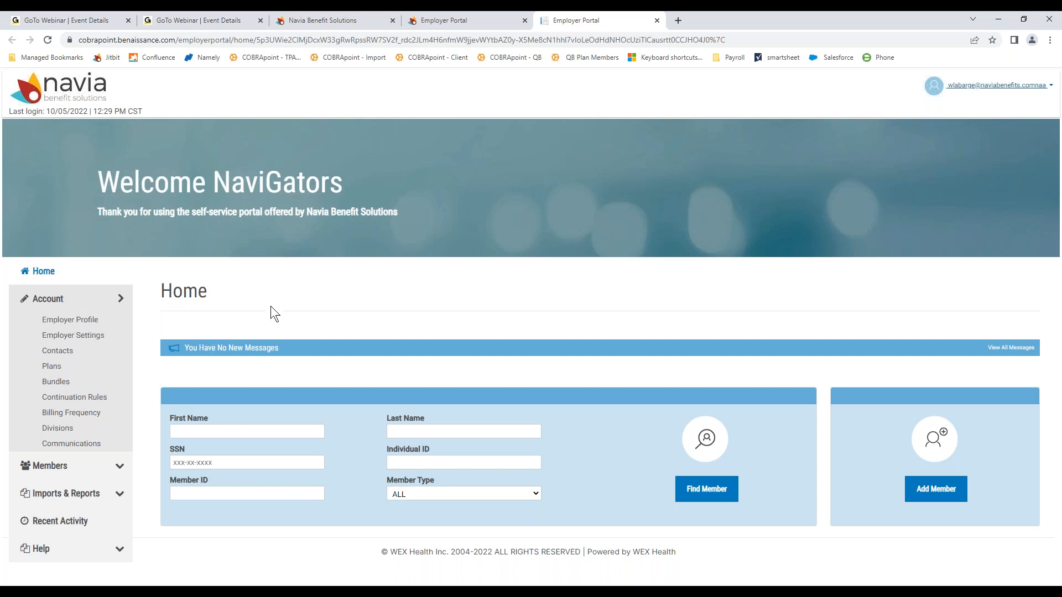
{"action": "left_click", "coordinate": [90, 323]}
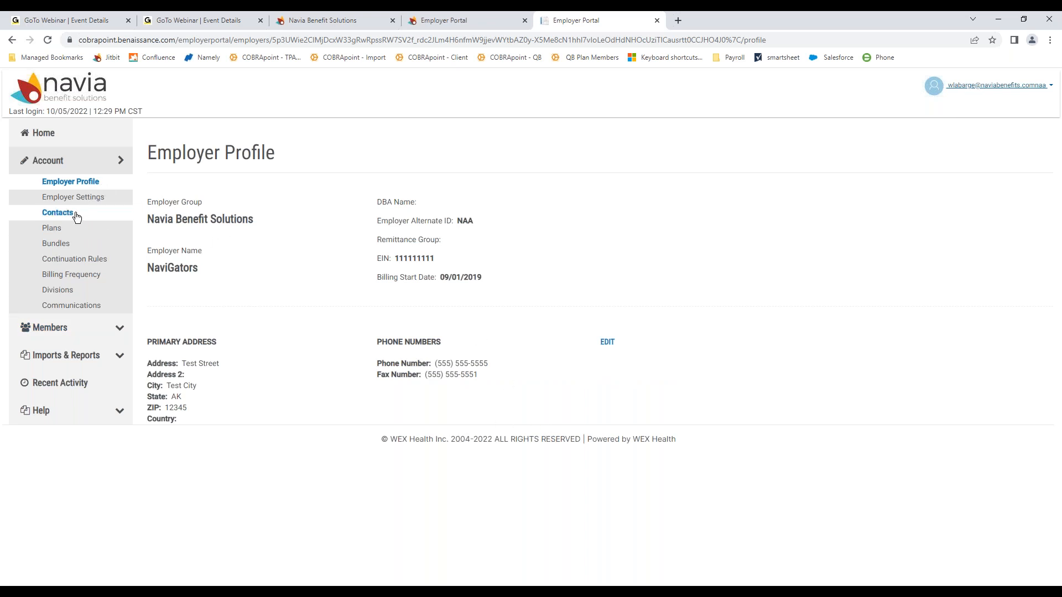
{"action": "left_click", "coordinate": [57, 212]}
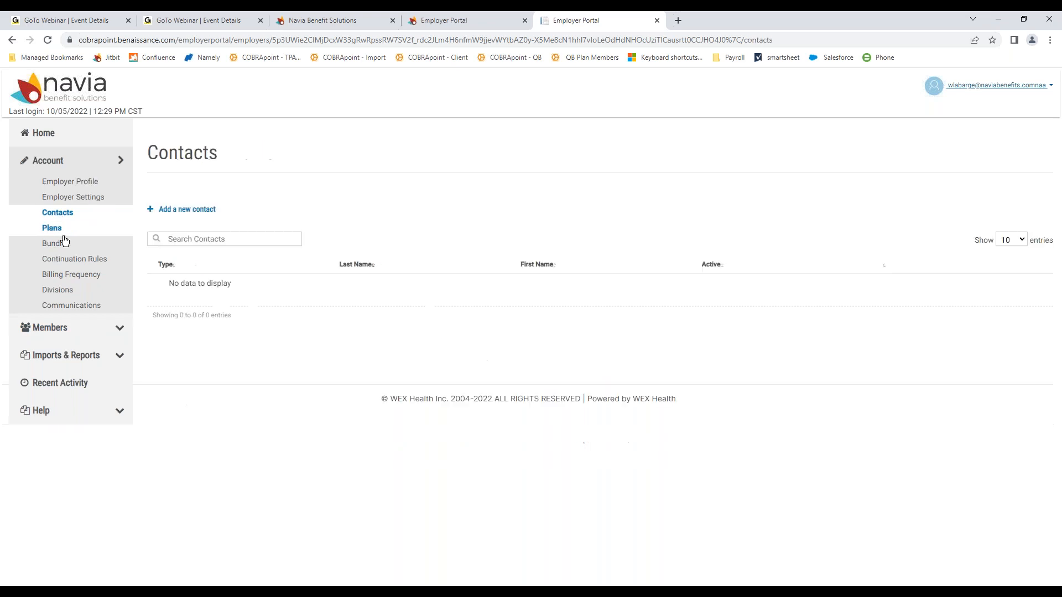
{"action": "left_click", "coordinate": [56, 230]}
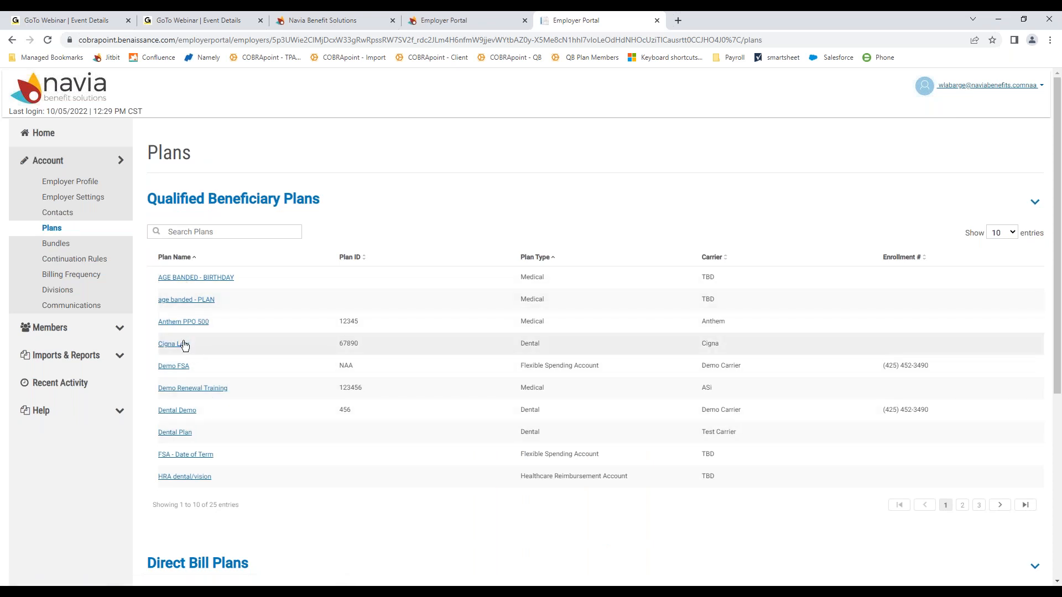
Step: Open the Anthem PPO 500 plan details and check its $200–$500 coverage-level rates
{"action": "left_click", "coordinate": [170, 324]}
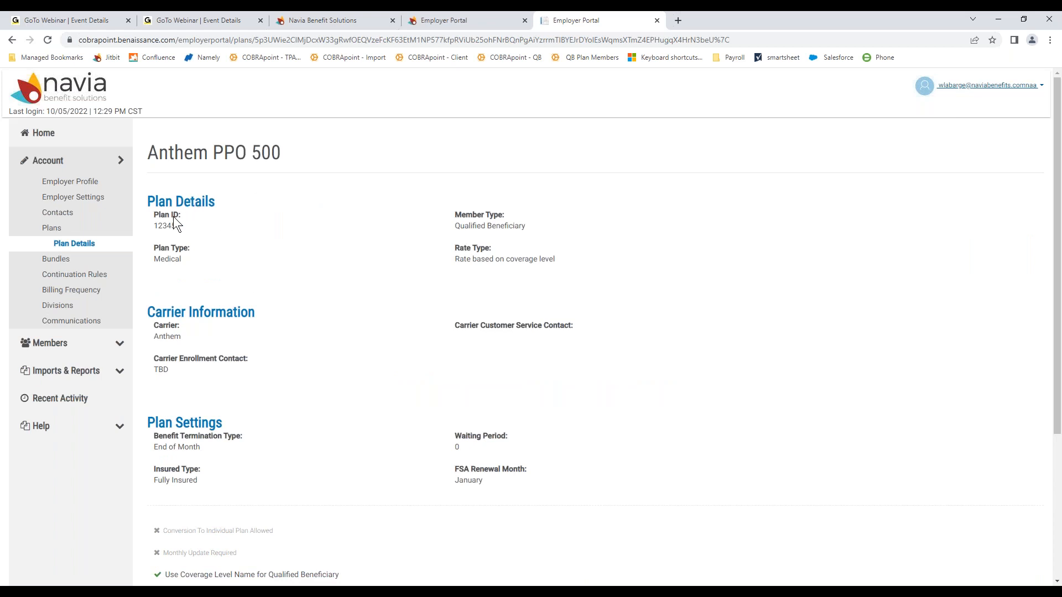
{"action": "scroll", "coordinate": [260, 318], "scroll_direction": "down", "scroll_amount": 4}
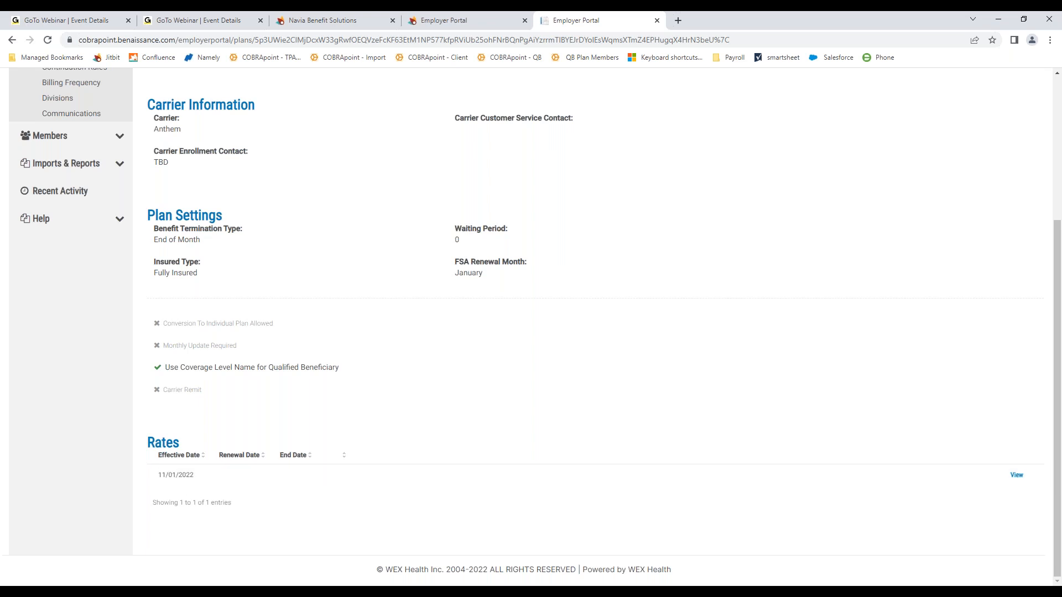
{"action": "left_click", "coordinate": [1016, 476]}
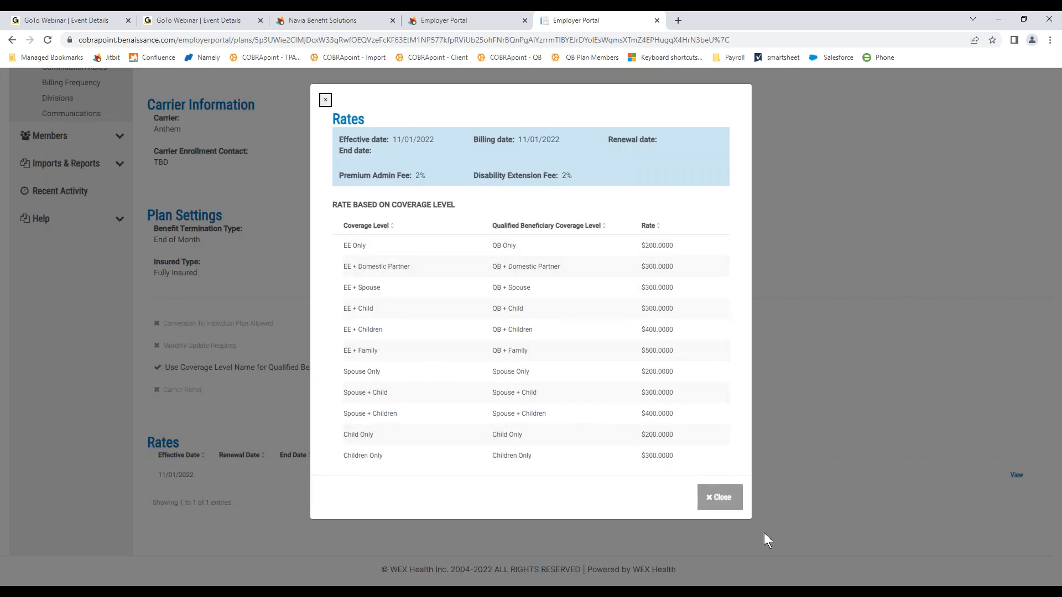
{"action": "left_click", "coordinate": [722, 499]}
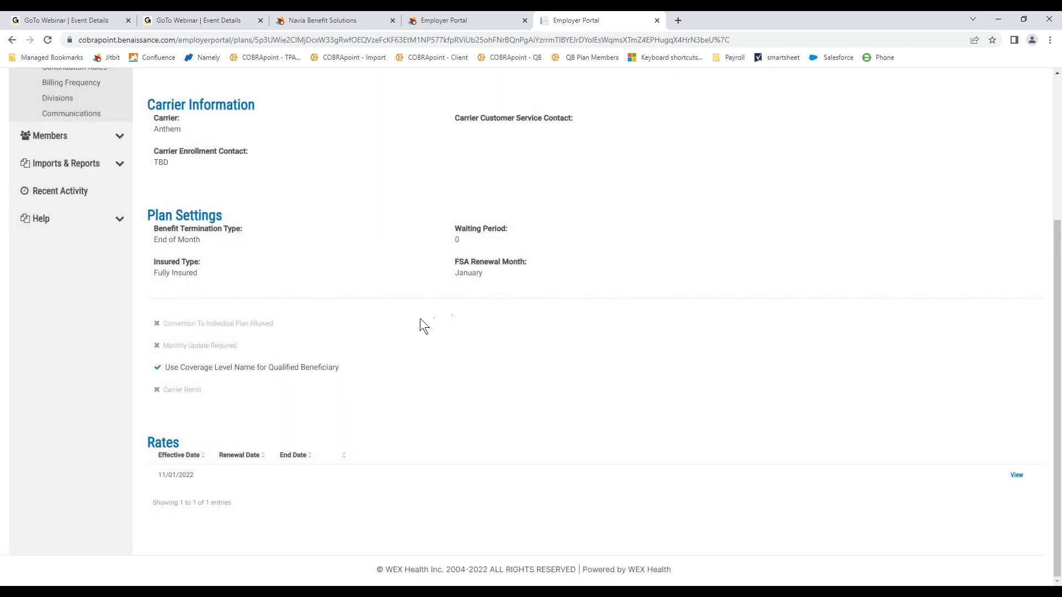
{"action": "scroll", "coordinate": [165, 165], "scroll_direction": "up", "scroll_amount": 2}
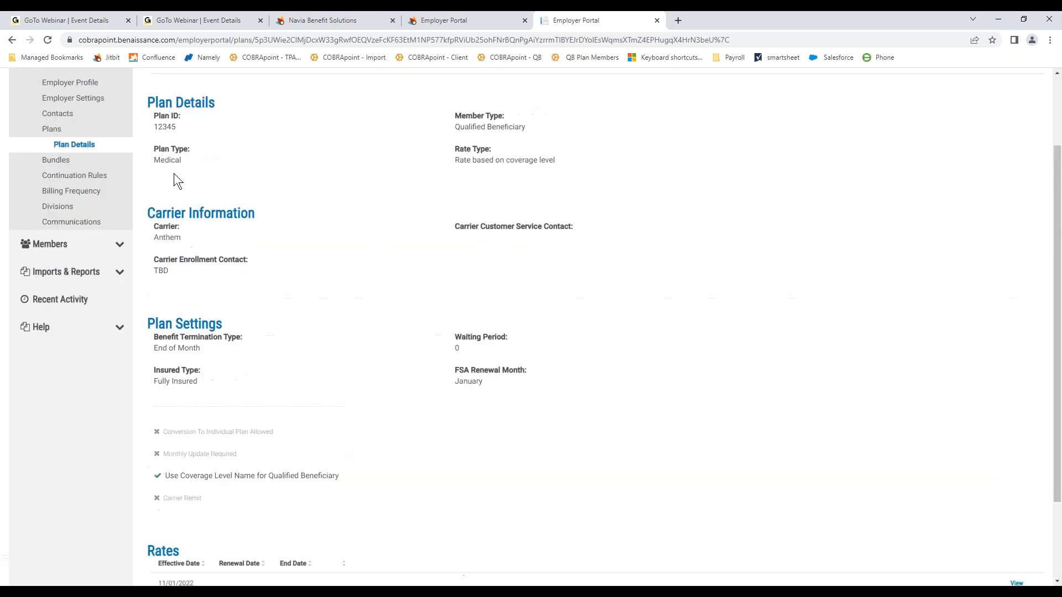
Step: Return to Plans, expand Members, and start adding a New Hire member
{"action": "left_click", "coordinate": [60, 133]}
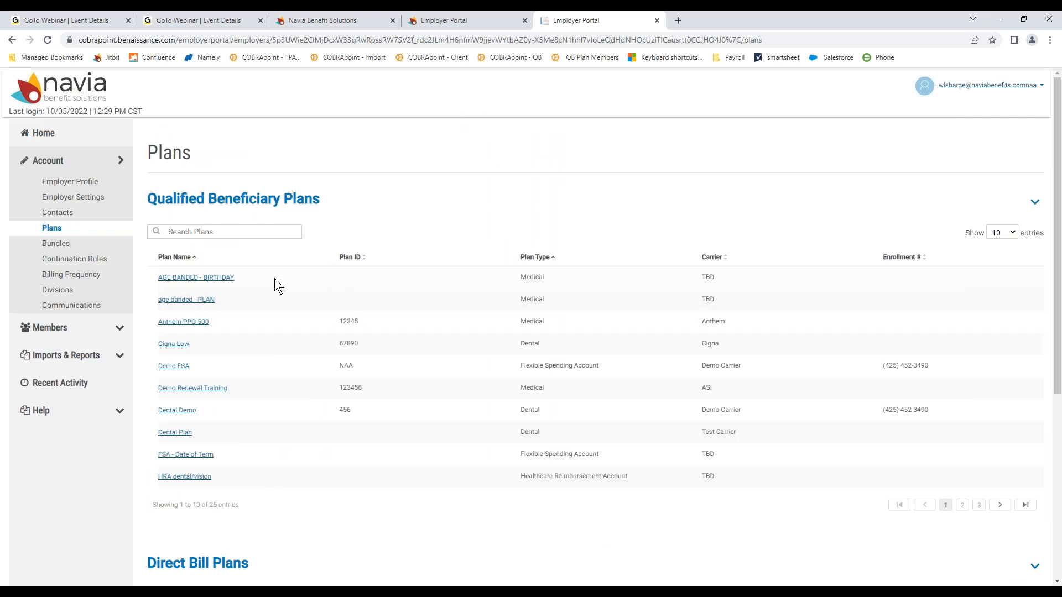
{"action": "left_click", "coordinate": [59, 329]}
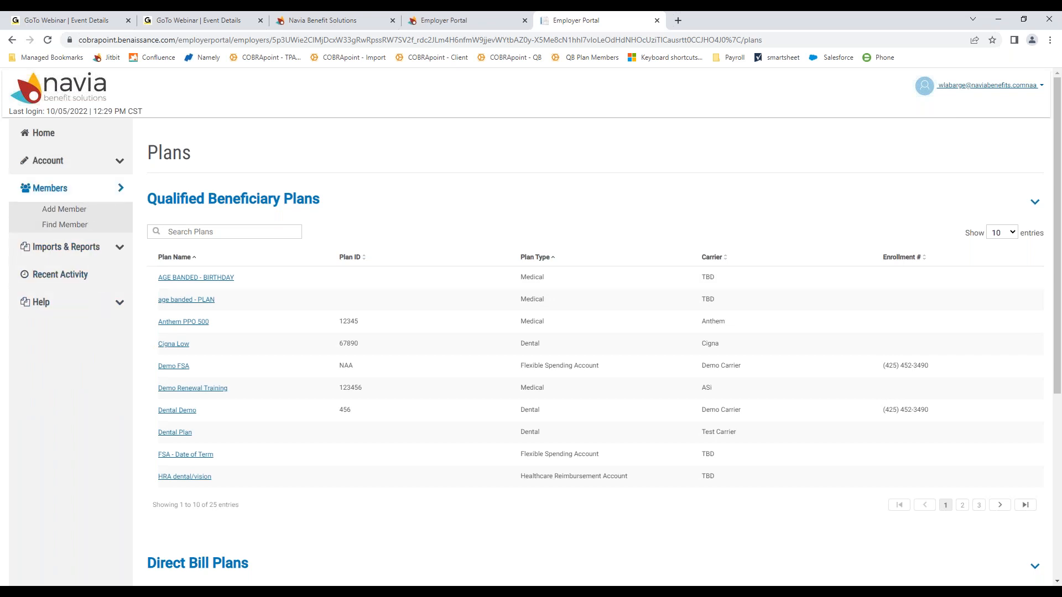
{"action": "left_click", "coordinate": [58, 192]}
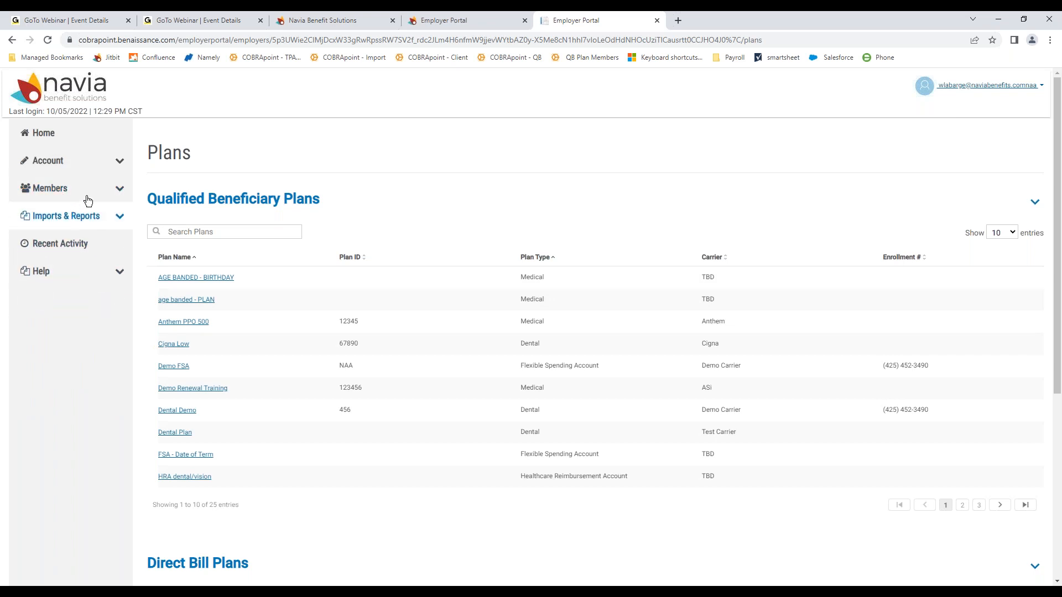
{"action": "left_click", "coordinate": [88, 198]}
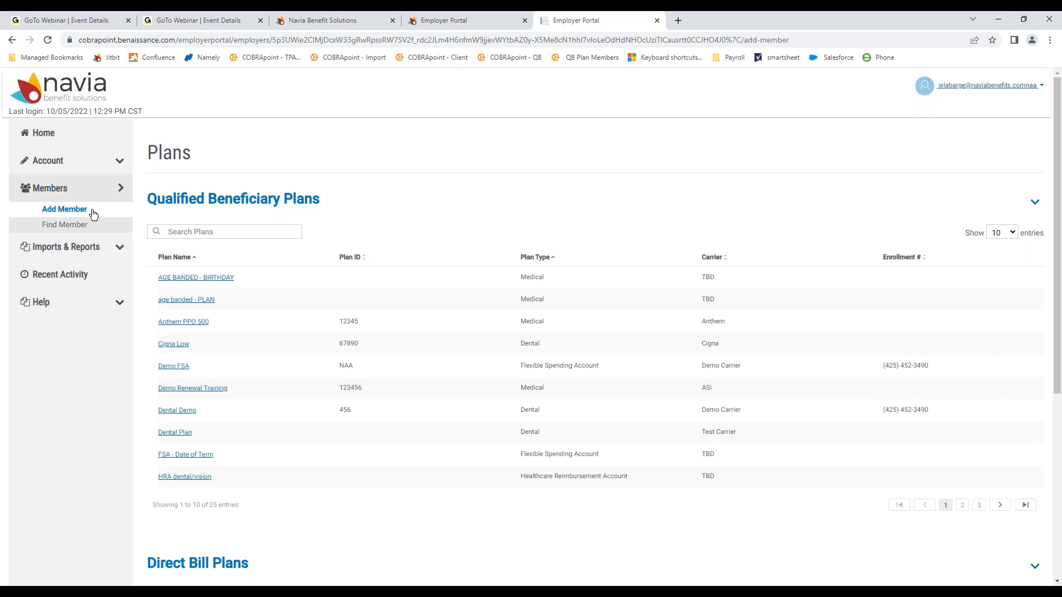
{"action": "left_click", "coordinate": [92, 213]}
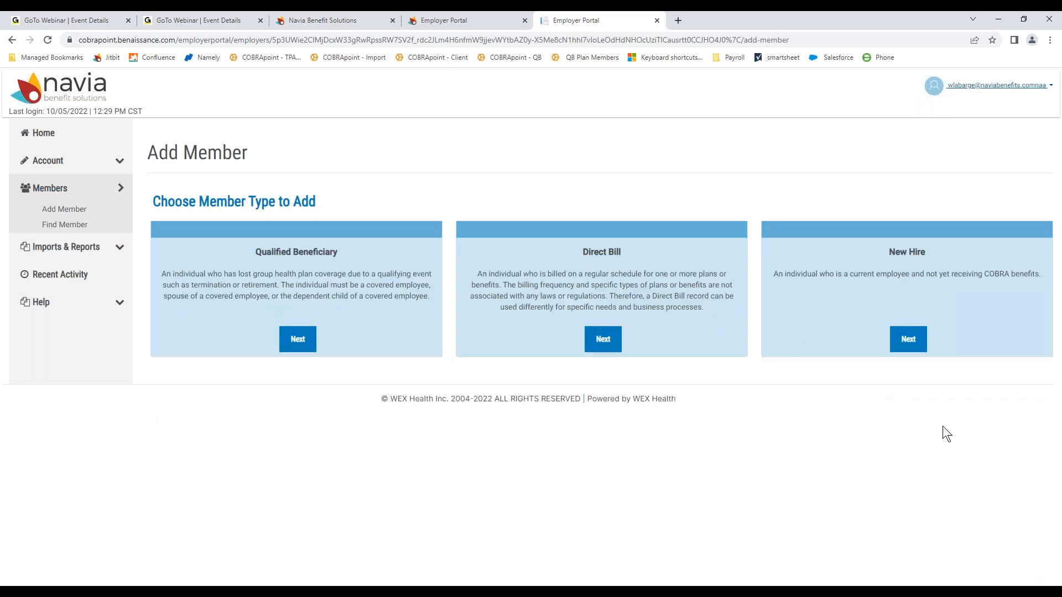
{"action": "left_click", "coordinate": [910, 344]}
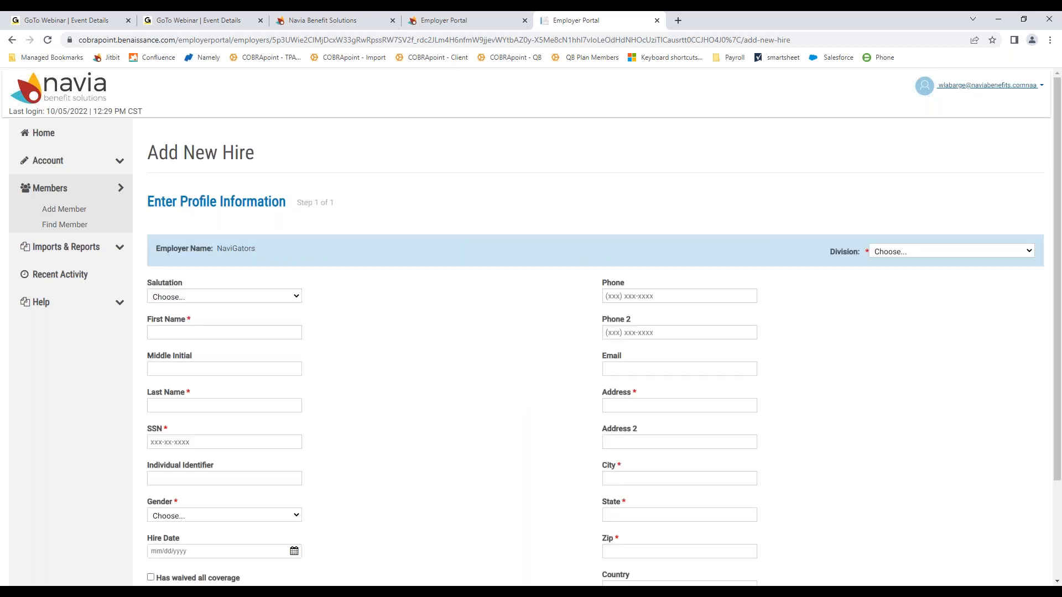
{"action": "scroll", "coordinate": [854, 344], "scroll_direction": "down", "scroll_amount": 1}
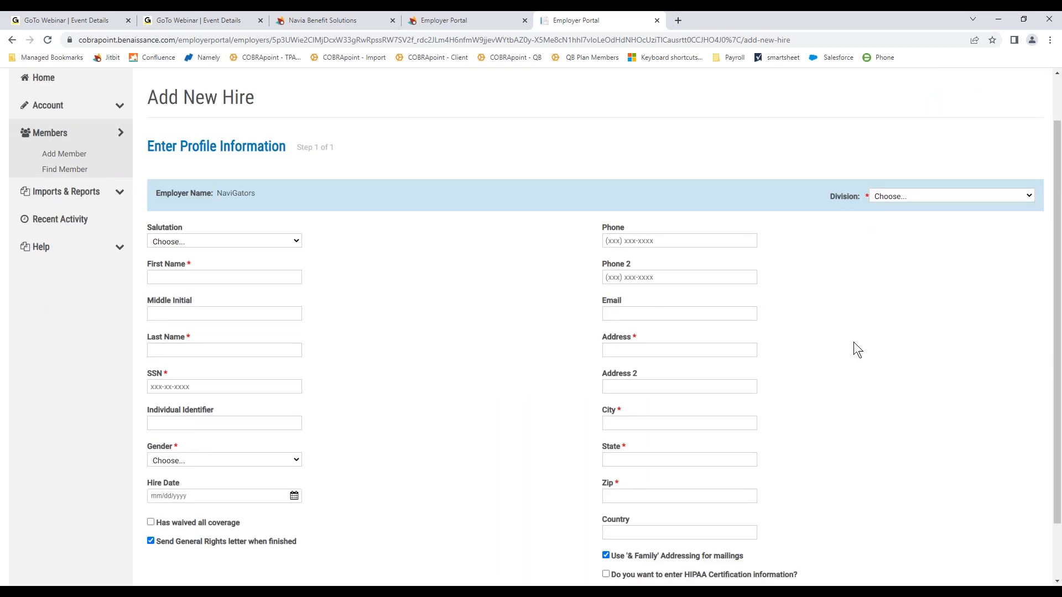
{"action": "scroll", "coordinate": [855, 350], "scroll_direction": "down", "scroll_amount": 1}
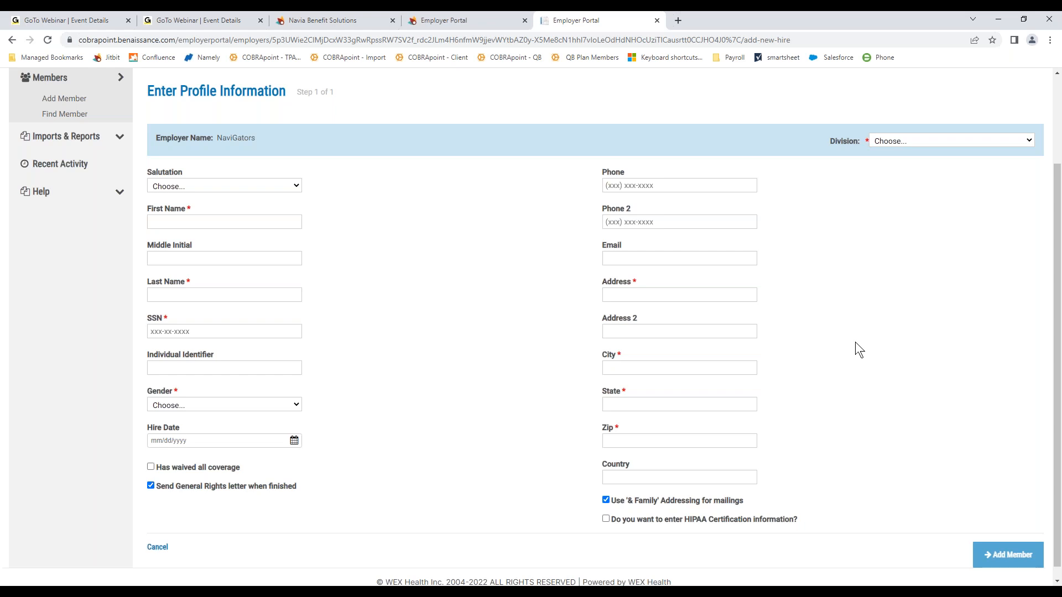
{"action": "left_click", "coordinate": [960, 143]}
{"action": "left_click", "coordinate": [934, 165]}
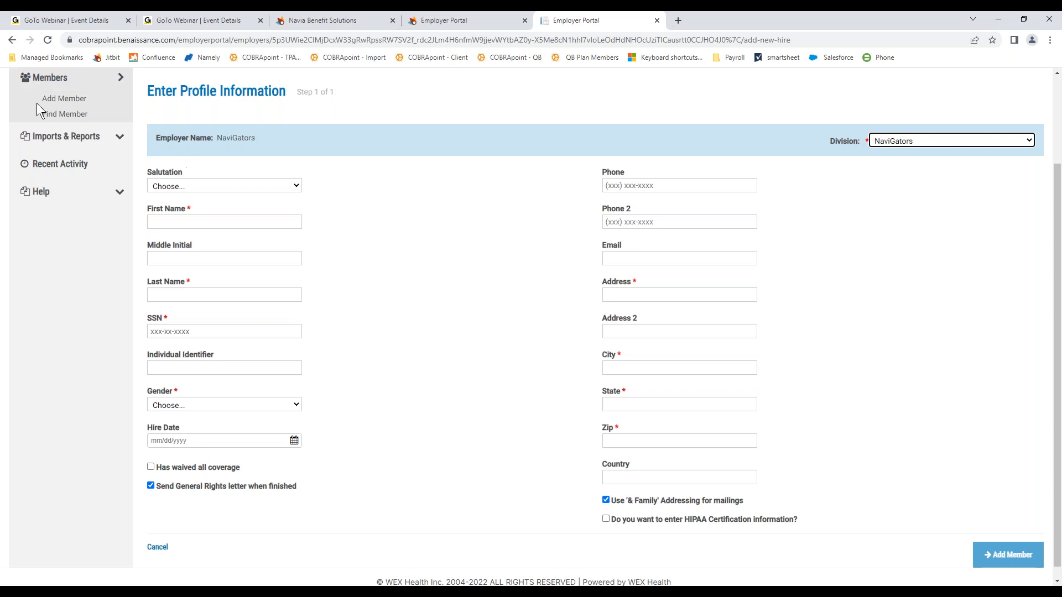
{"action": "scroll", "coordinate": [510, 351], "scroll_direction": "up", "scroll_amount": 2}
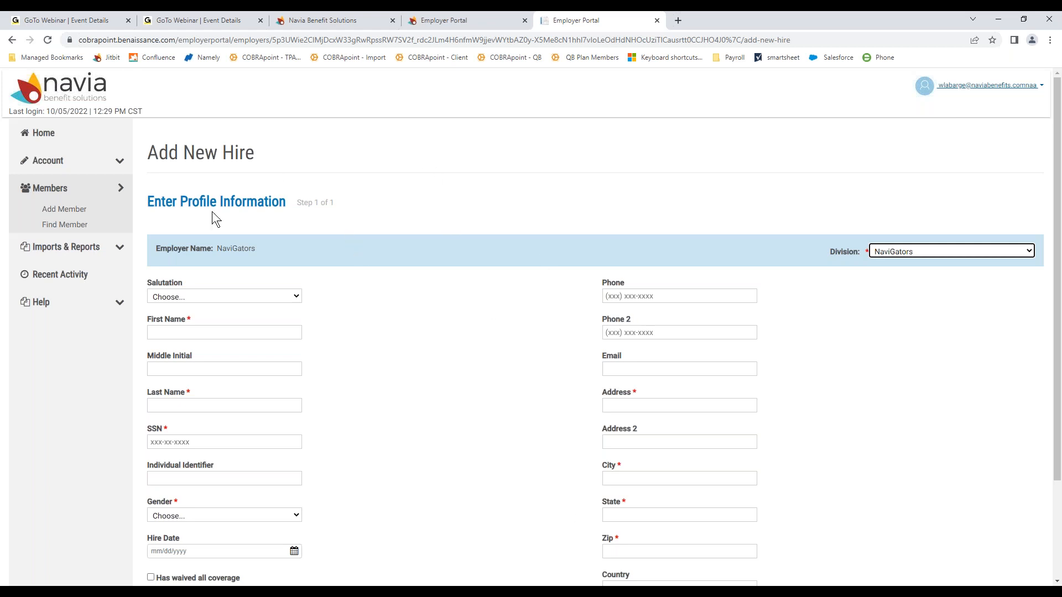
{"action": "scroll", "coordinate": [940, 542], "scroll_direction": "down", "scroll_amount": 3}
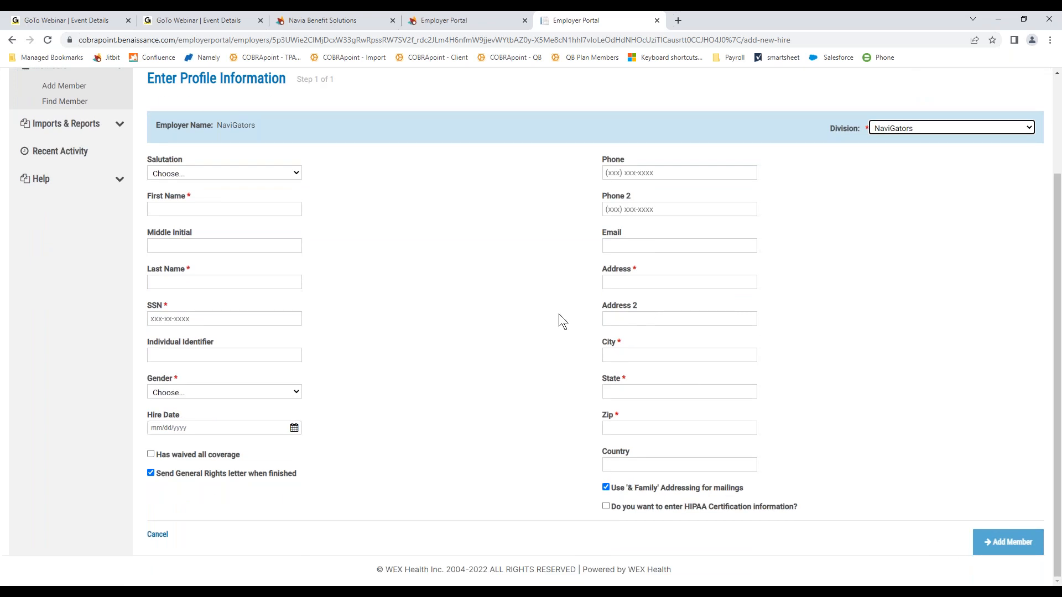
{"action": "scroll", "coordinate": [558, 321], "scroll_direction": "up", "scroll_amount": 3}
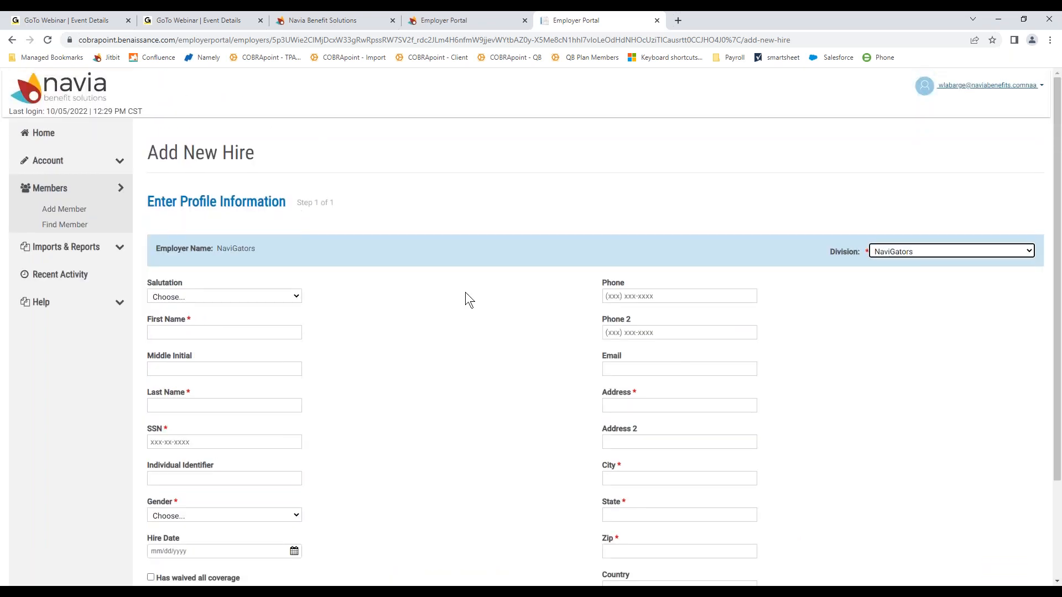
{"action": "left_click", "coordinate": [94, 211]}
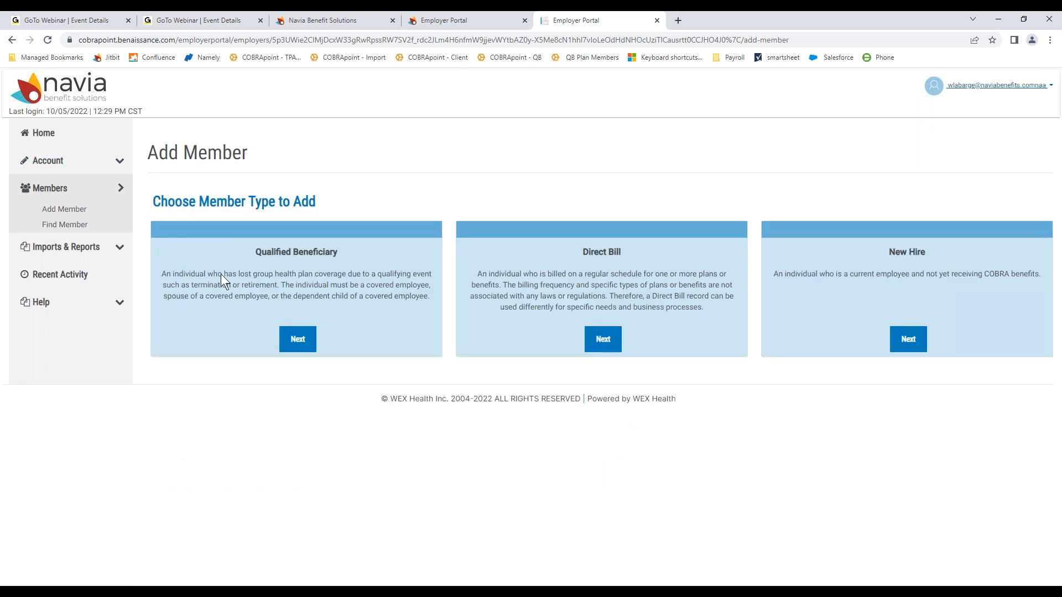
Step: Switch to adding a Qualified Beneficiary and assign it to the NaviGators division
{"action": "left_click", "coordinate": [299, 341]}
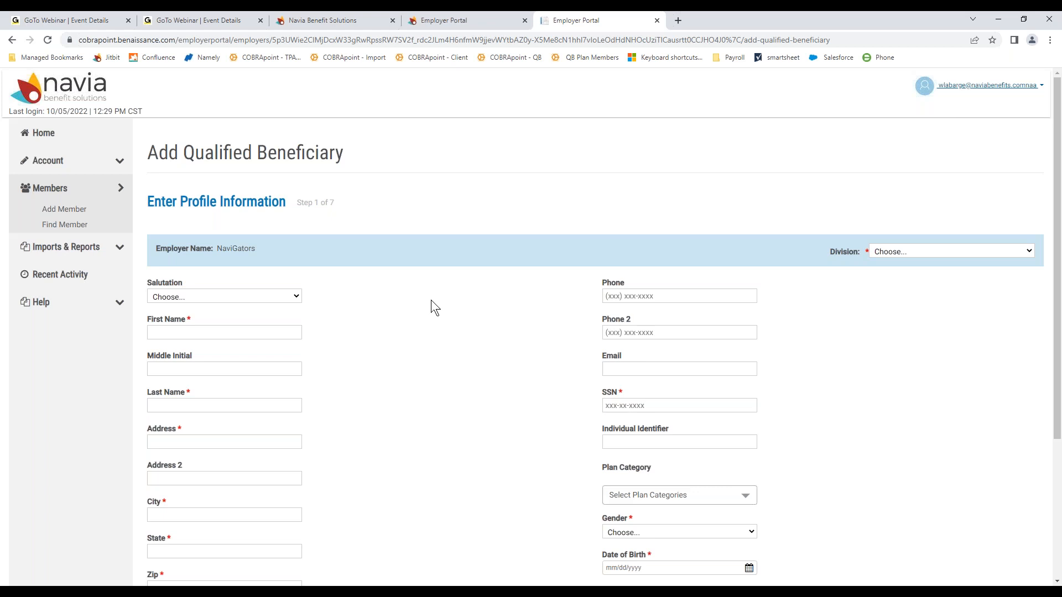
{"action": "scroll", "coordinate": [434, 299], "scroll_direction": "down", "scroll_amount": 1}
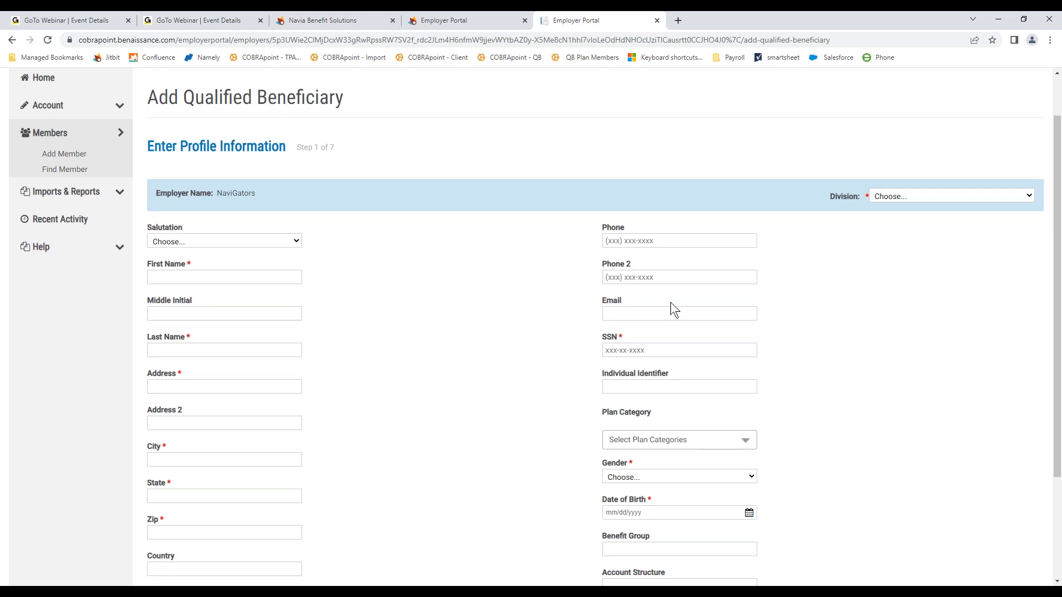
{"action": "scroll", "coordinate": [802, 301], "scroll_direction": "down", "scroll_amount": 1}
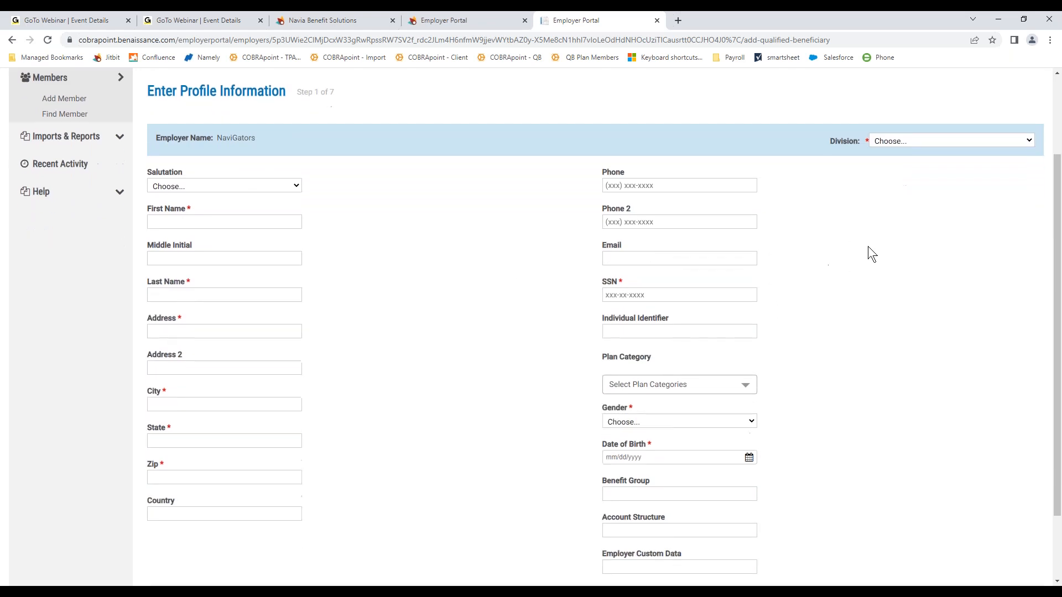
{"action": "left_click", "coordinate": [887, 143]}
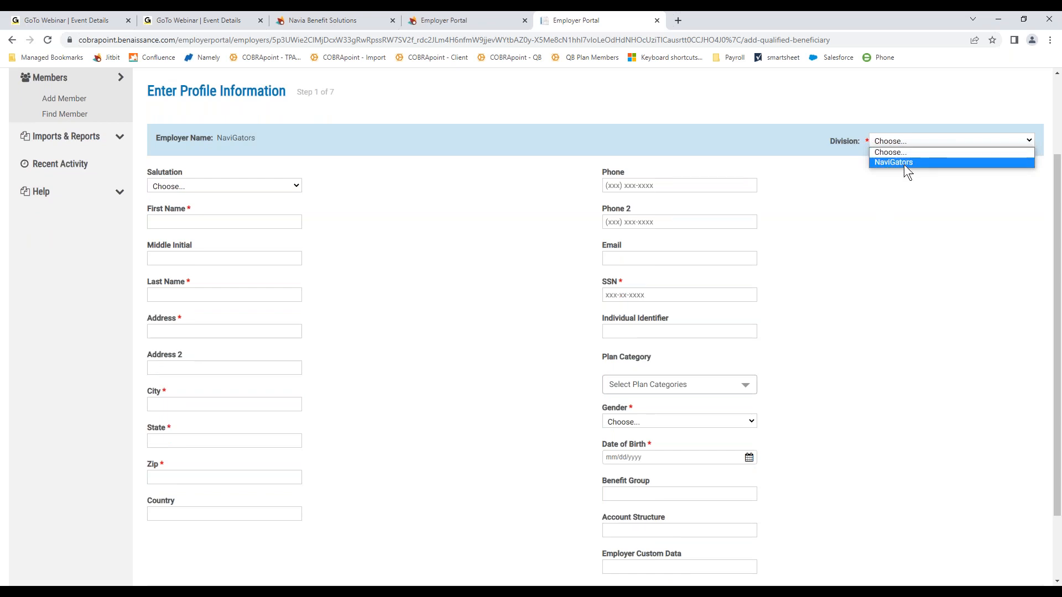
{"action": "left_click", "coordinate": [904, 162]}
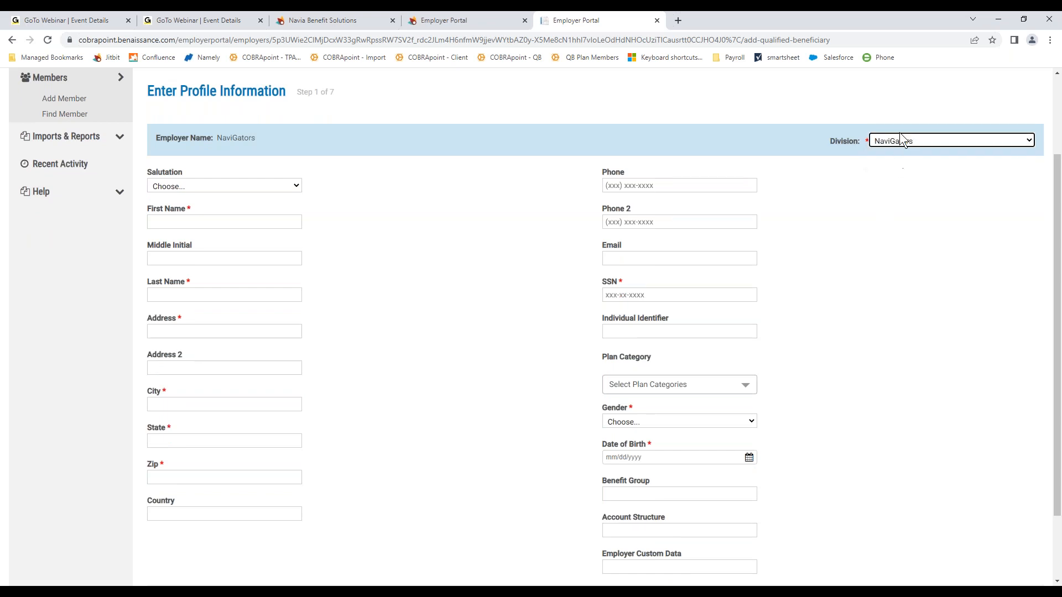
Step: Enter the beneficiary's first and last name and autofill the saved address and phone
{"action": "left_click", "coordinate": [237, 219]}
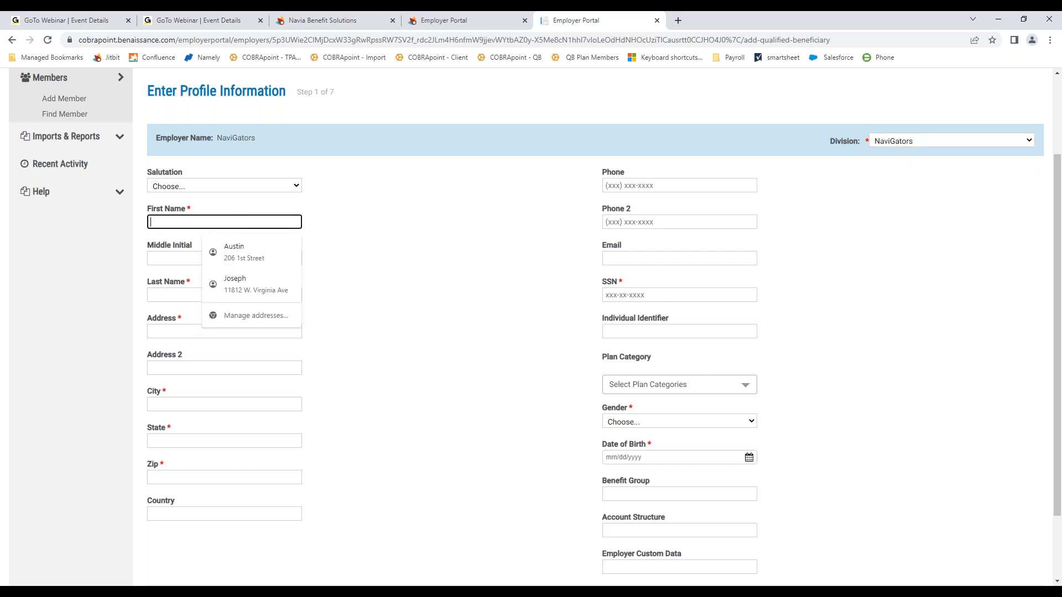
{"action": "type", "text": "Jea"}
{"action": "key", "text": "BackSpace"}
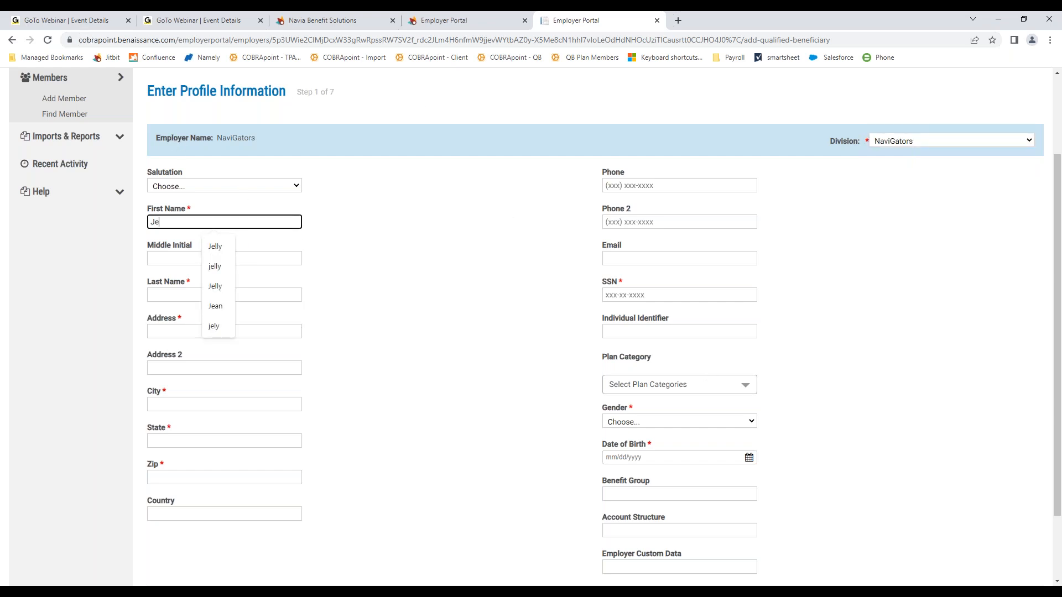
{"action": "type", "text": "lly"}
{"action": "key", "text": "Tab"}
{"action": "type", "text": "B"}
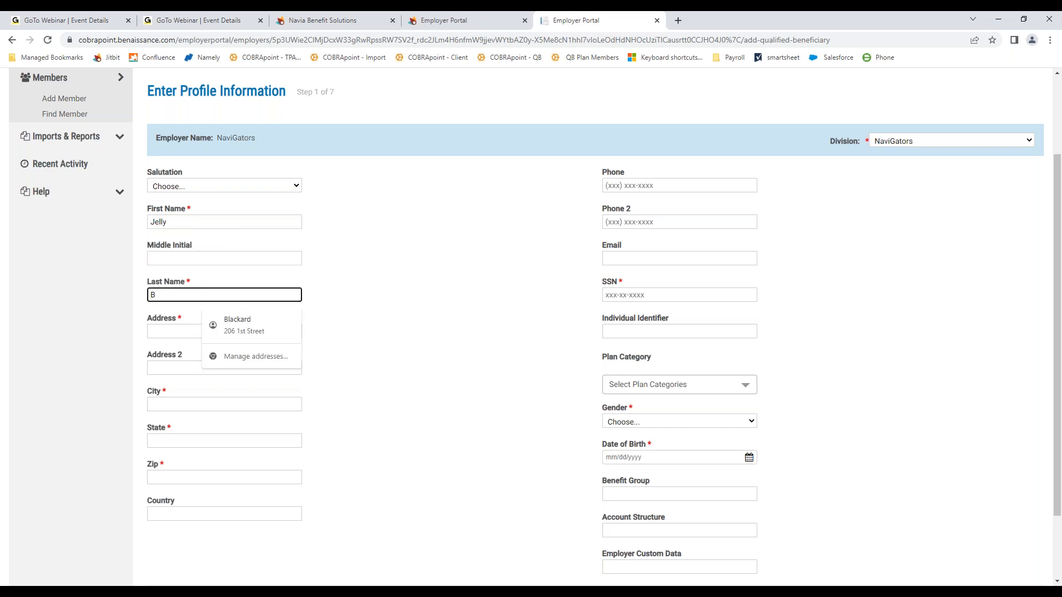
{"action": "type", "text": "ean"}
{"action": "key", "text": "Tab"}
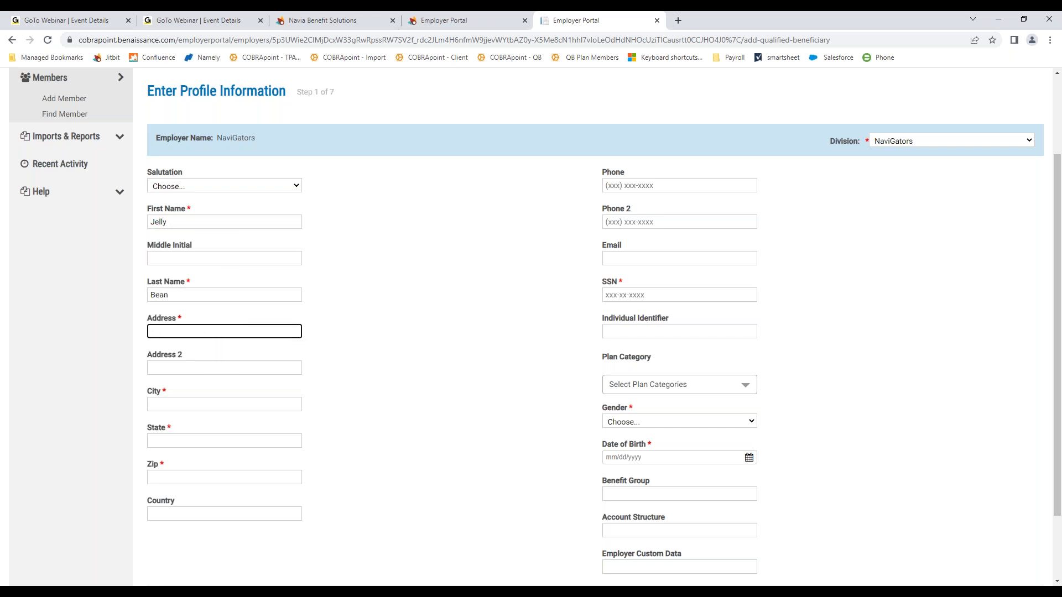
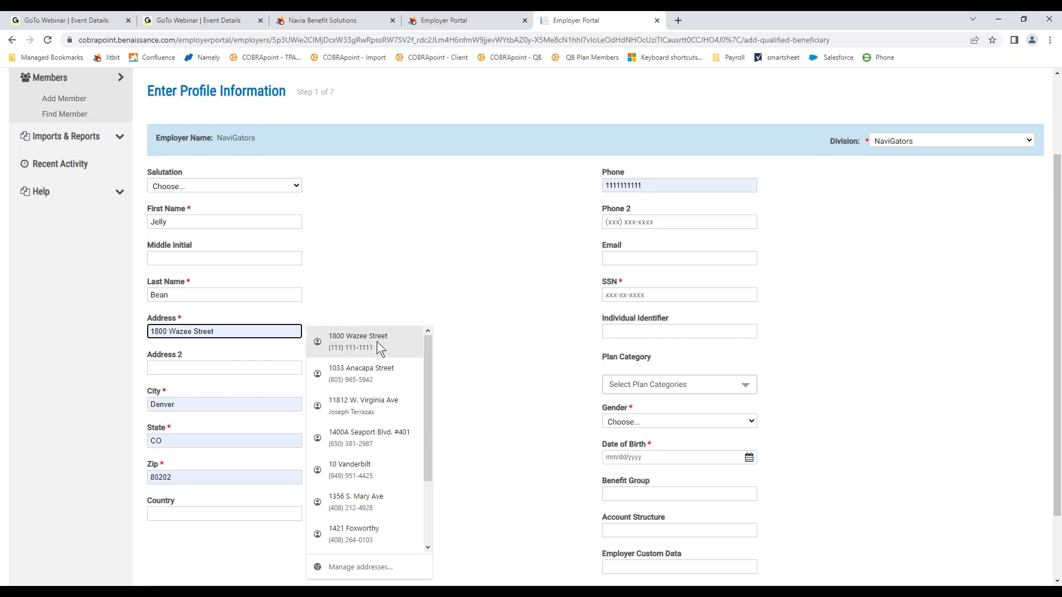
{"action": "left_click", "coordinate": [377, 340]}
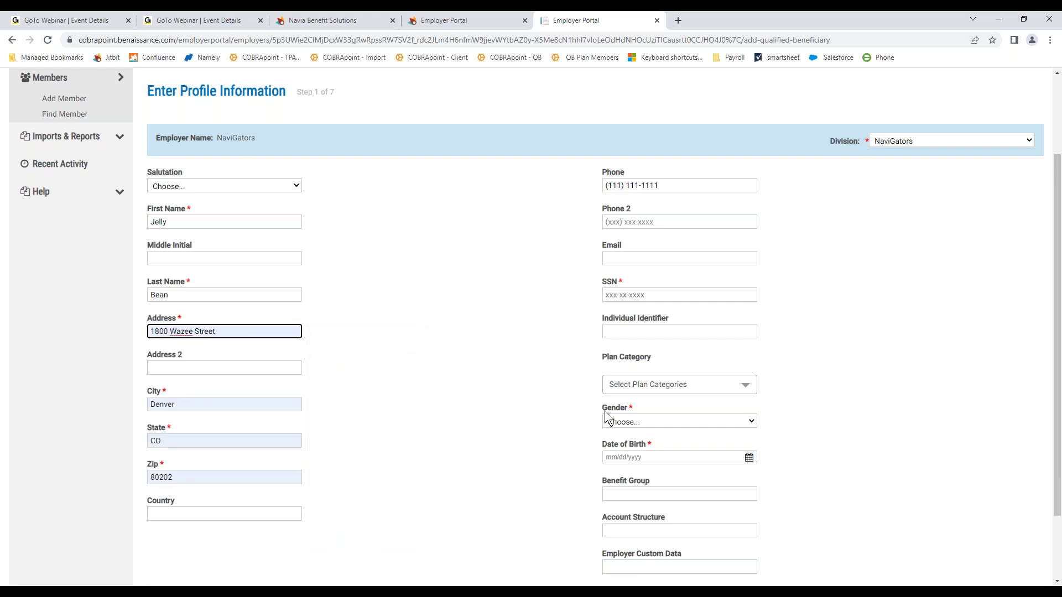
Step: Enter the SSN, Female gender and 06/15/1980 birth date, then continue to employee information
{"action": "left_click", "coordinate": [654, 295]}
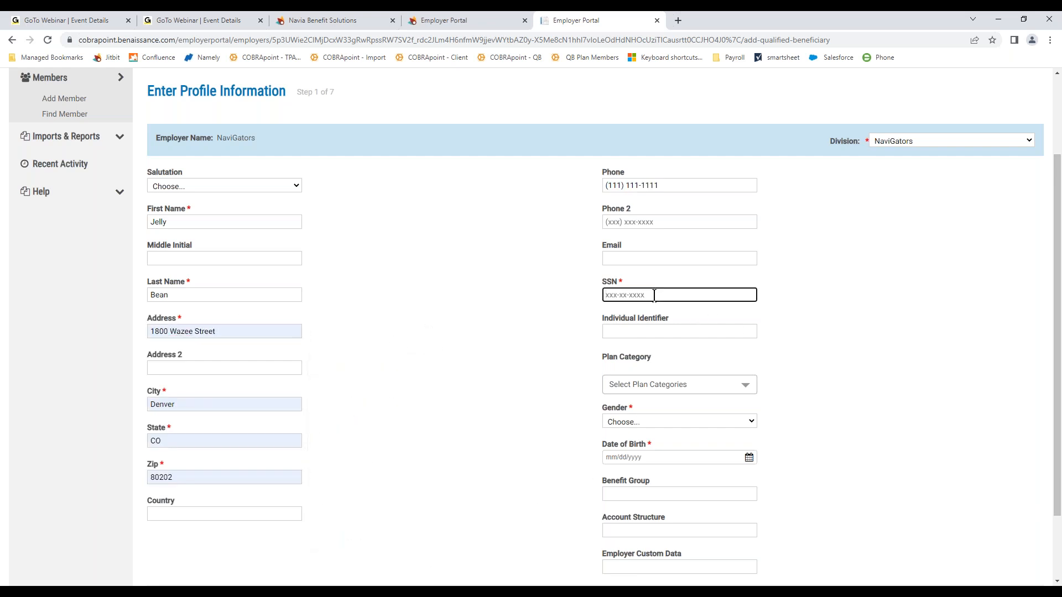
{"action": "type", "text": "111-11-1111"}
{"action": "left_click", "coordinate": [684, 423]}
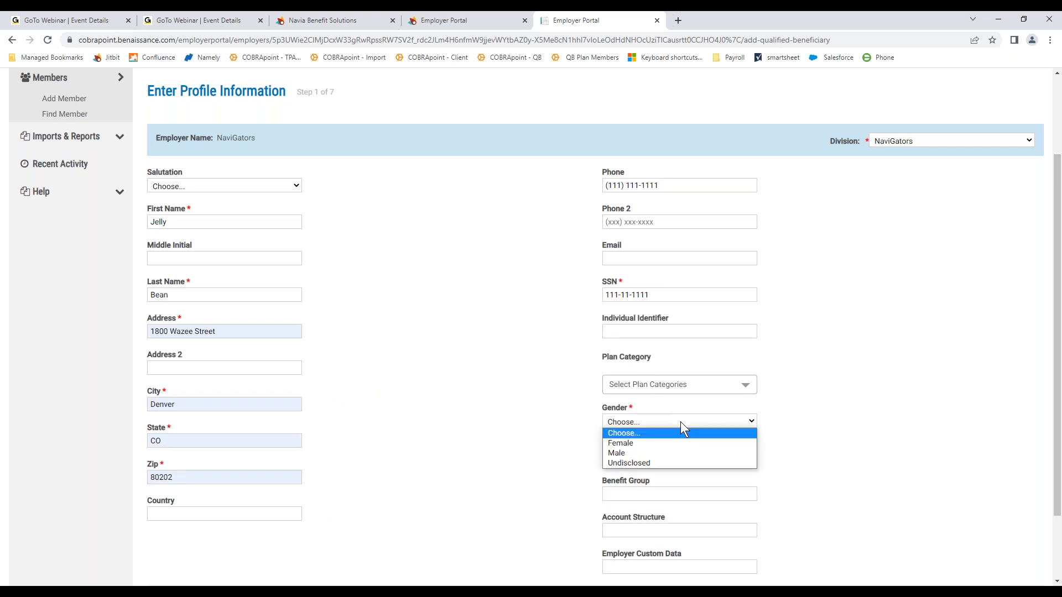
{"action": "left_click", "coordinate": [677, 443]}
{"action": "left_click", "coordinate": [675, 455]}
{"action": "type", "text": "06/15/1980"}
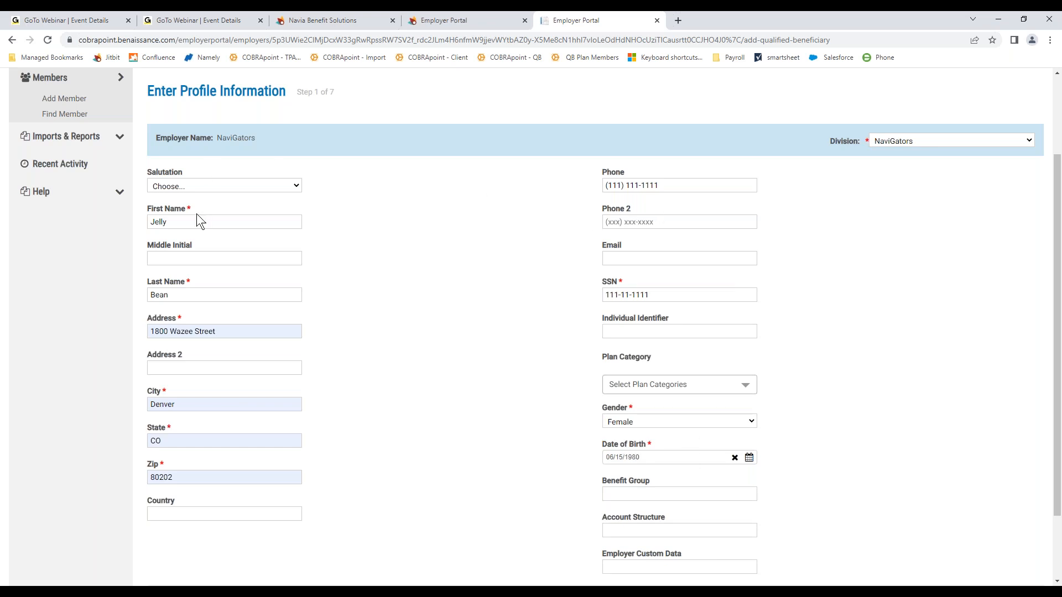
{"action": "scroll", "coordinate": [793, 419], "scroll_direction": "down", "scroll_amount": 2}
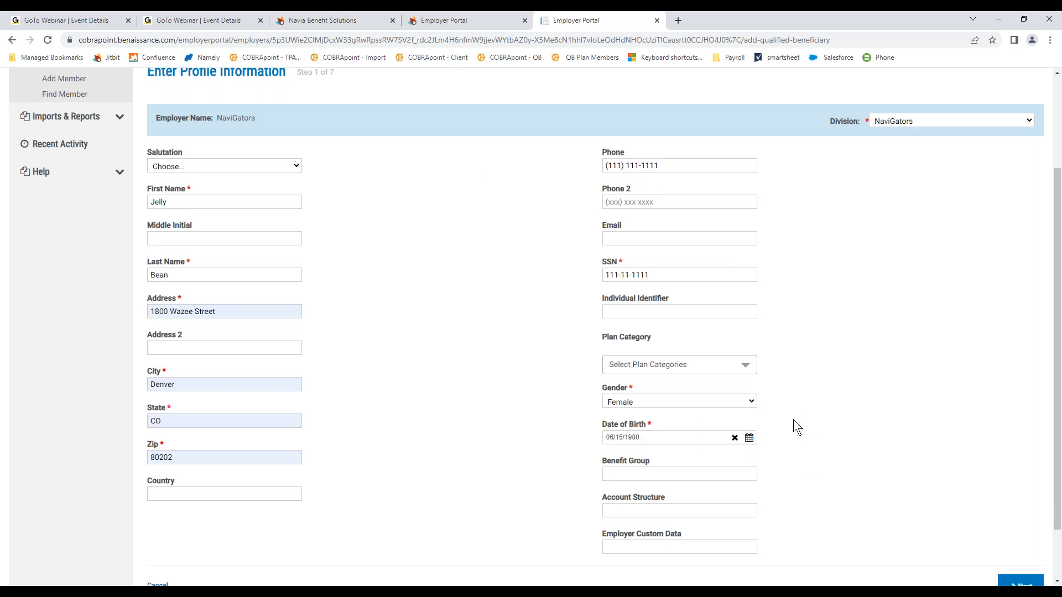
{"action": "left_click", "coordinate": [1021, 526]}
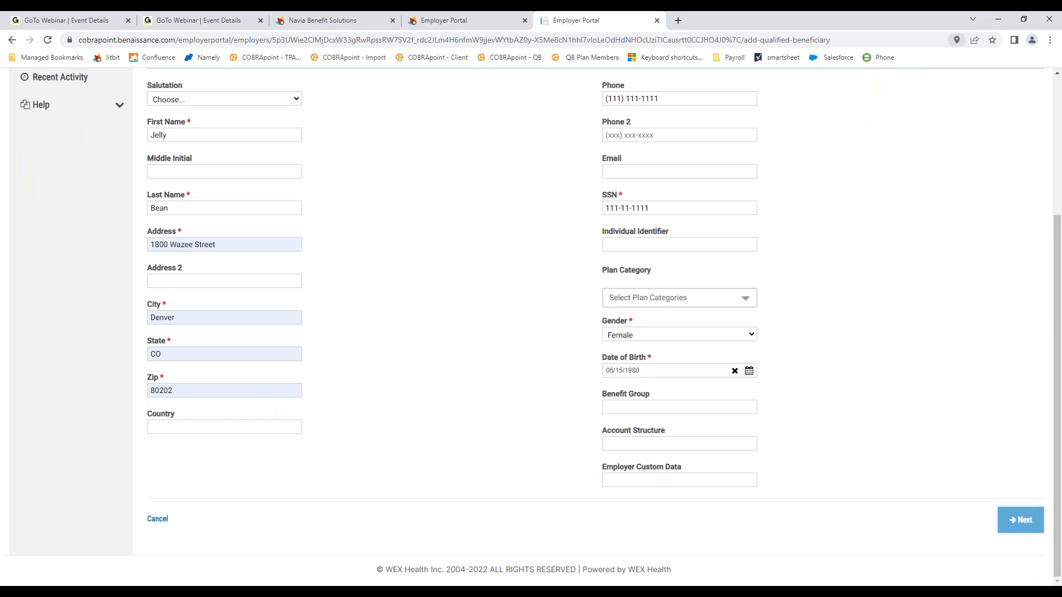
{"action": "left_click", "coordinate": [971, 173]}
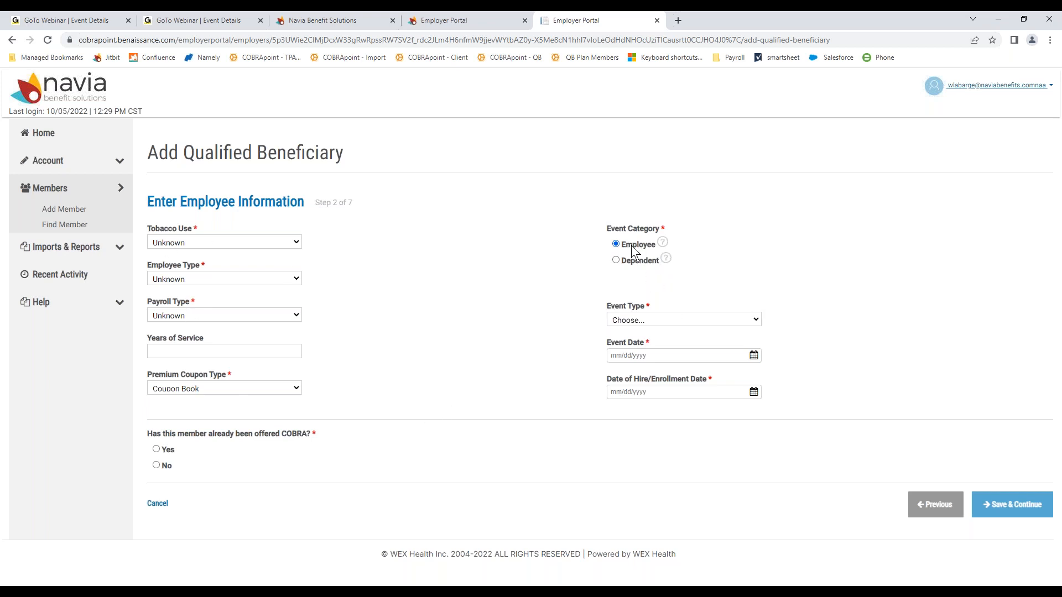
Step: Set Event Category to Dependent and Event Type to Ineligible Dependent
{"action": "left_click", "coordinate": [615, 244]}
{"action": "left_click", "coordinate": [616, 260]}
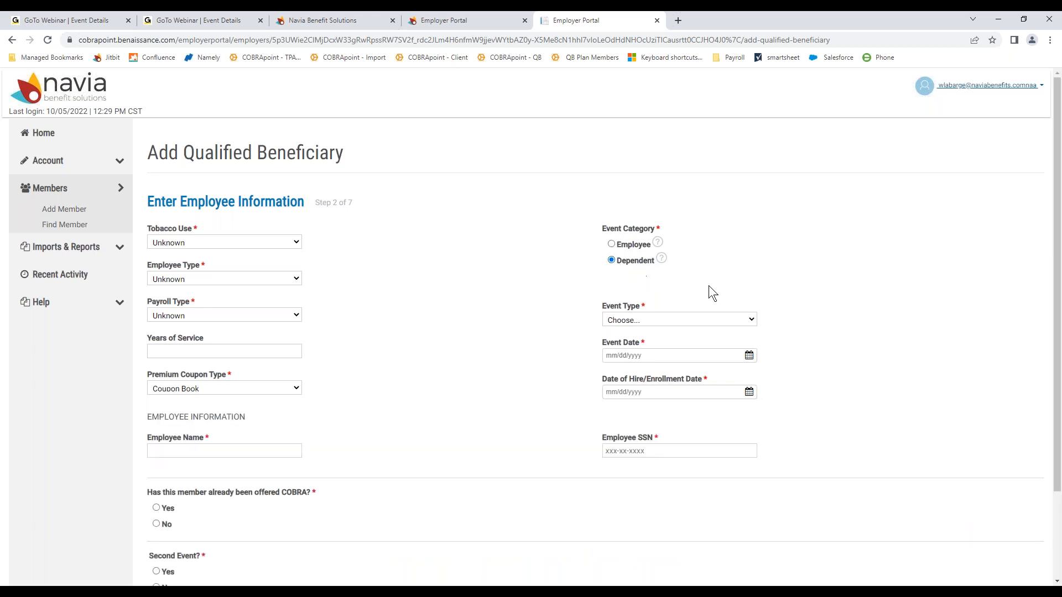
{"action": "left_click", "coordinate": [745, 321]}
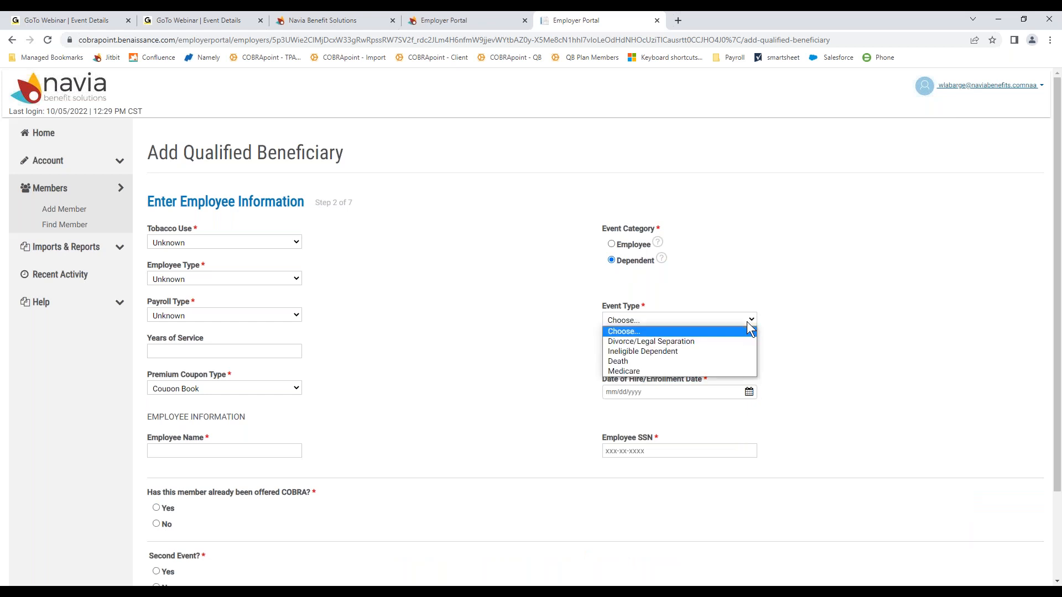
{"action": "left_click", "coordinate": [634, 352]}
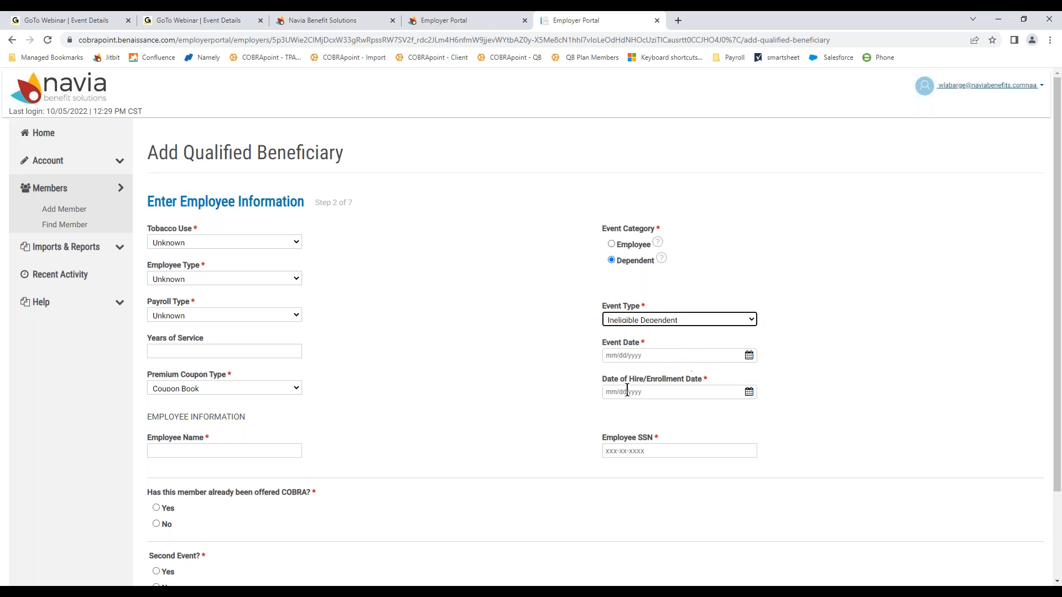
{"action": "scroll", "coordinate": [380, 467], "scroll_direction": "down", "scroll_amount": 2}
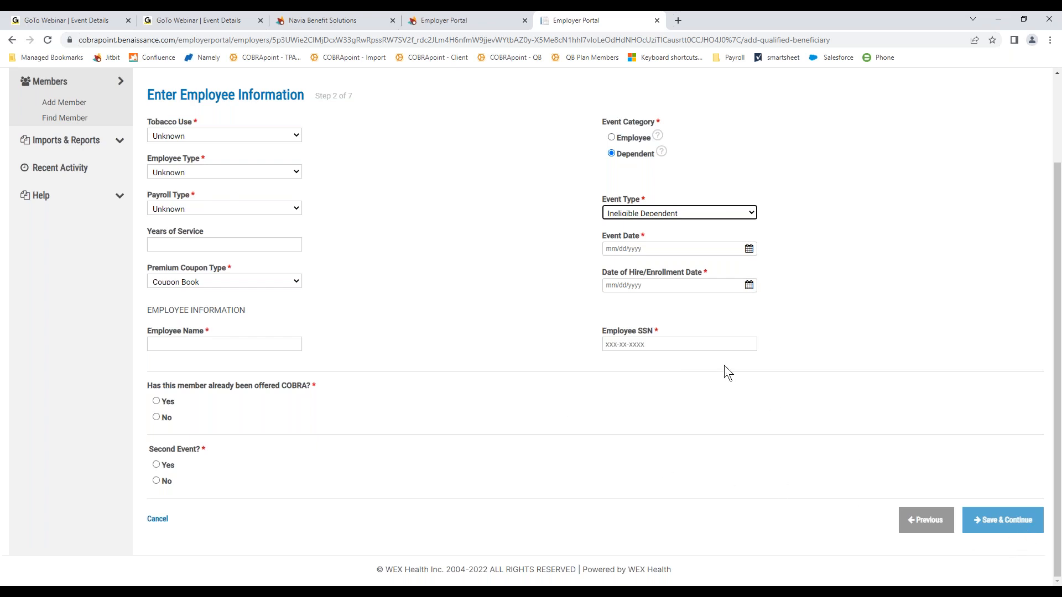
Step: Switch back to an Employee Termination event dated 09/30/2022
{"action": "left_click", "coordinate": [610, 137]}
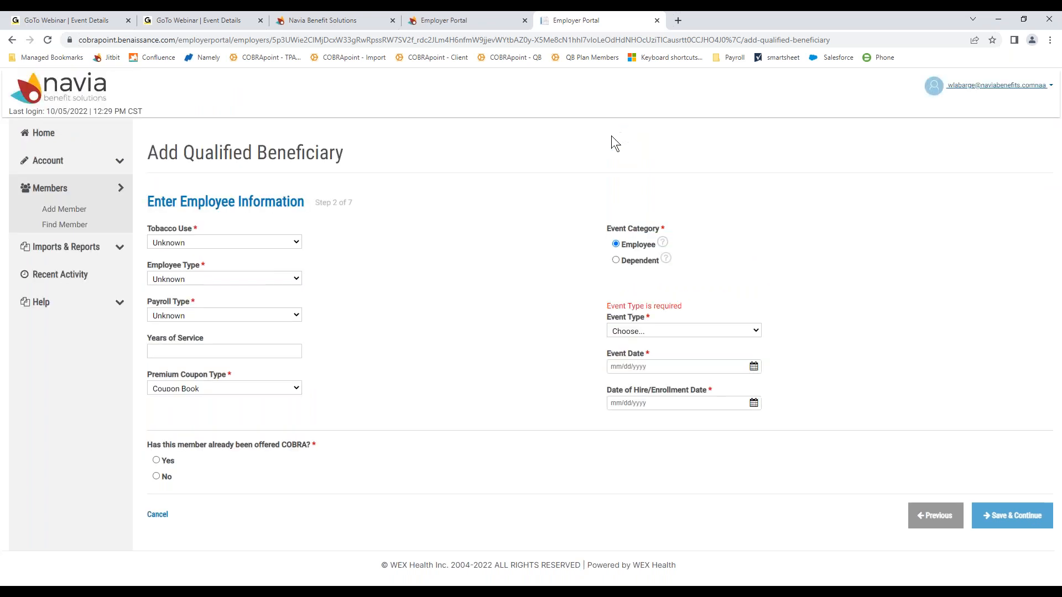
{"action": "left_click", "coordinate": [756, 332]}
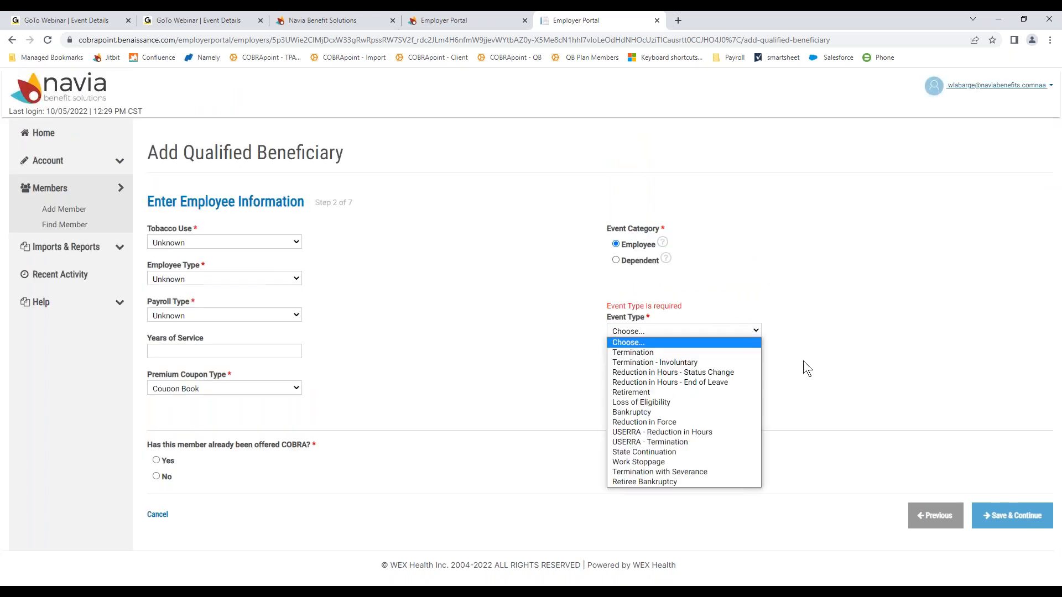
{"action": "left_click", "coordinate": [639, 352]}
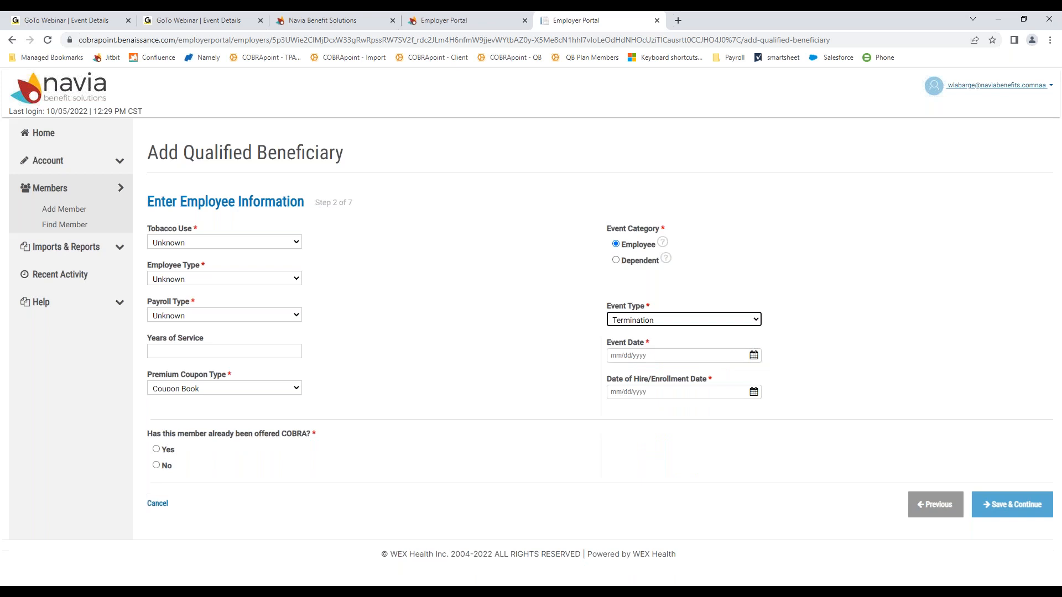
{"action": "left_click", "coordinate": [665, 354]}
{"action": "left_click", "coordinate": [666, 355]}
{"action": "type", "text": "09"}
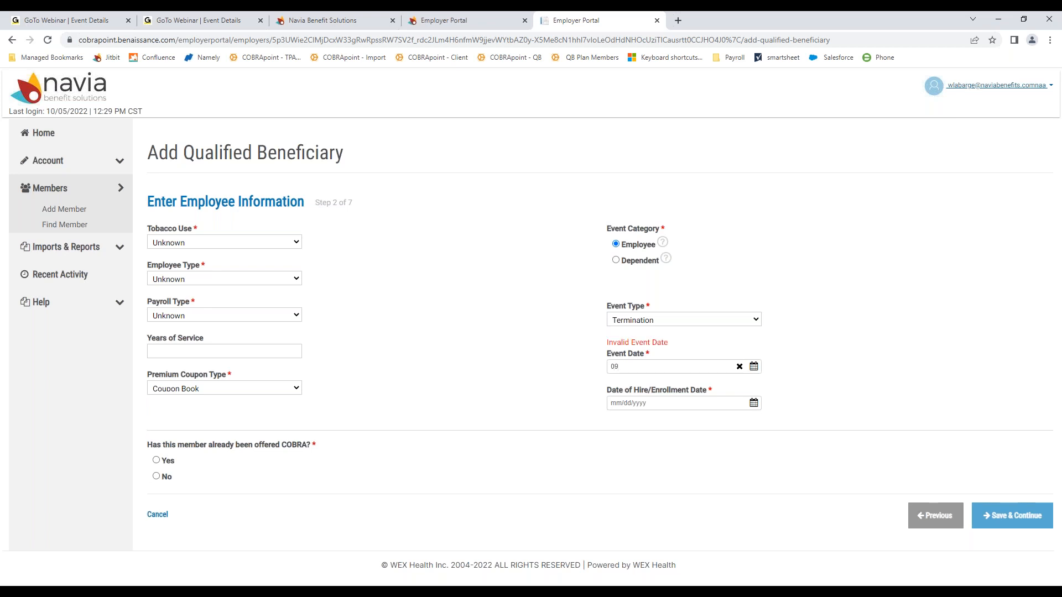
{"action": "type", "text": "/30/2022"}
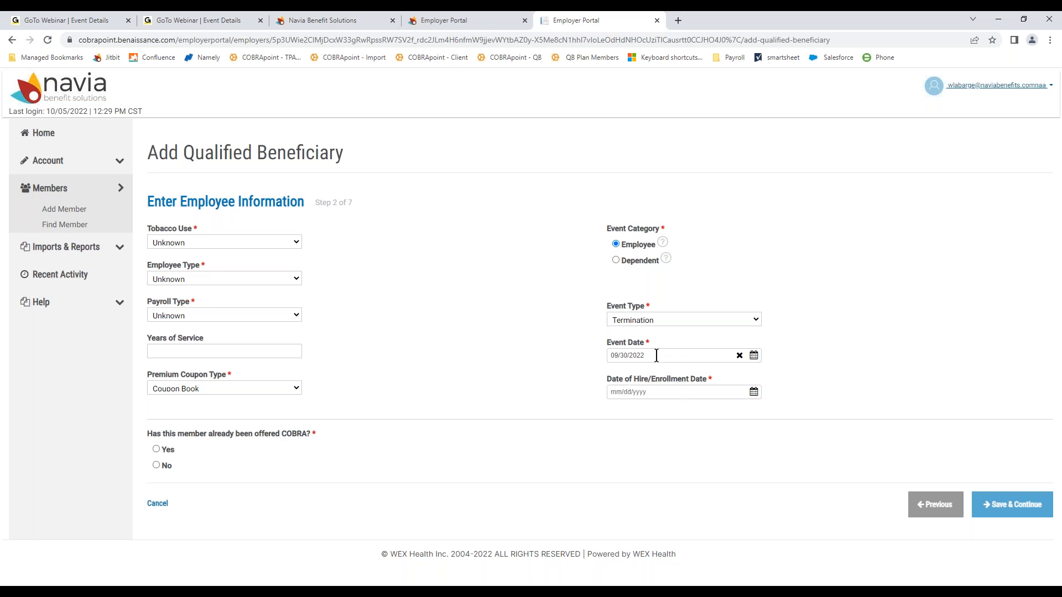
Step: Enter hire date 01/01/2019, mark COBRA as not previously offered, and save
{"action": "left_click", "coordinate": [661, 392]}
{"action": "left_click", "coordinate": [660, 392]}
{"action": "type", "text": "01/01"}
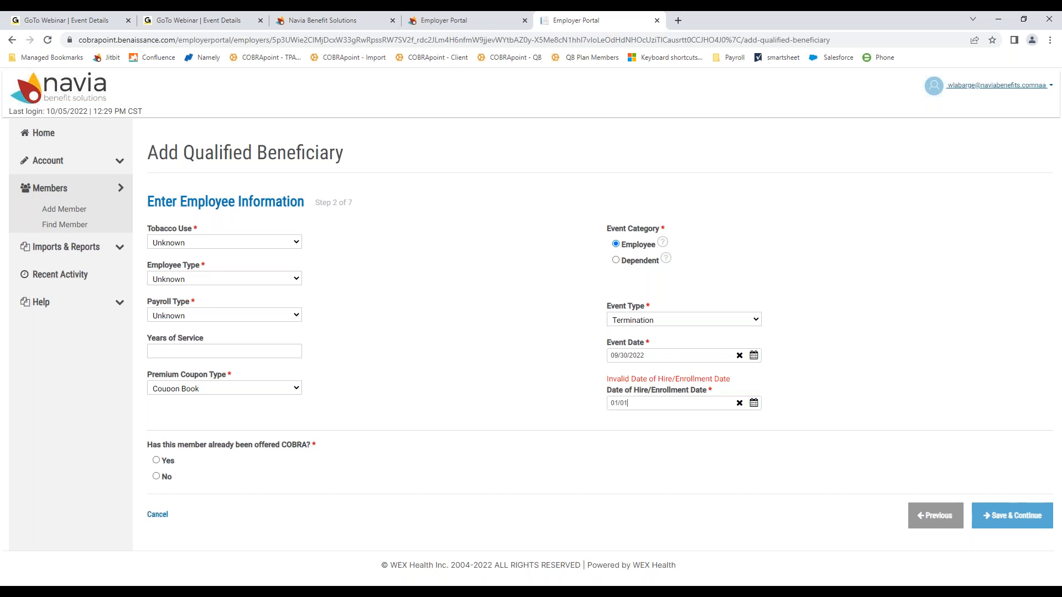
{"action": "type", "text": "/2019"}
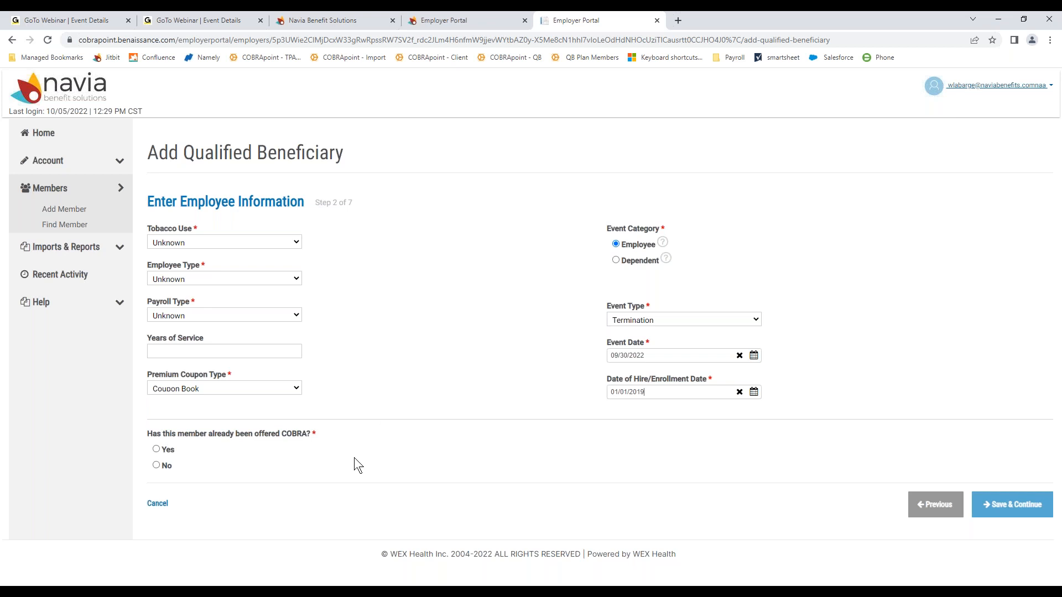
{"action": "left_click", "coordinate": [156, 465]}
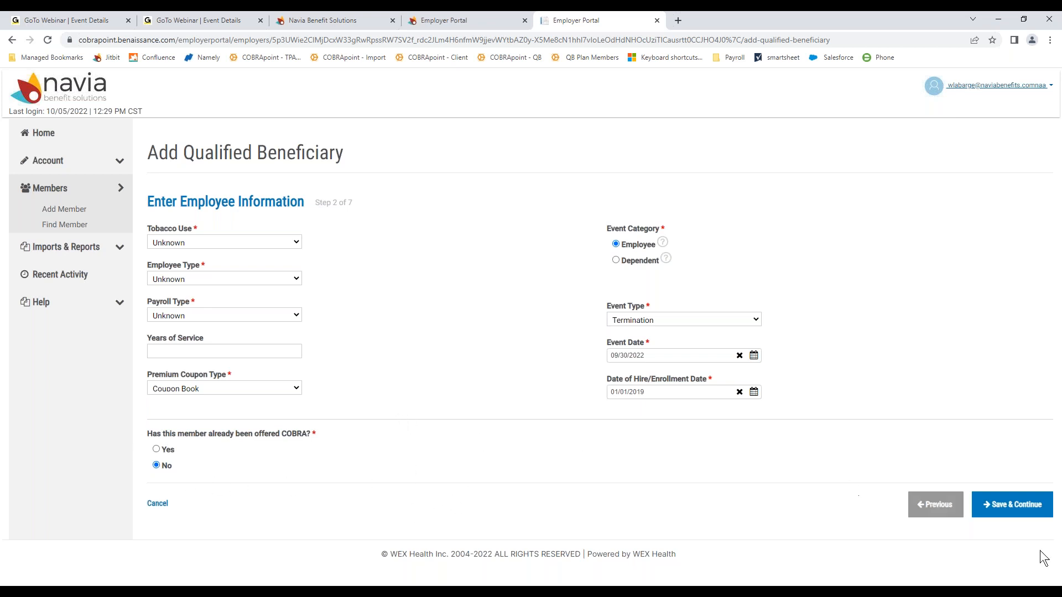
{"action": "left_click", "coordinate": [1020, 515]}
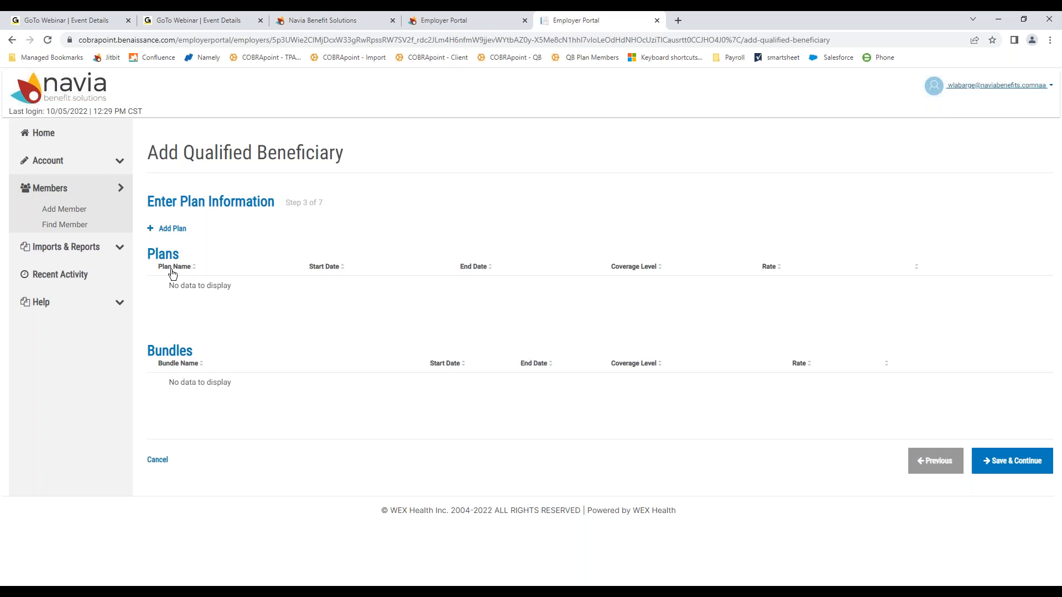
Step: Add Kaiser 2500 at QB + Spouse coverage, $500 for 18 months from 10/01/2022
{"action": "left_click", "coordinate": [153, 231]}
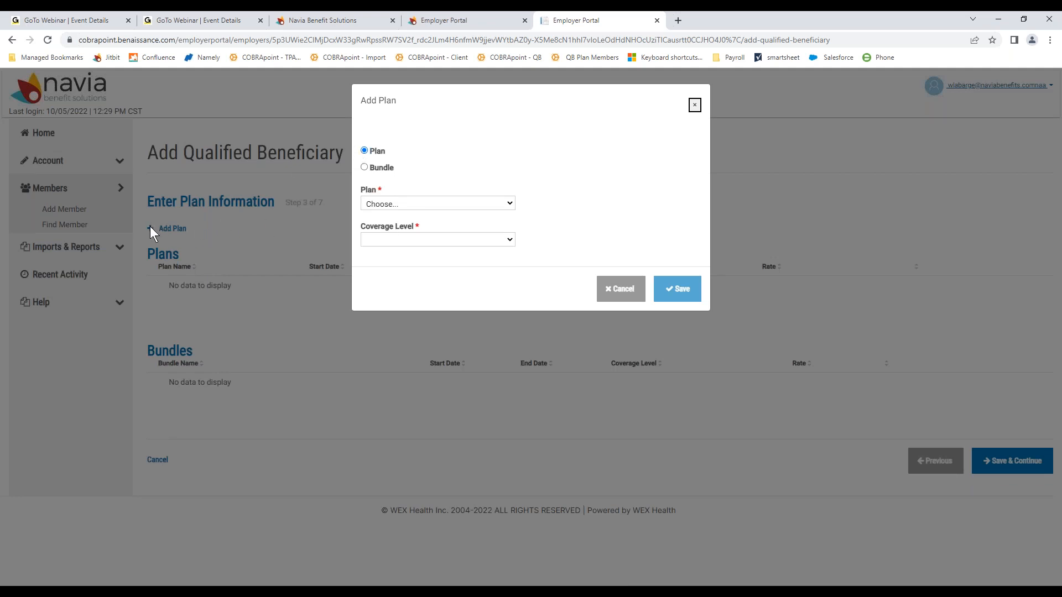
{"action": "left_click", "coordinate": [509, 203]}
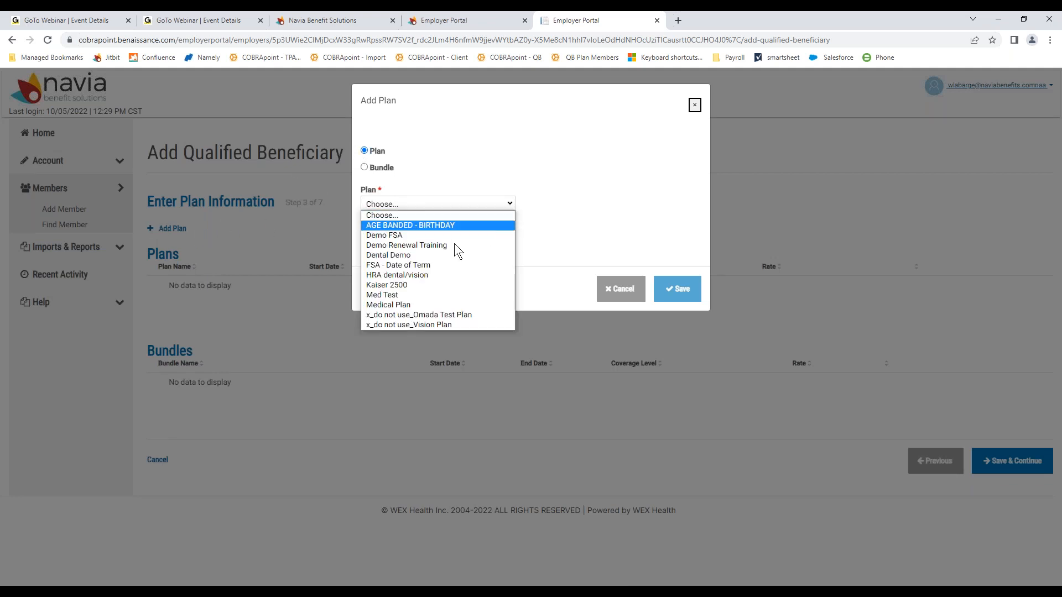
{"action": "left_click", "coordinate": [429, 285]}
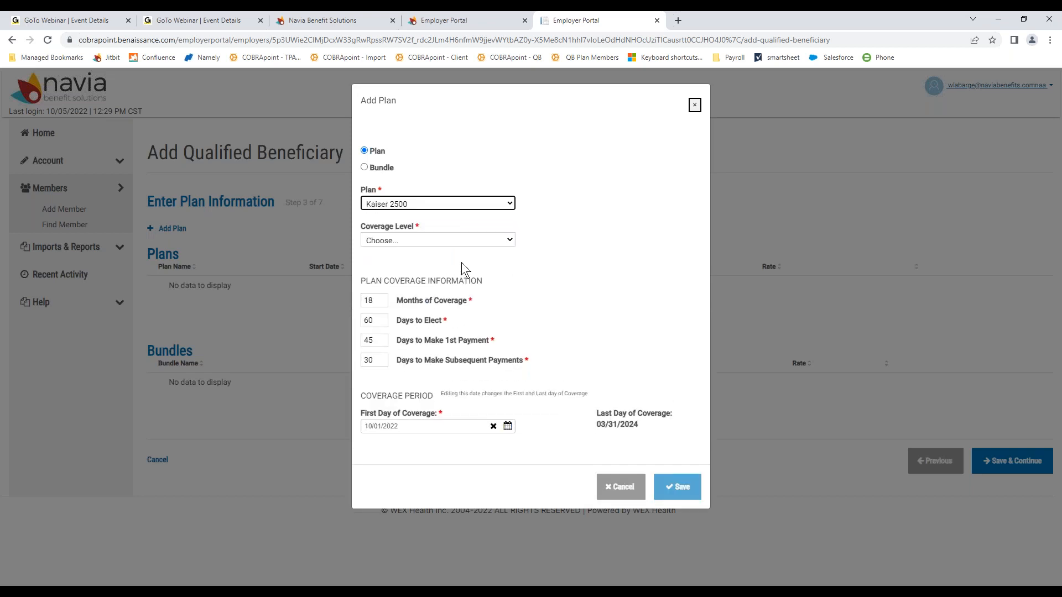
{"action": "left_click", "coordinate": [471, 244]}
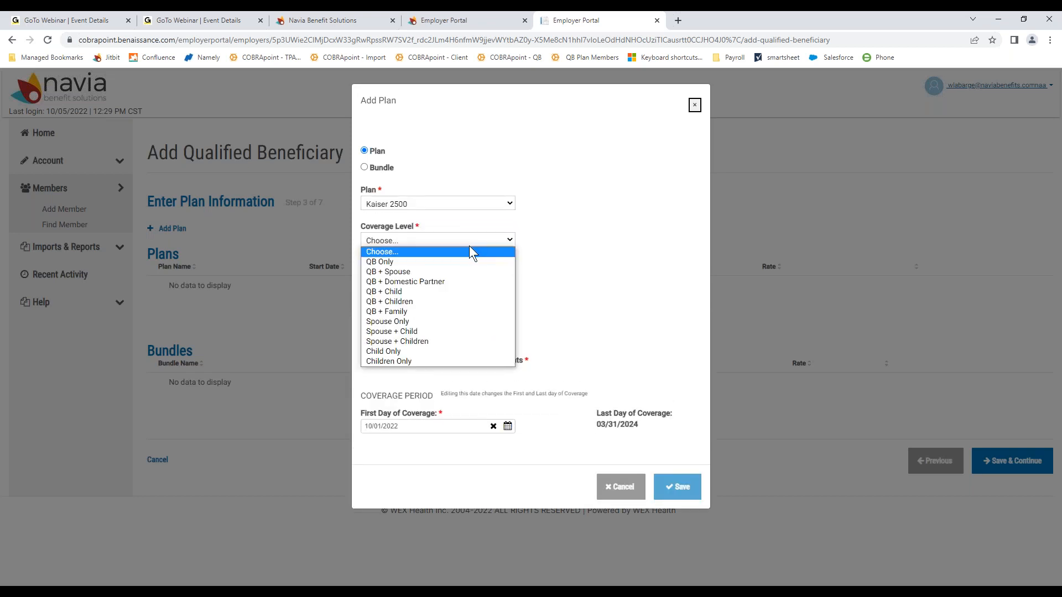
{"action": "left_click", "coordinate": [451, 271]}
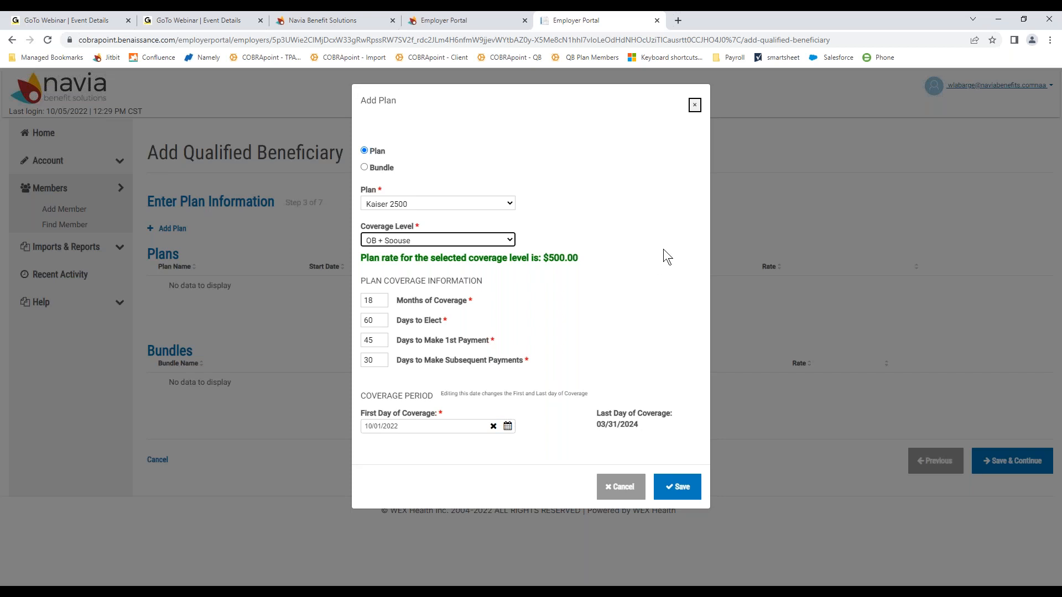
{"action": "left_click", "coordinate": [685, 491]}
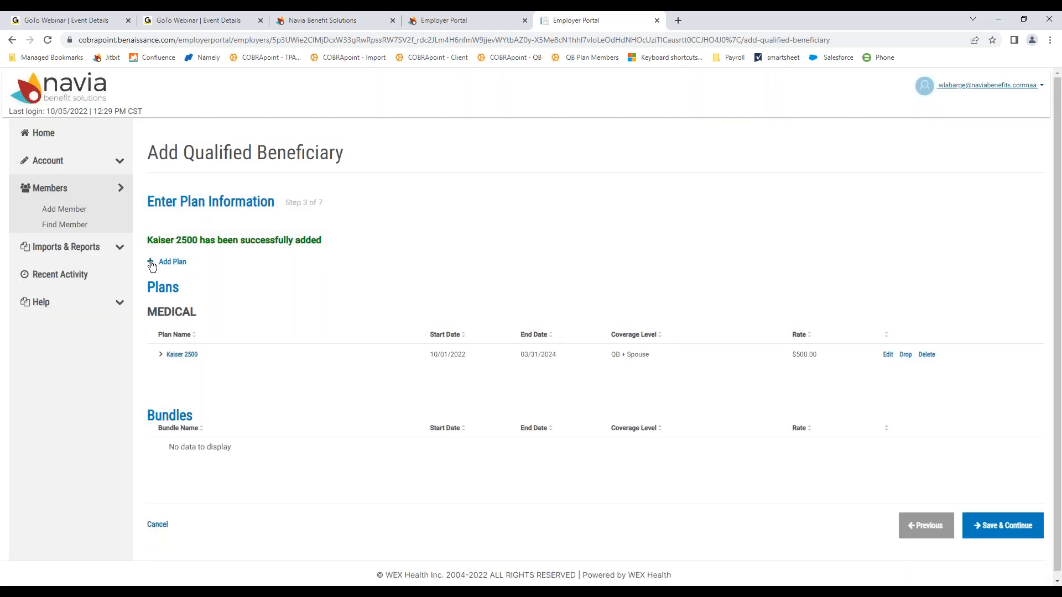
Step: Cancel a second plan addition and continue to the Dependents step
{"action": "left_click", "coordinate": [152, 265]}
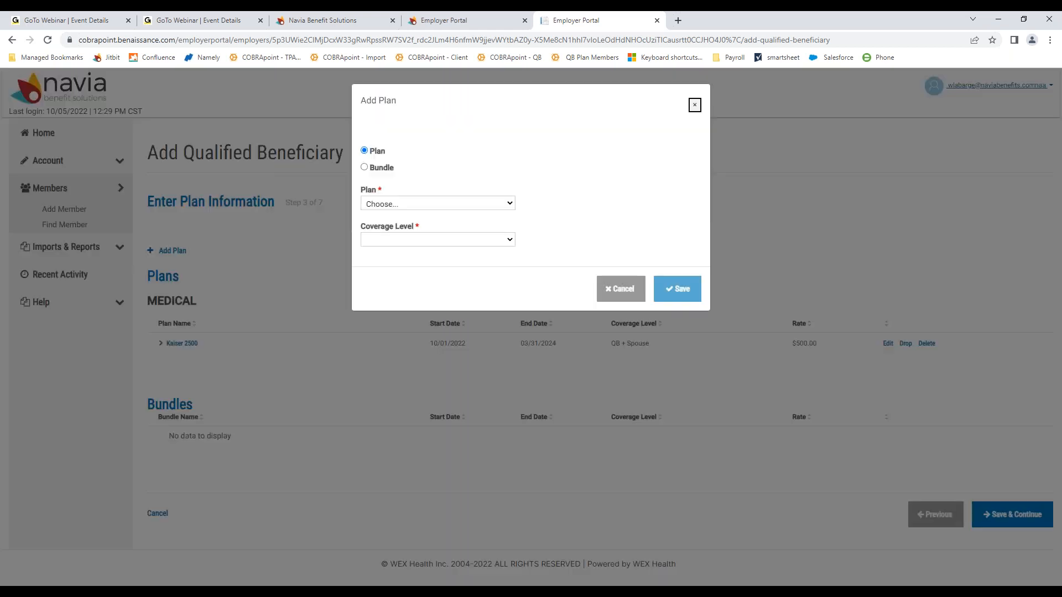
{"action": "left_click", "coordinate": [417, 203]}
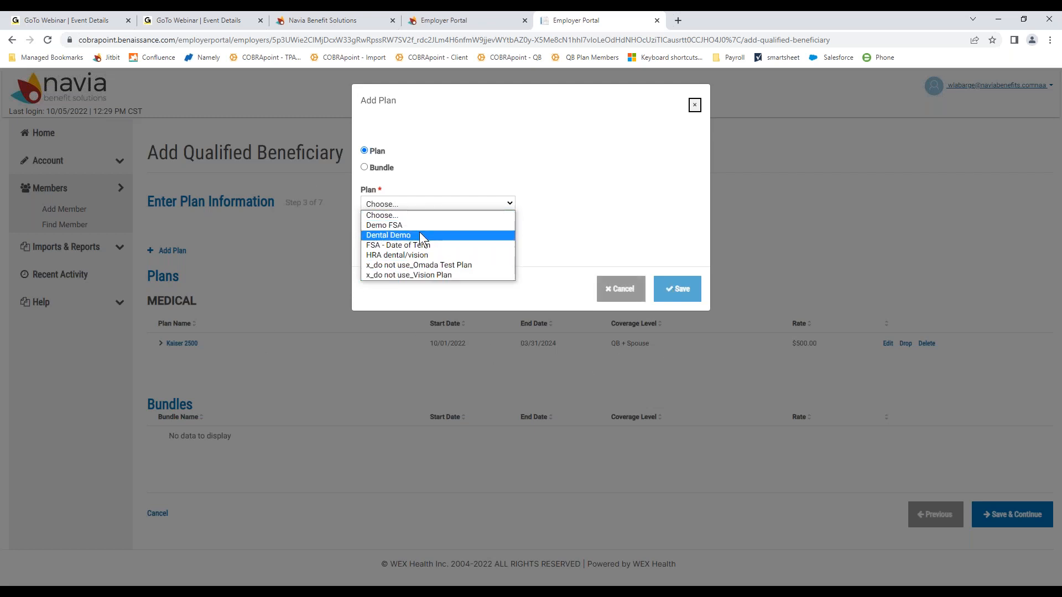
{"action": "left_click", "coordinate": [621, 292]}
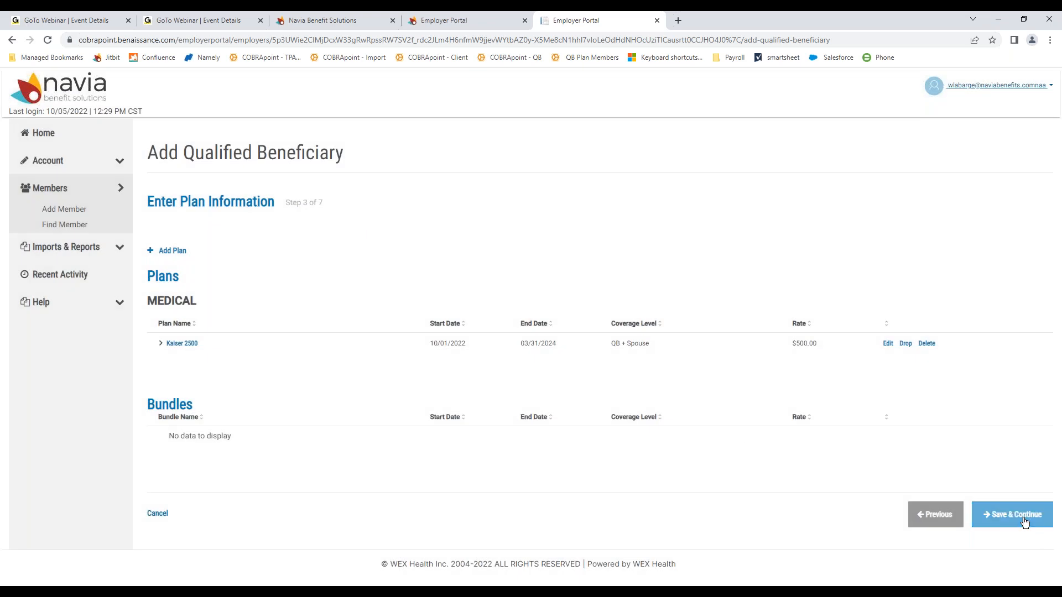
{"action": "left_click", "coordinate": [1025, 522]}
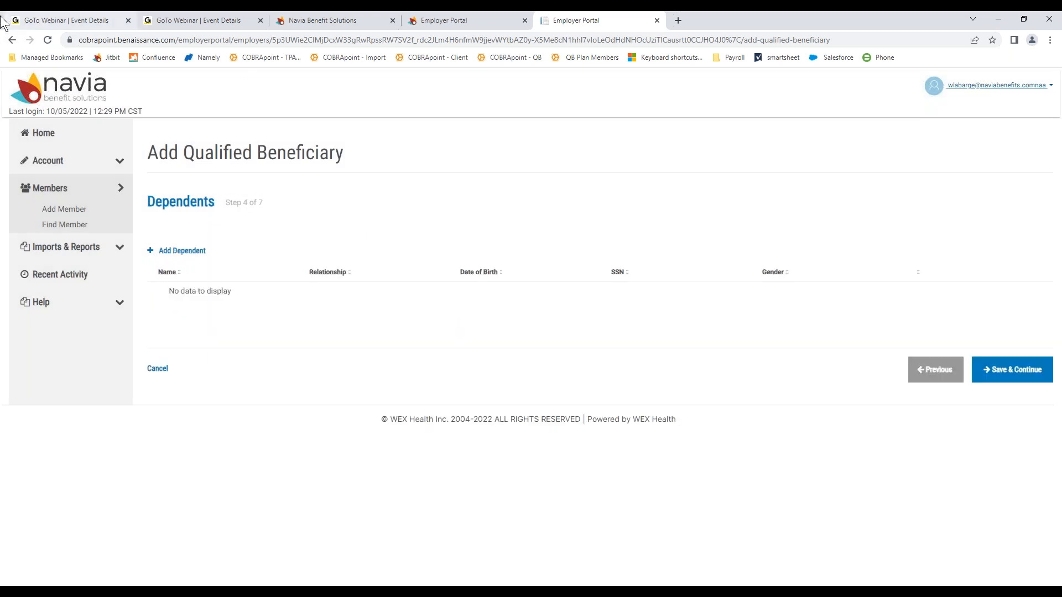
Step: Start a Dependent Child dependent and enter the child's first and last name
{"action": "left_click", "coordinate": [178, 253]}
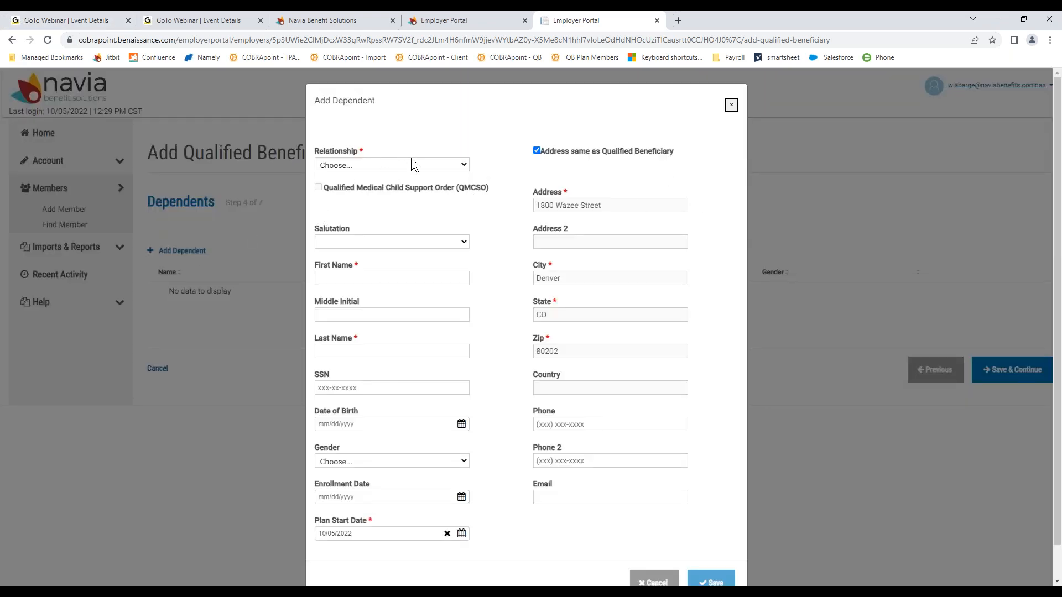
{"action": "left_click", "coordinate": [413, 168]}
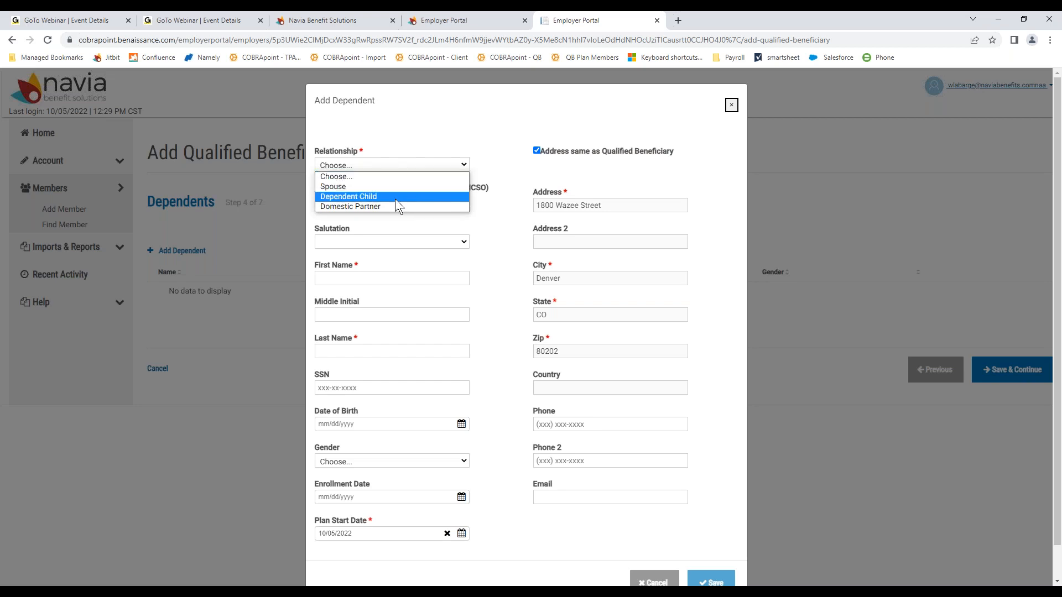
{"action": "left_click", "coordinate": [395, 196]}
{"action": "left_click", "coordinate": [400, 278]}
{"action": "type", "text": "Je"}
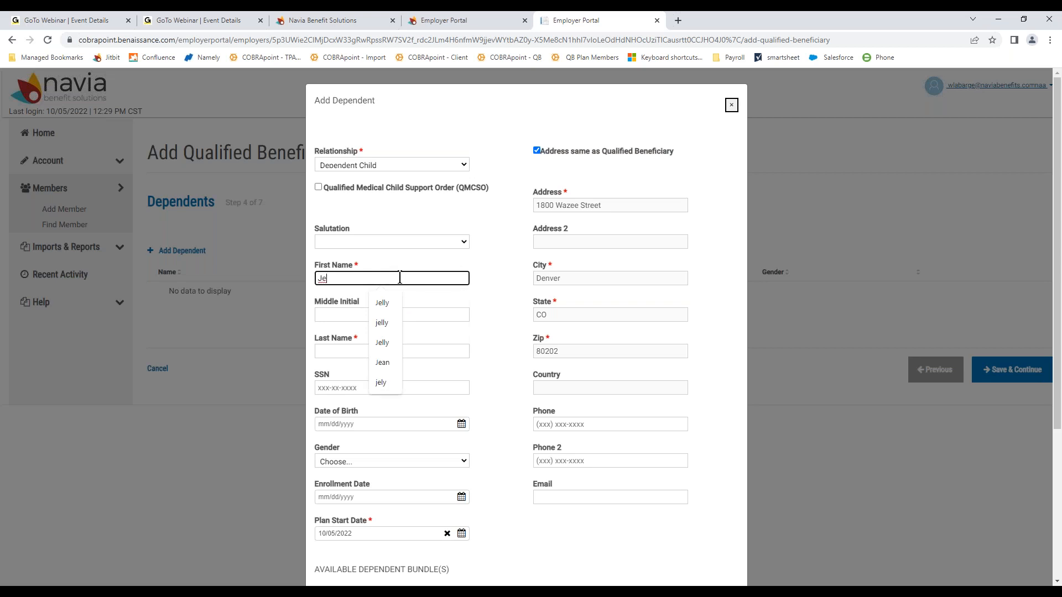
{"action": "left_click", "coordinate": [387, 304]}
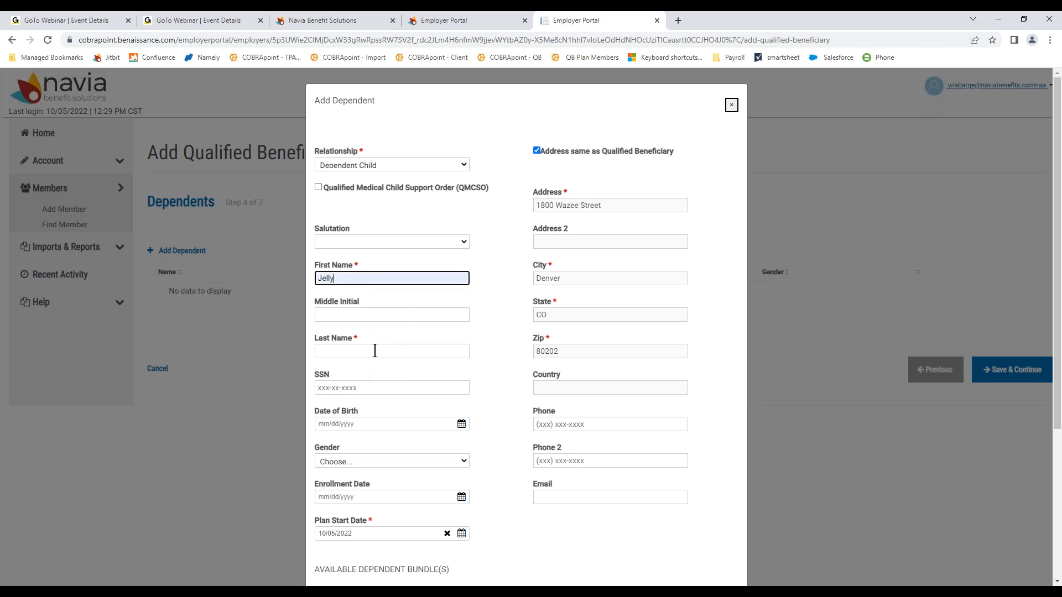
{"action": "left_click", "coordinate": [376, 351]}
{"action": "type", "text": "Bean"}
Step: Enter the child's SSN, 01/01/2020 birth date and Female gender, then review the form
{"action": "key", "text": "Tab"}
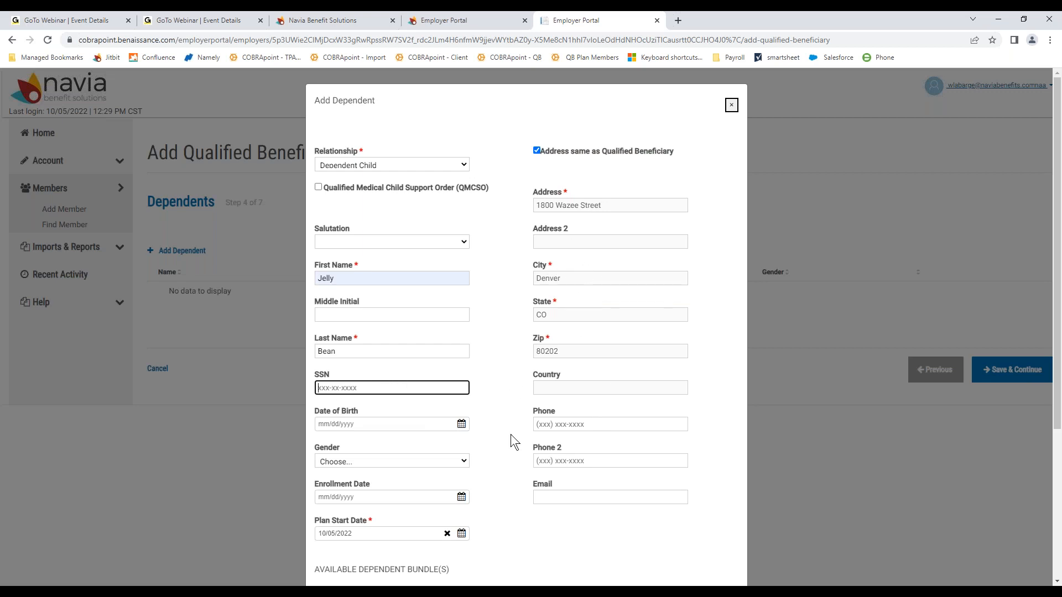
{"action": "type", "text": "111-11-1111"}
{"action": "key", "text": "Tab"}
{"action": "type", "text": "01/01/2020"}
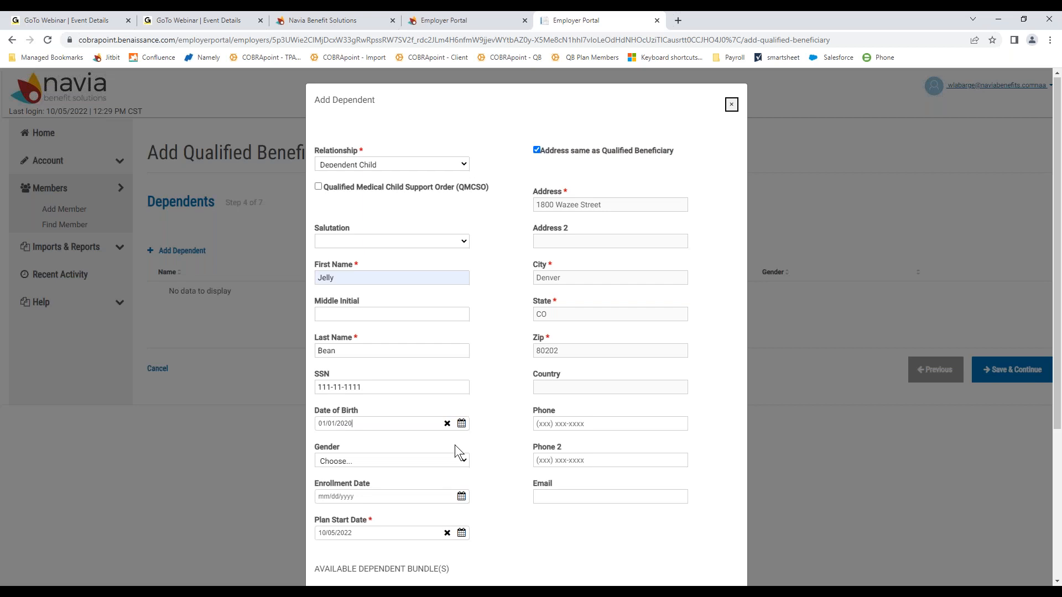
{"action": "scroll", "coordinate": [454, 444], "scroll_direction": "down", "scroll_amount": 1}
{"action": "left_click", "coordinate": [462, 407]}
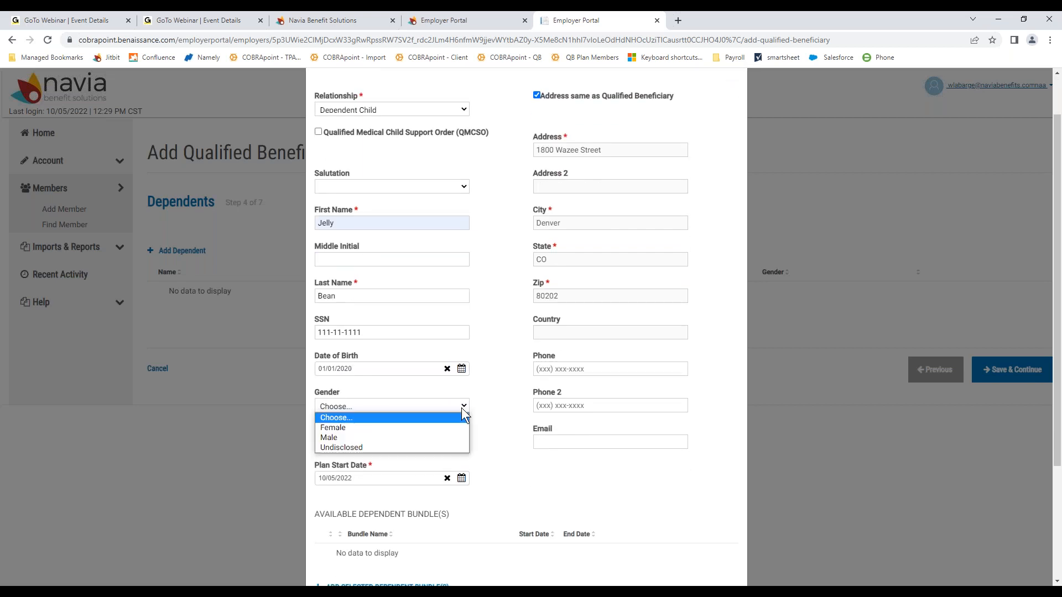
{"action": "left_click", "coordinate": [390, 427]}
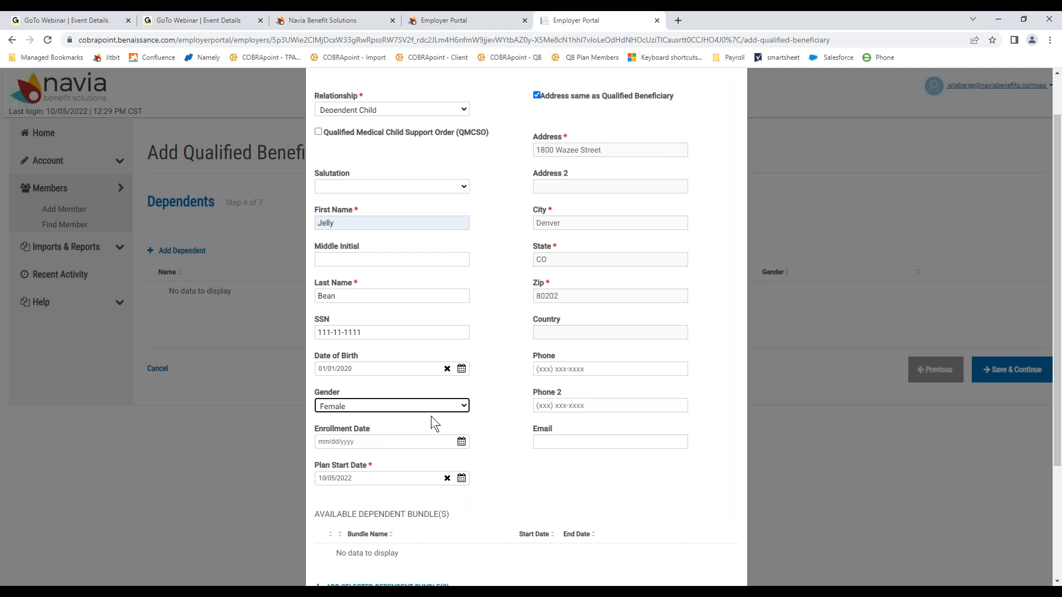
{"action": "scroll", "coordinate": [368, 394], "scroll_direction": "down", "scroll_amount": 2}
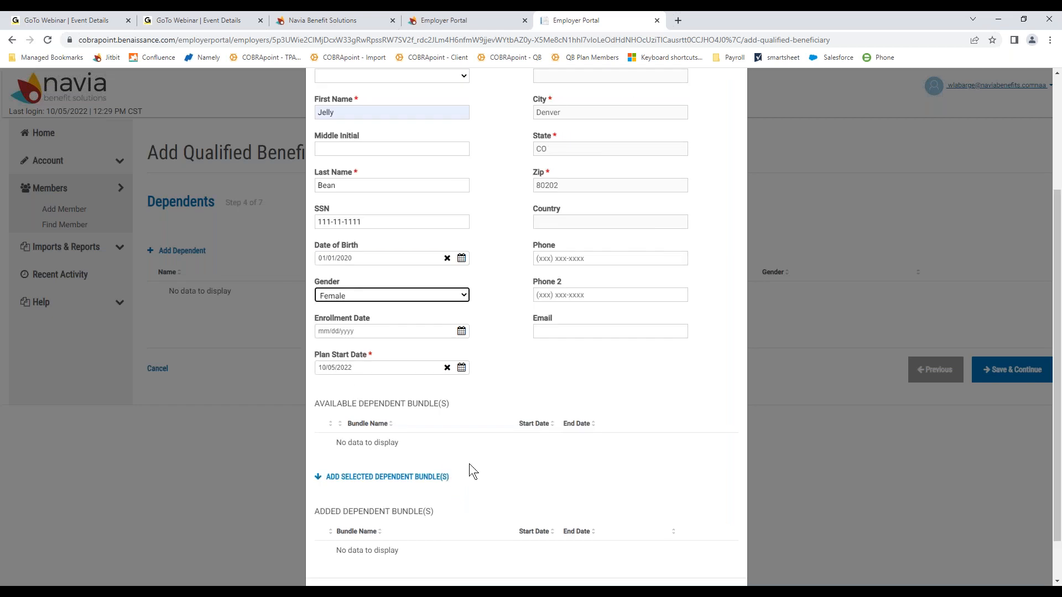
{"action": "scroll", "coordinate": [467, 463], "scroll_direction": "down", "scroll_amount": 1}
{"action": "scroll", "coordinate": [455, 416], "scroll_direction": "up", "scroll_amount": 3}
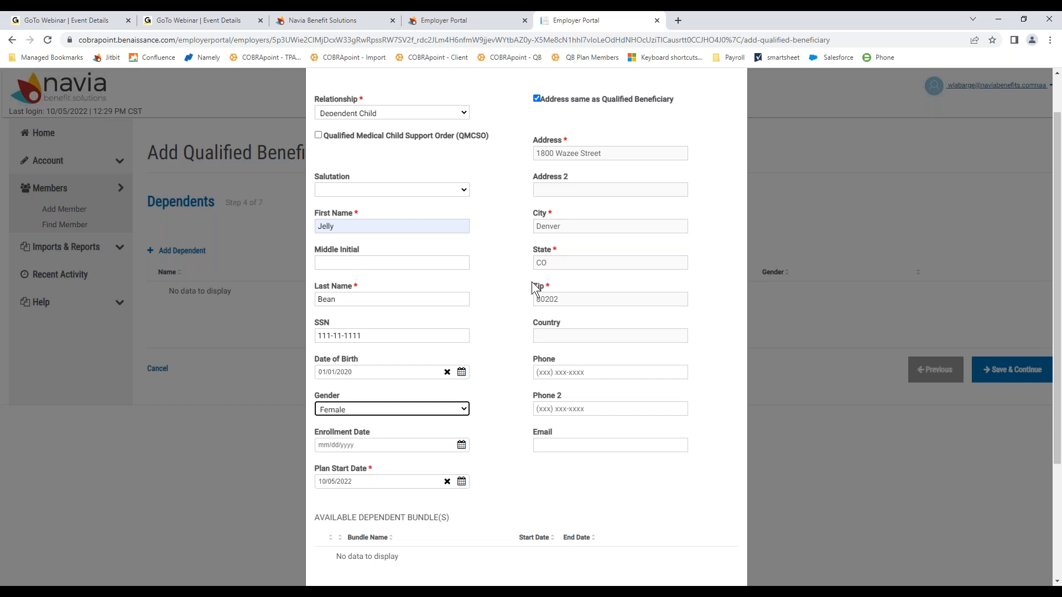
{"action": "scroll", "coordinate": [532, 286], "scroll_direction": "down", "scroll_amount": 3}
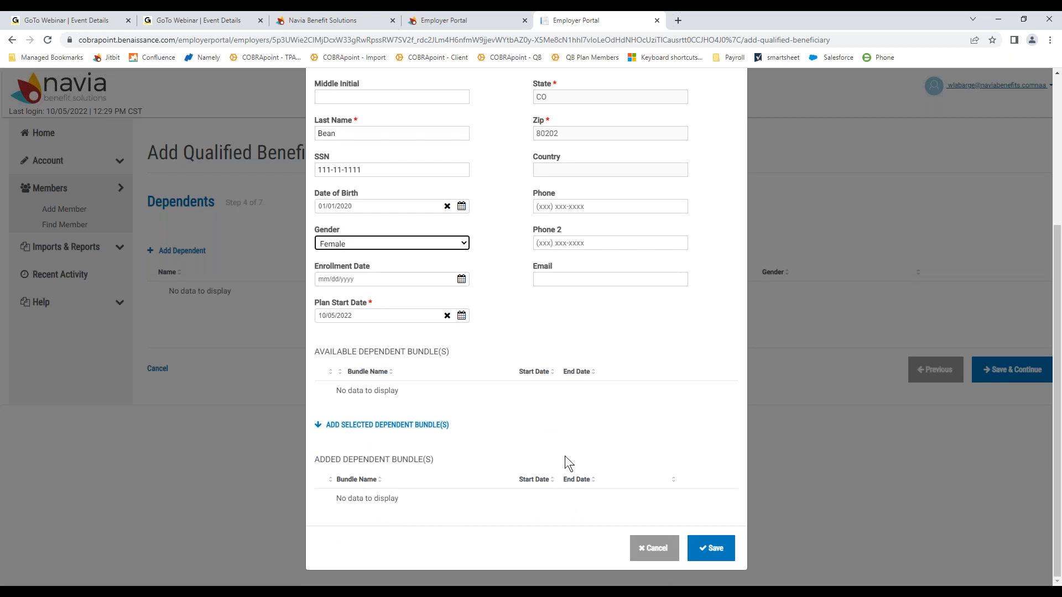
{"action": "scroll", "coordinate": [565, 456], "scroll_direction": "up", "scroll_amount": 4}
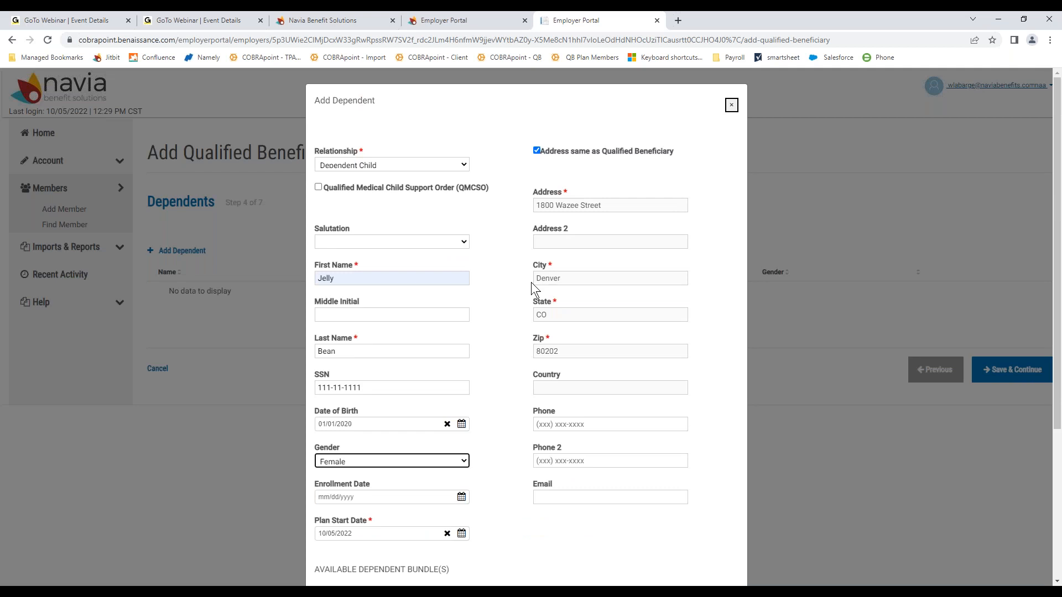
{"action": "scroll", "coordinate": [649, 522], "scroll_direction": "down", "scroll_amount": 4}
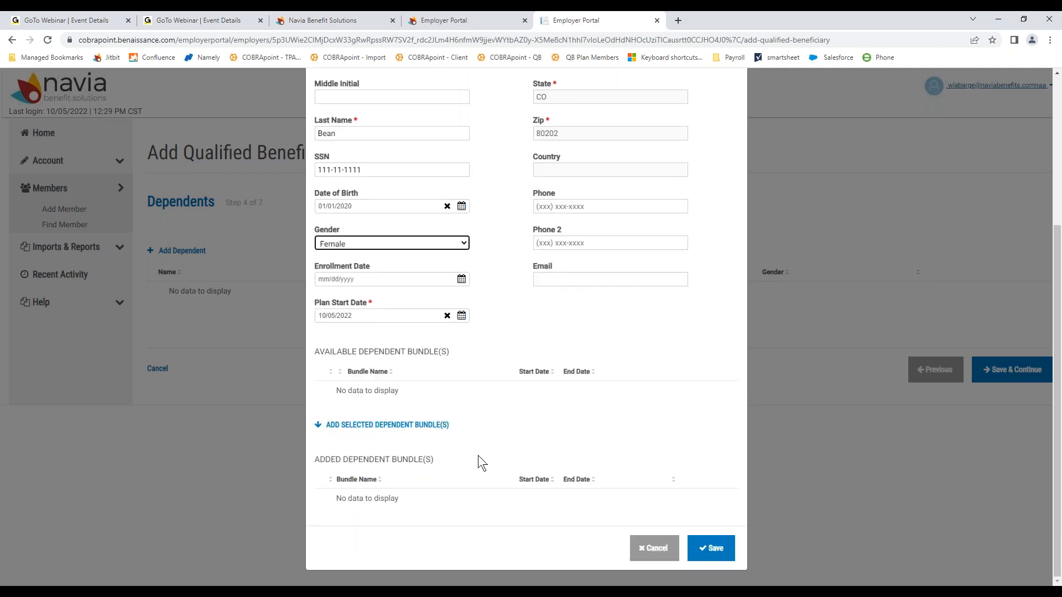
{"action": "scroll", "coordinate": [477, 456], "scroll_direction": "up", "scroll_amount": 4}
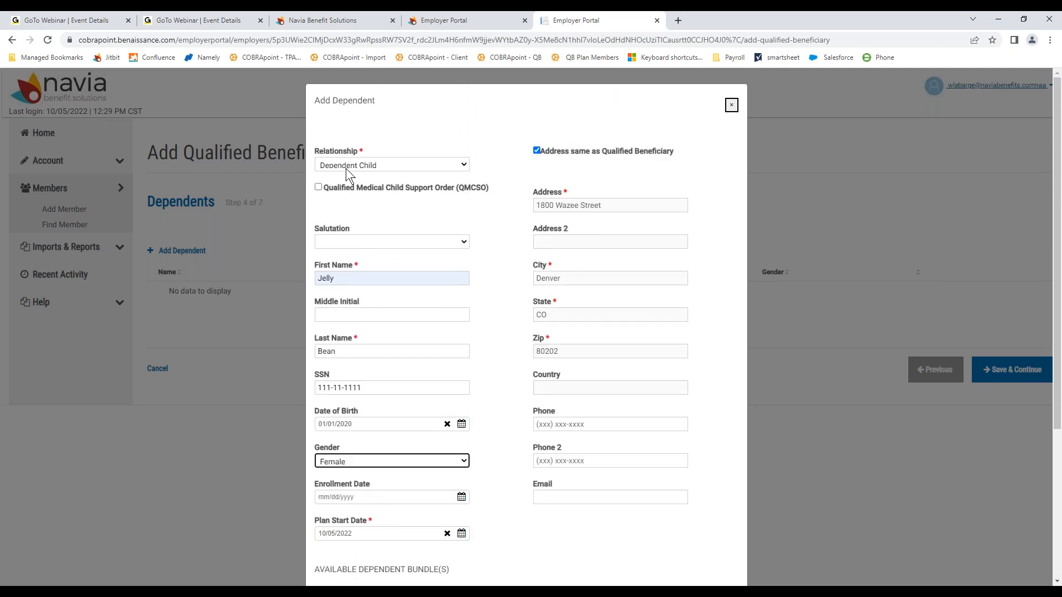
{"action": "left_click", "coordinate": [346, 168]}
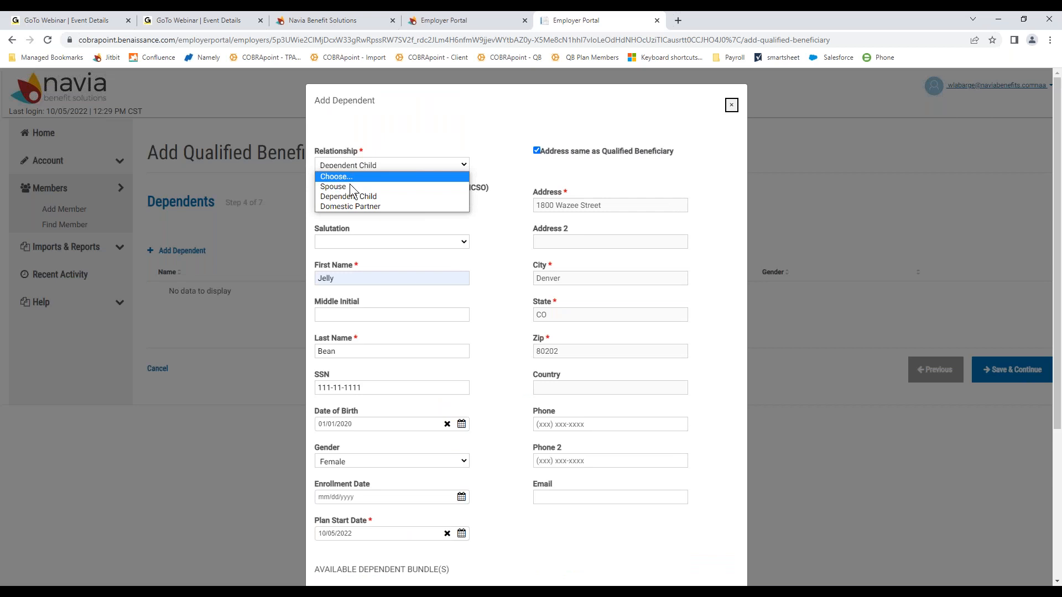
{"action": "left_click", "coordinate": [352, 189]}
{"action": "scroll", "coordinate": [476, 253], "scroll_direction": "down", "scroll_amount": 5}
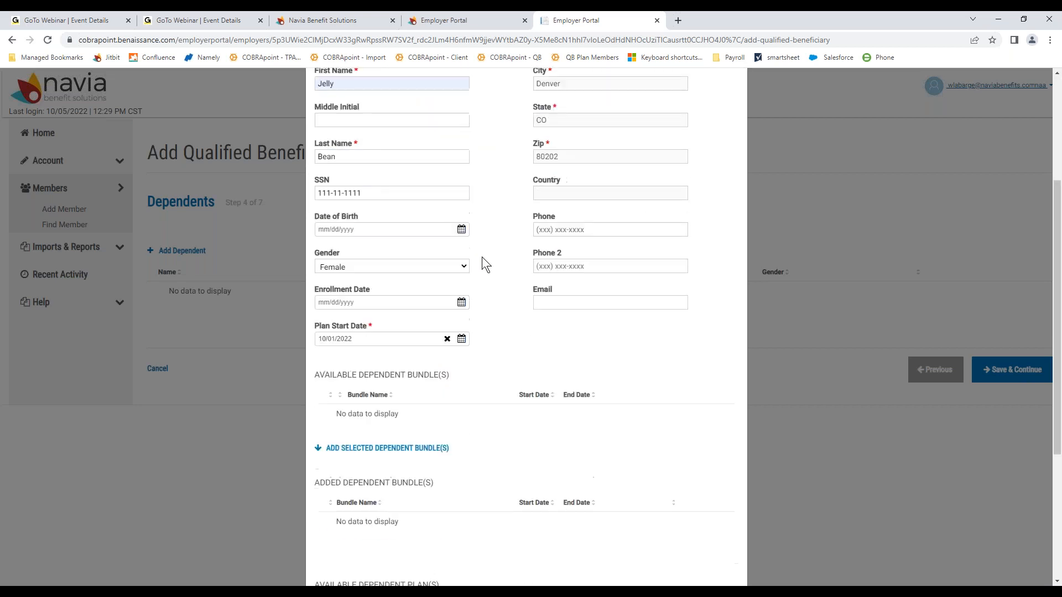
{"action": "scroll", "coordinate": [426, 393], "scroll_direction": "down", "scroll_amount": 2}
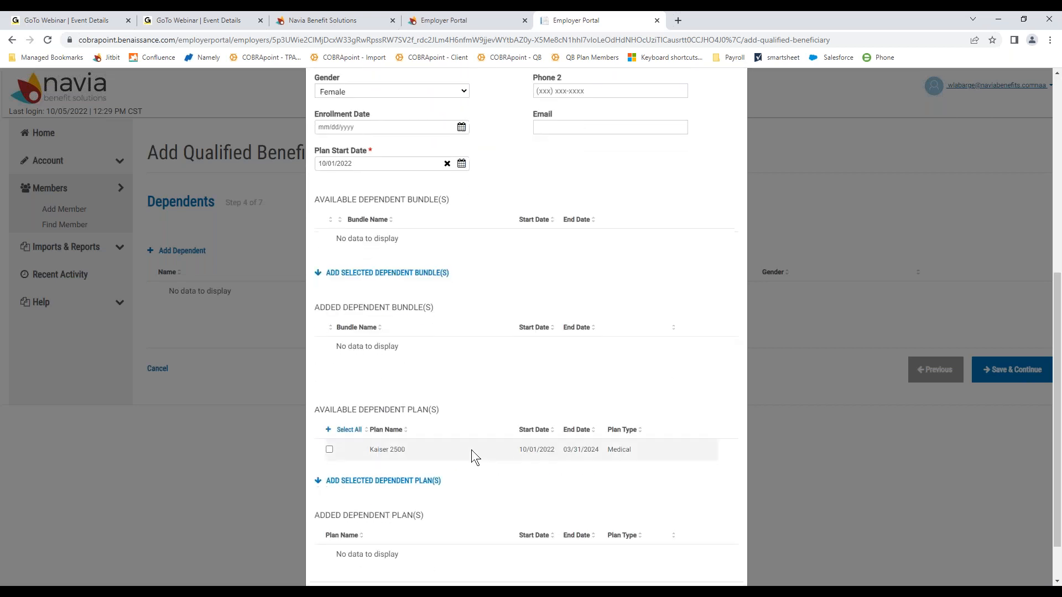
{"action": "scroll", "coordinate": [444, 350], "scroll_direction": "up", "scroll_amount": 3}
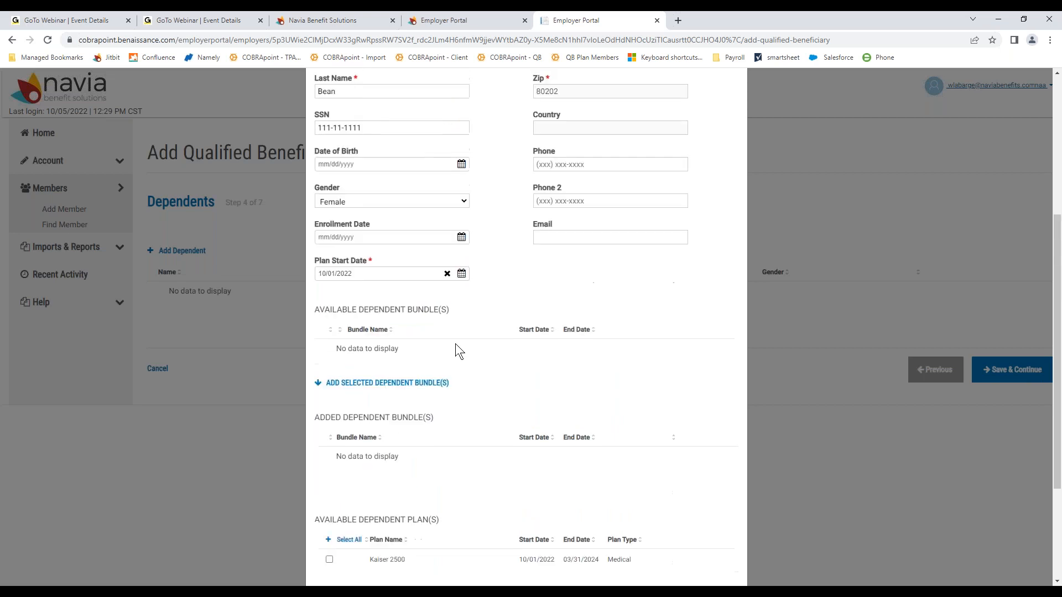
{"action": "scroll", "coordinate": [456, 344], "scroll_direction": "up", "scroll_amount": 2}
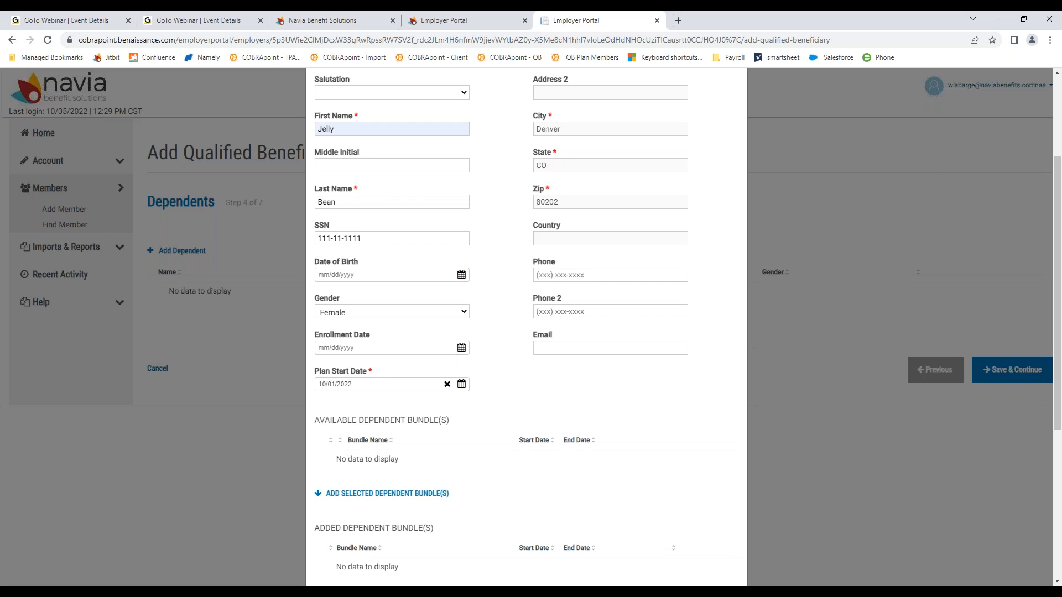
{"action": "scroll", "coordinate": [633, 401], "scroll_direction": "down", "scroll_amount": 4}
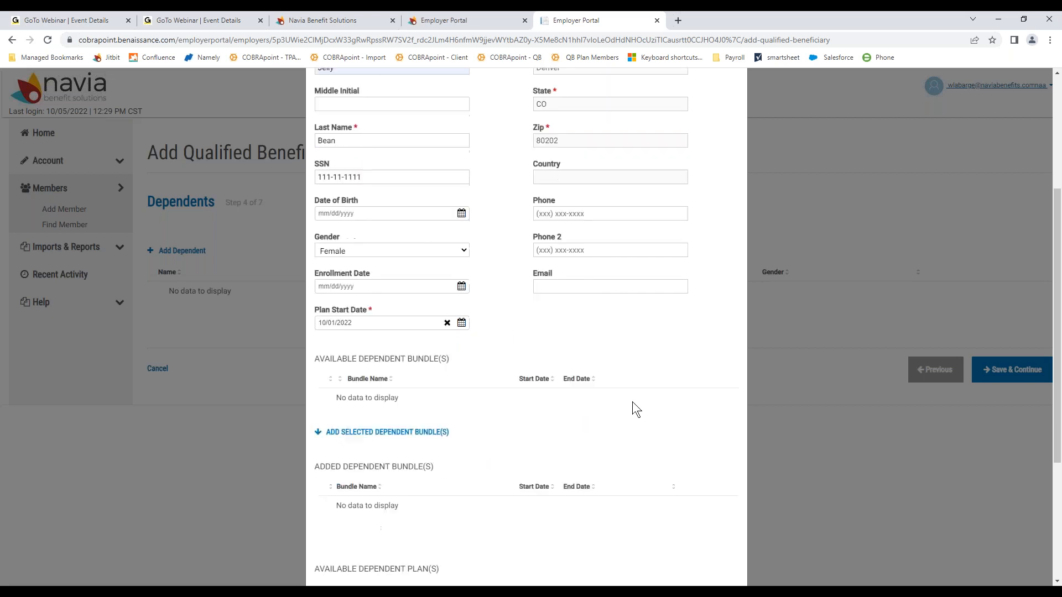
{"action": "scroll", "coordinate": [631, 406], "scroll_direction": "down", "scroll_amount": 2}
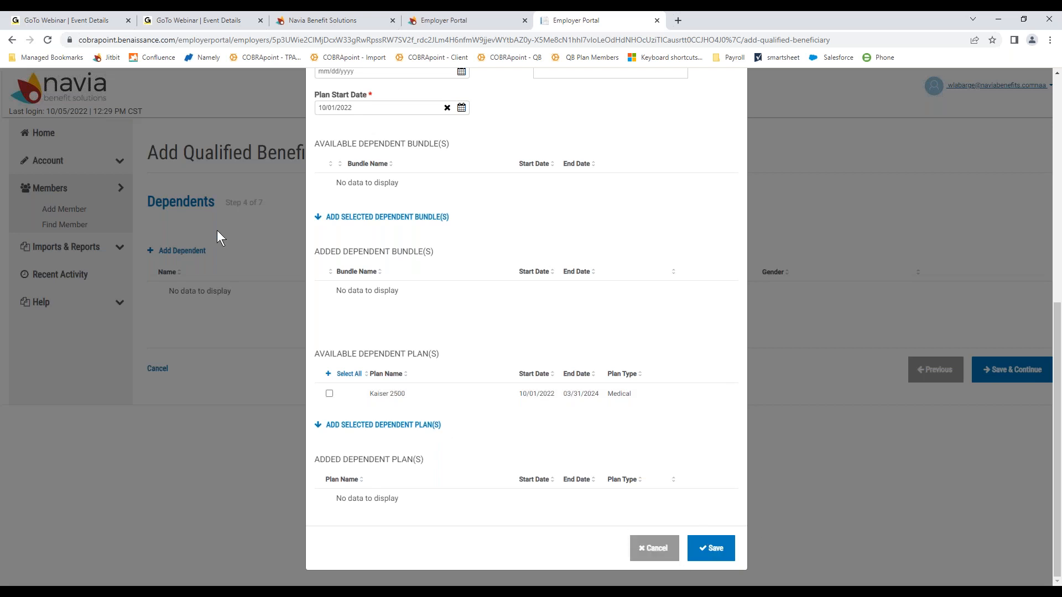
{"action": "scroll", "coordinate": [369, 239], "scroll_direction": "up", "scroll_amount": 7}
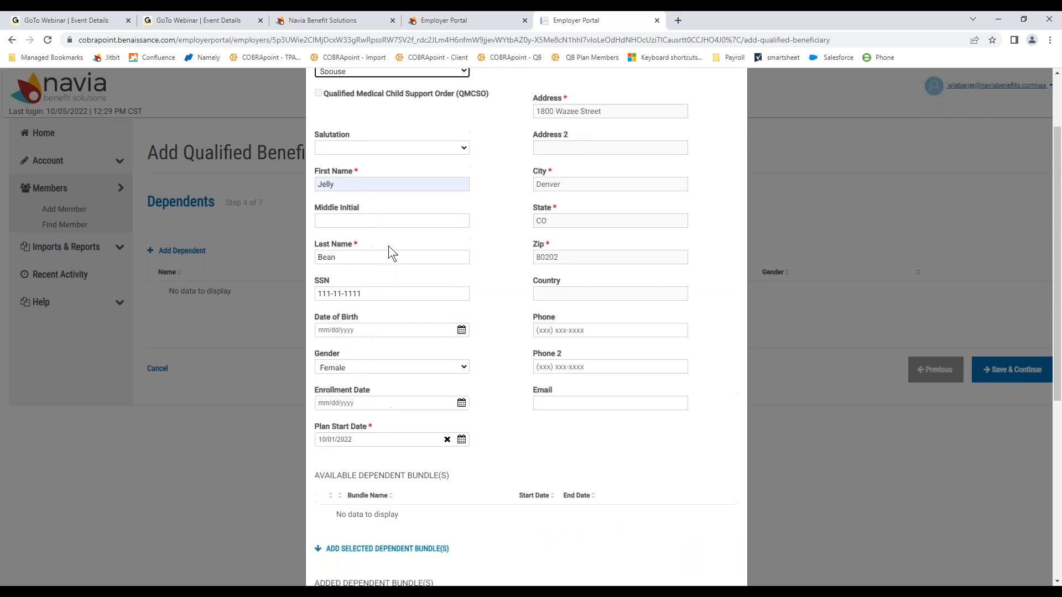
{"action": "scroll", "coordinate": [357, 185], "scroll_direction": "up", "scroll_amount": 2}
{"action": "scroll", "coordinate": [394, 201], "scroll_direction": "down", "scroll_amount": 2}
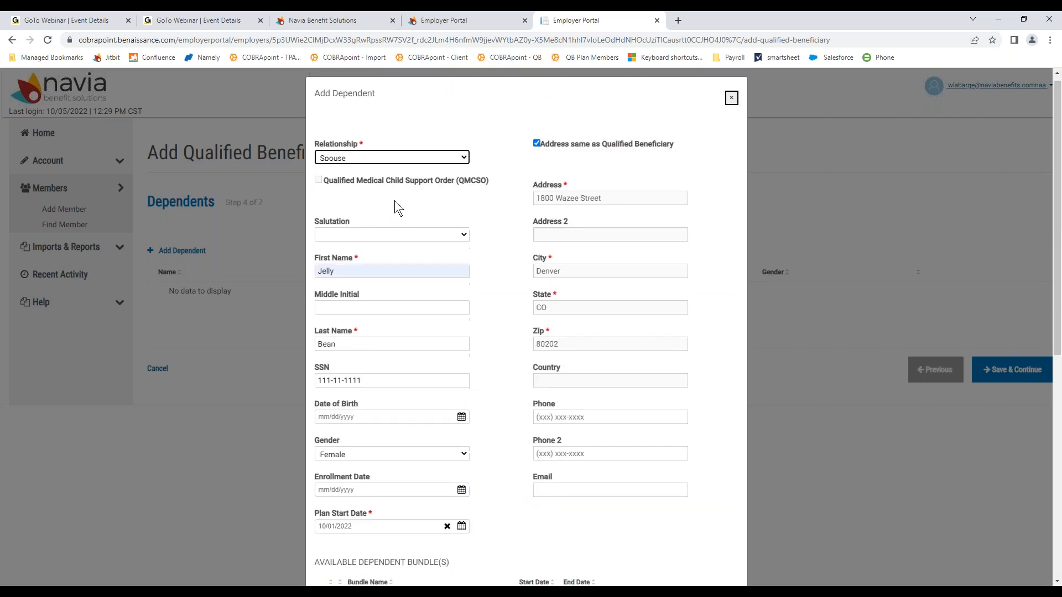
{"action": "scroll", "coordinate": [394, 200], "scroll_direction": "down", "scroll_amount": 6}
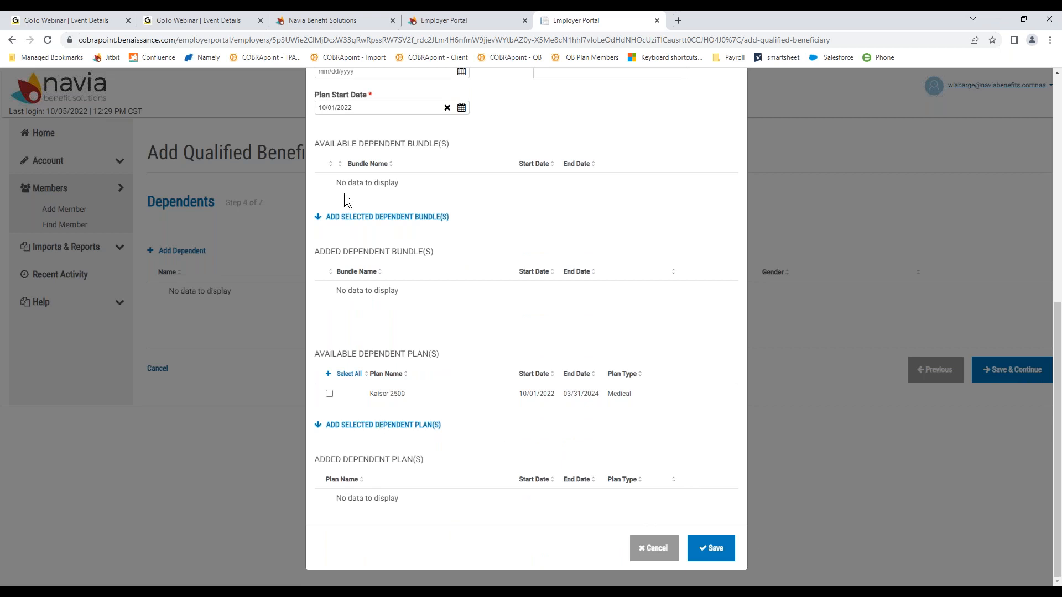
Step: Attach the Kaiser 2500 medical plan to the spouse dependent and save it
{"action": "left_click", "coordinate": [711, 547]}
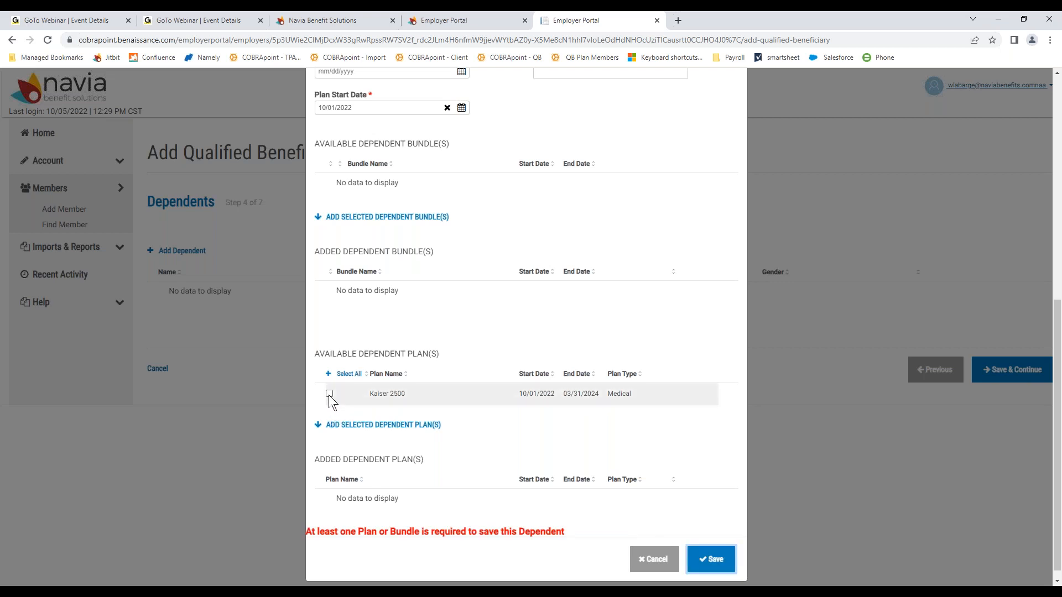
{"action": "left_click", "coordinate": [329, 393]}
{"action": "left_click", "coordinate": [710, 558]}
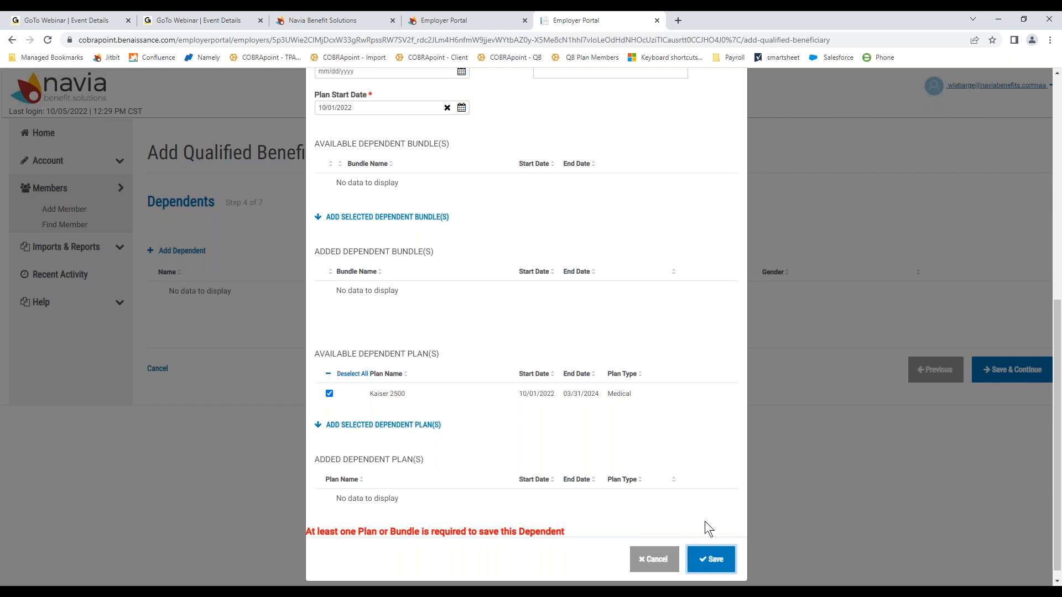
{"action": "left_click", "coordinate": [365, 426]}
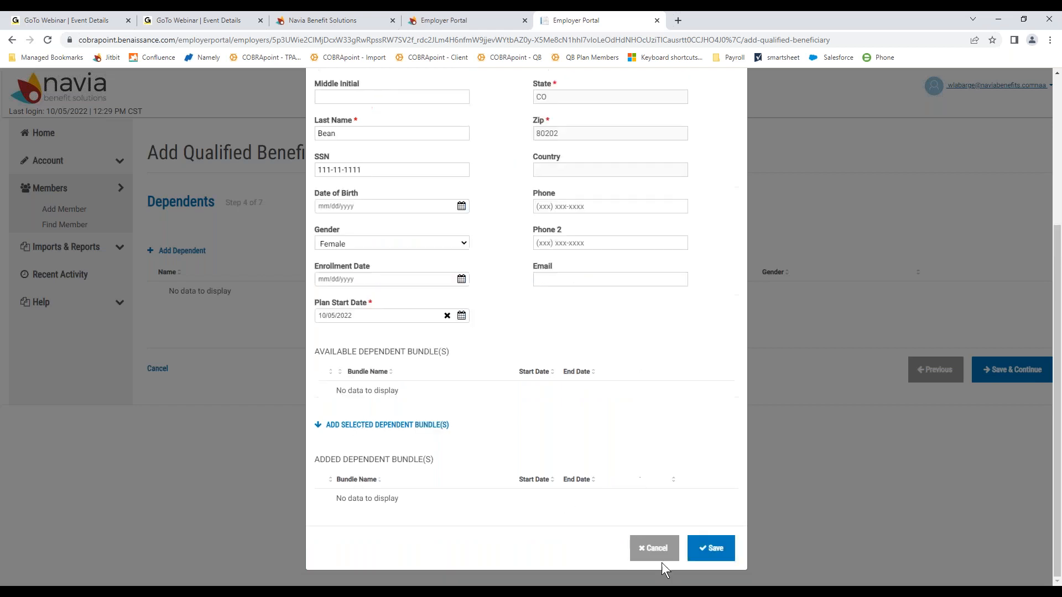
{"action": "left_click", "coordinate": [706, 558]}
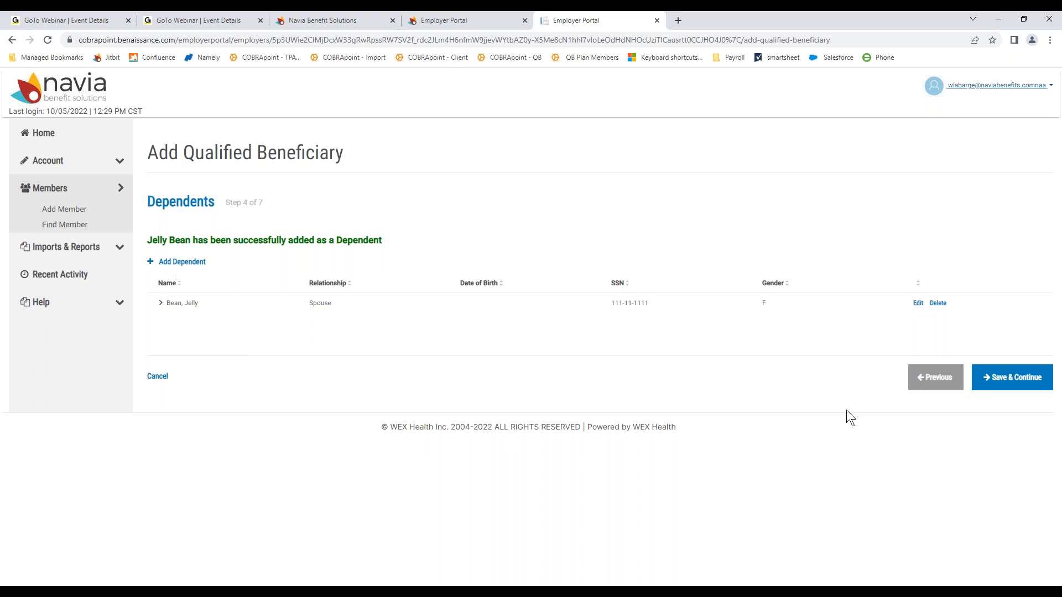
Step: Continue to step 5, Subsidies, and start an Add Subsidy Schedule form
{"action": "left_click", "coordinate": [1008, 378]}
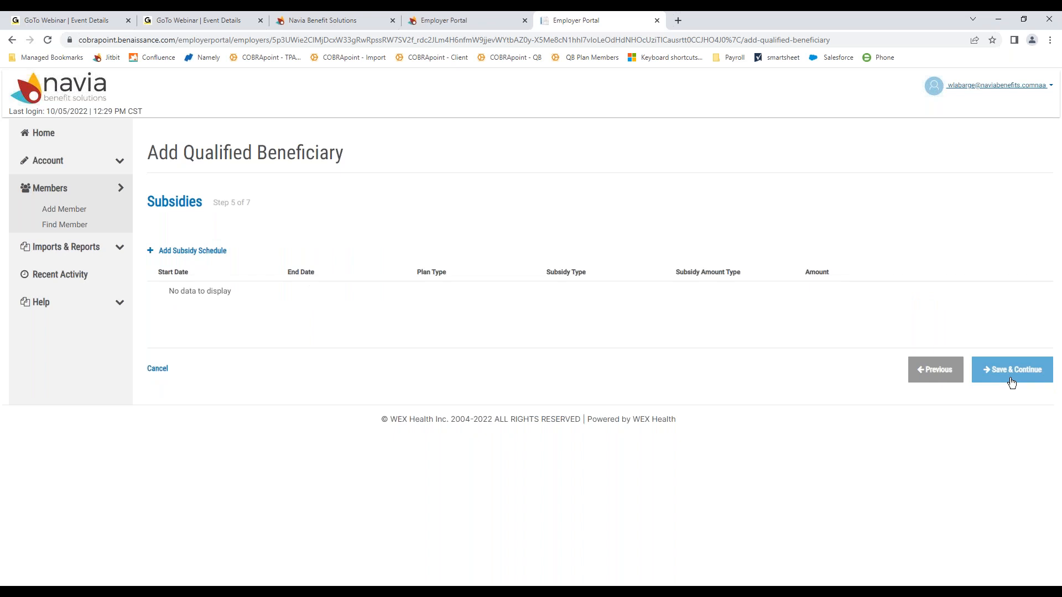
{"action": "left_click", "coordinate": [167, 255]}
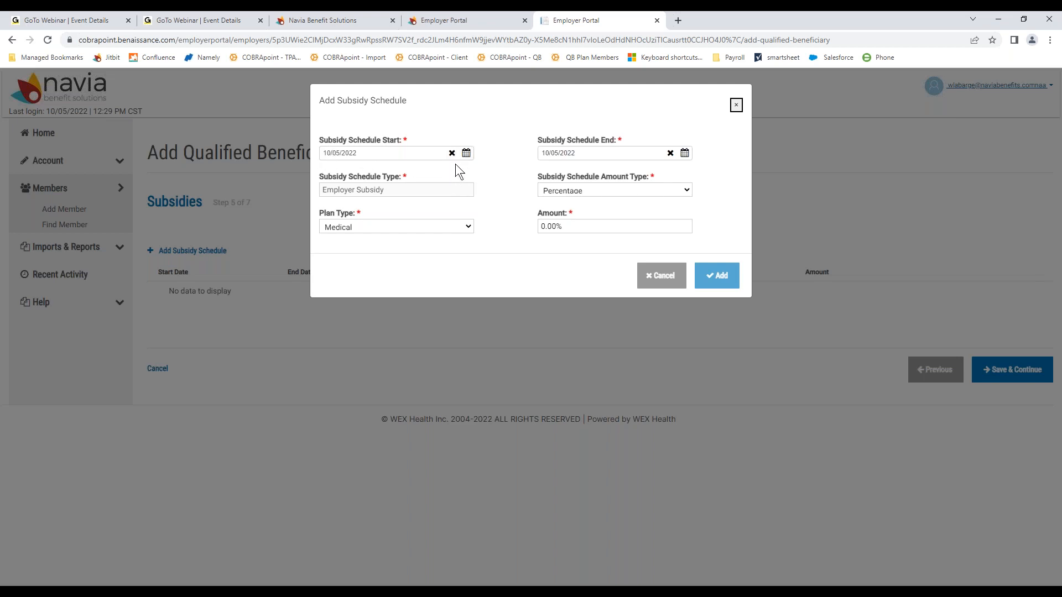
Step: Set the subsidy schedule to run from 10/01/2022 to 11/30/2022
{"action": "left_click", "coordinate": [466, 154]}
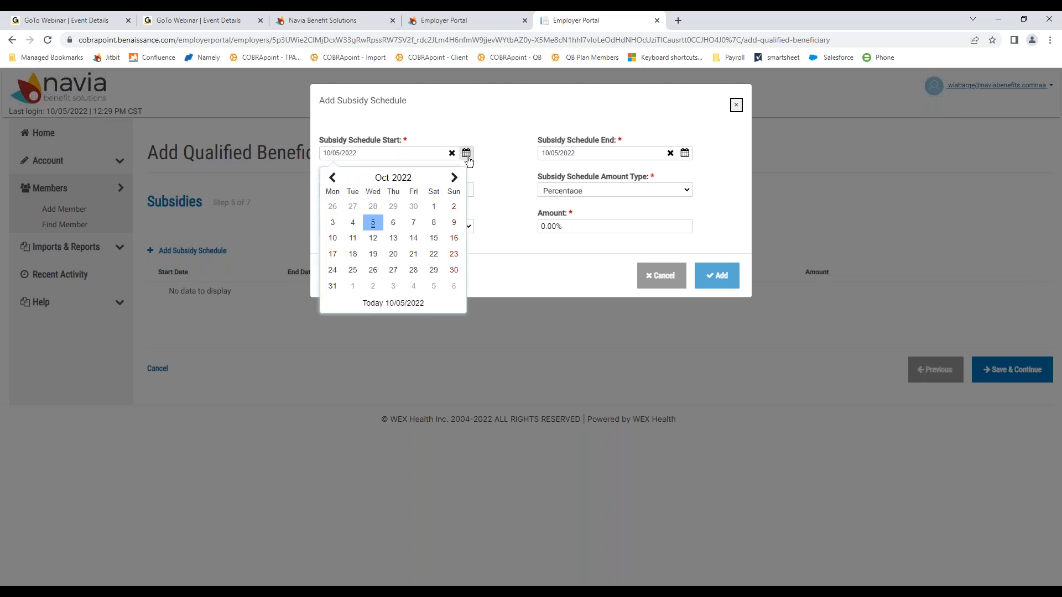
{"action": "left_click", "coordinate": [434, 208]}
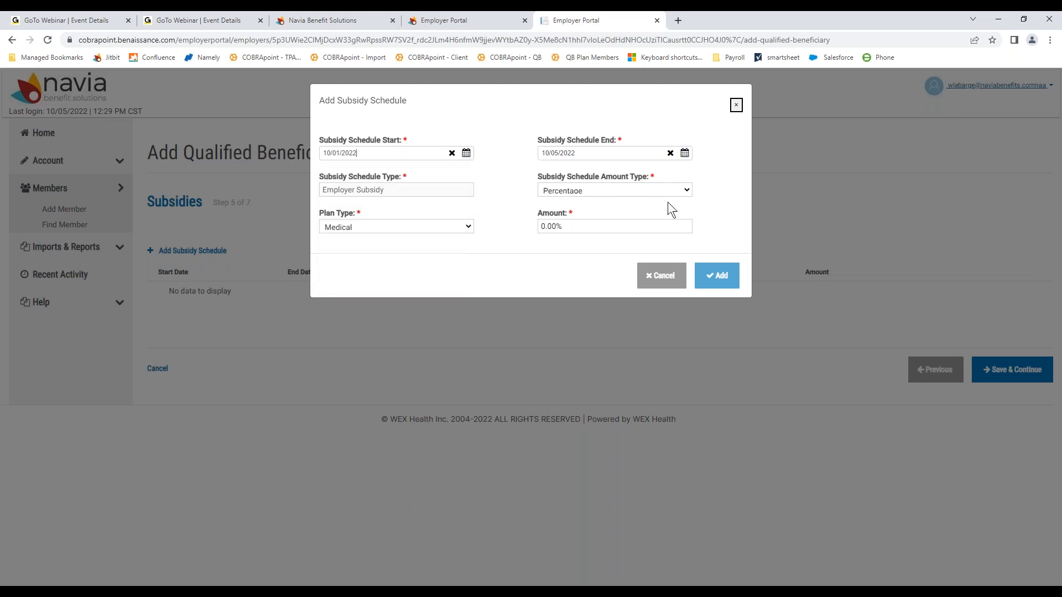
{"action": "left_click", "coordinate": [685, 153]}
{"action": "left_click", "coordinate": [673, 178]}
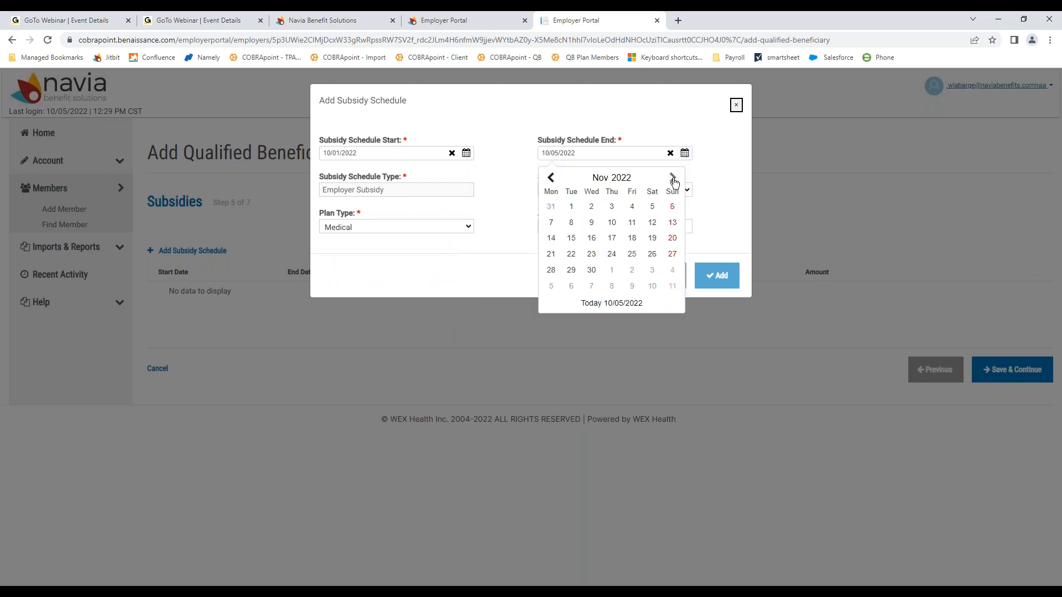
{"action": "left_click", "coordinate": [591, 270]}
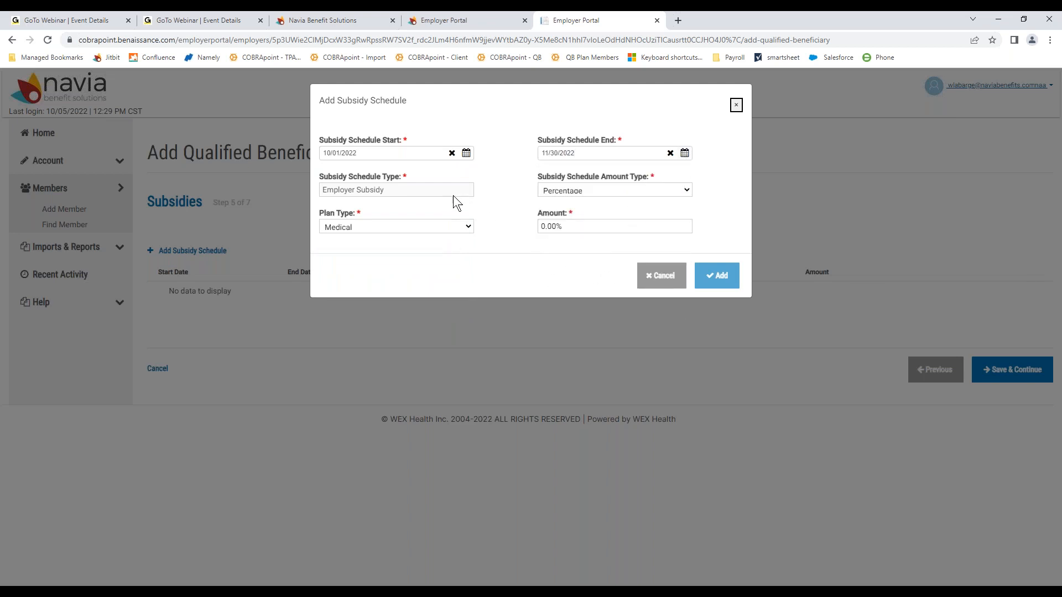
Step: Make it a Flat Amount subsidy of 100.0 and add the schedule
{"action": "left_click", "coordinate": [603, 194]}
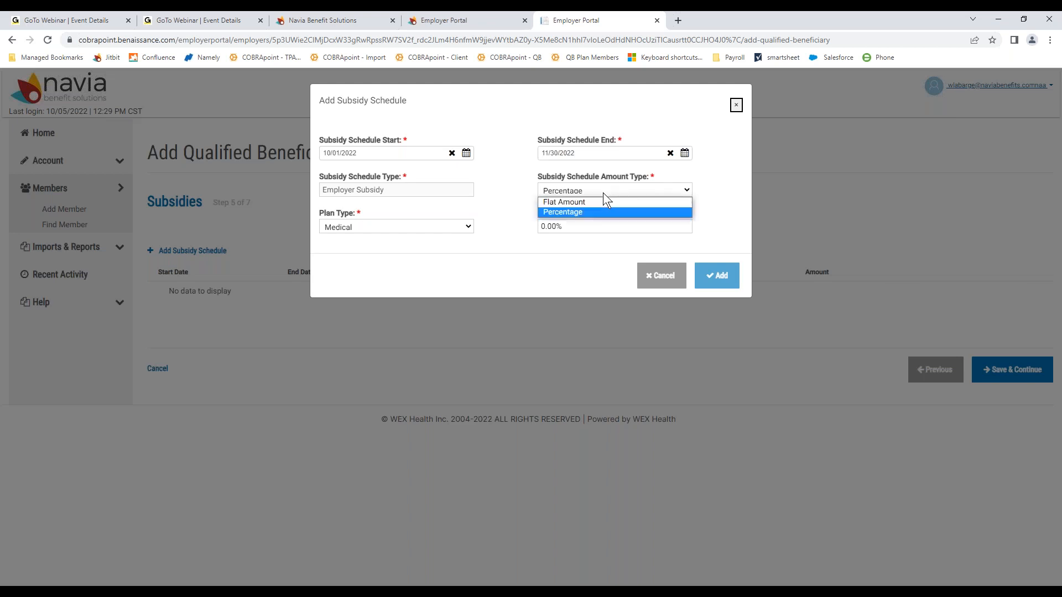
{"action": "left_click", "coordinate": [574, 201]}
{"action": "left_click", "coordinate": [560, 225]}
{"action": "type", "text": "100.0"}
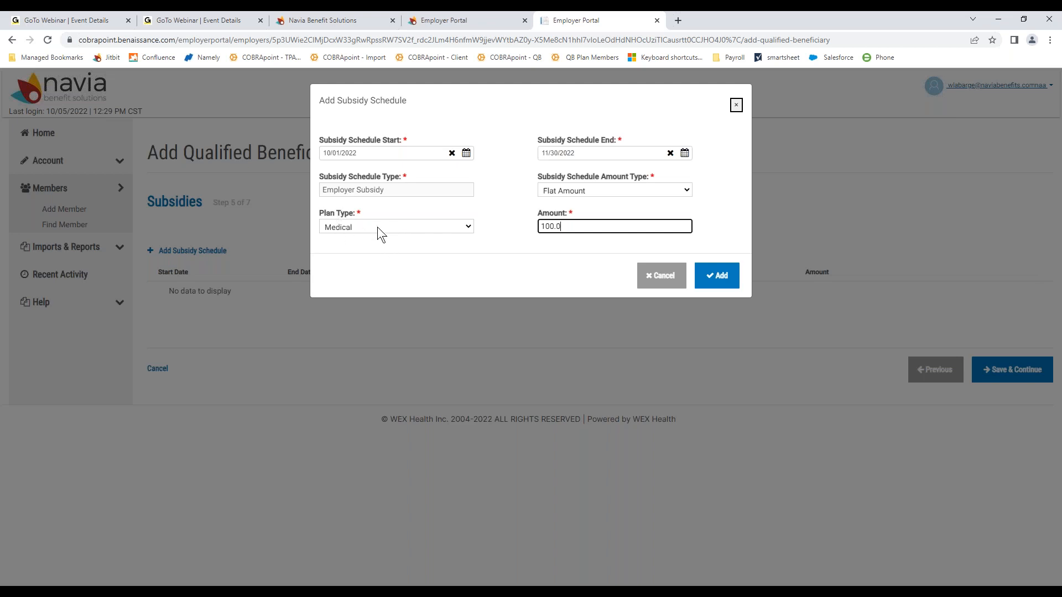
{"action": "left_click", "coordinate": [719, 276]}
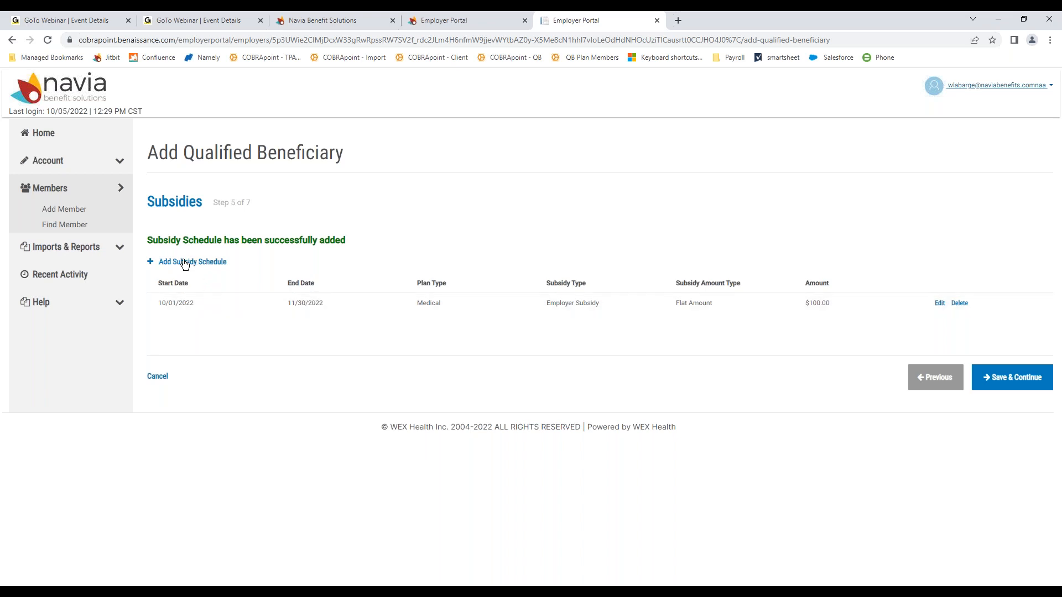
Step: Save subsidies and skip Letter Inserts with none chosen to reach Step 7, Letter Attachments
{"action": "left_click", "coordinate": [1031, 394]}
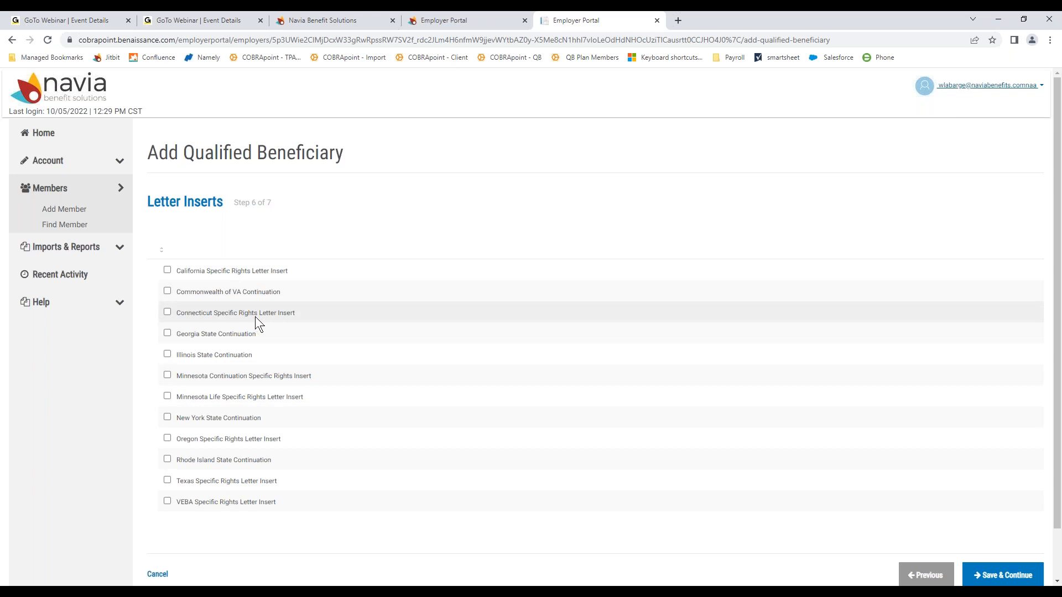
{"action": "scroll", "coordinate": [255, 322], "scroll_direction": "down", "scroll_amount": 1}
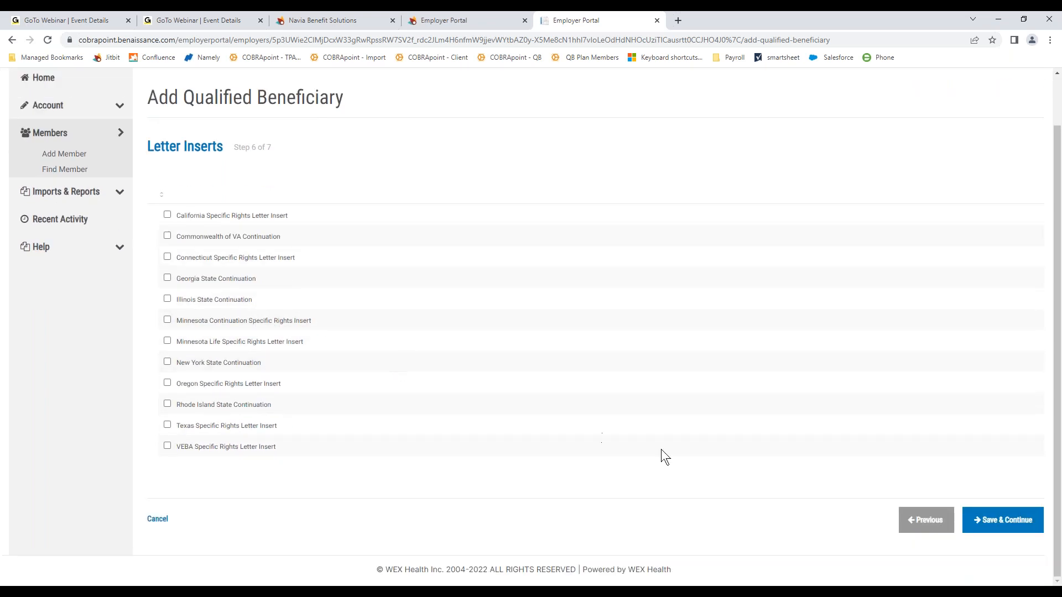
{"action": "left_click", "coordinate": [1010, 521]}
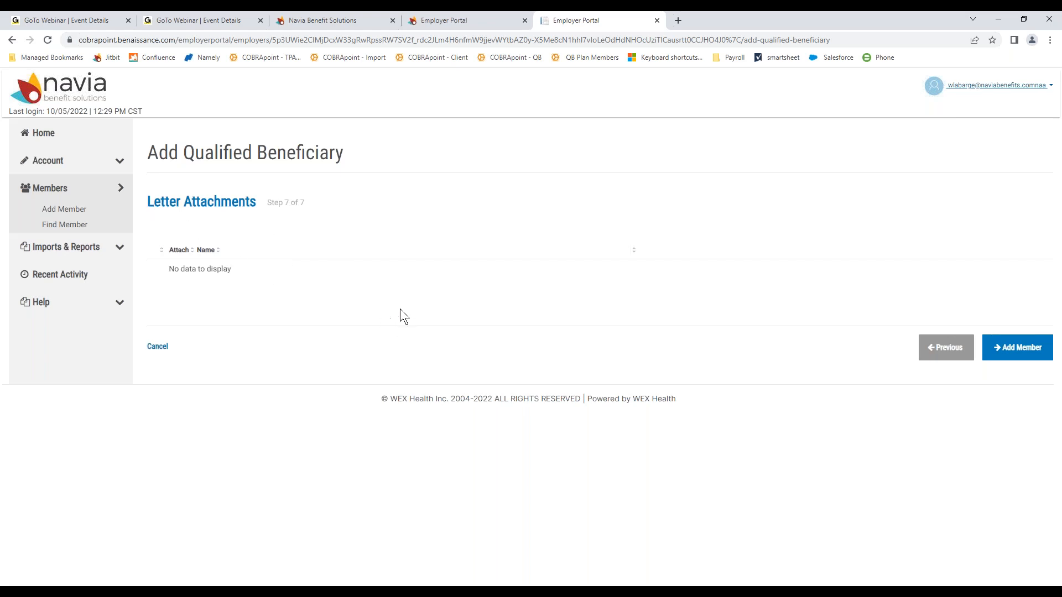
Step: Add the new qualified beneficiary as a member, then go to the Find Member page
{"action": "left_click", "coordinate": [1025, 357]}
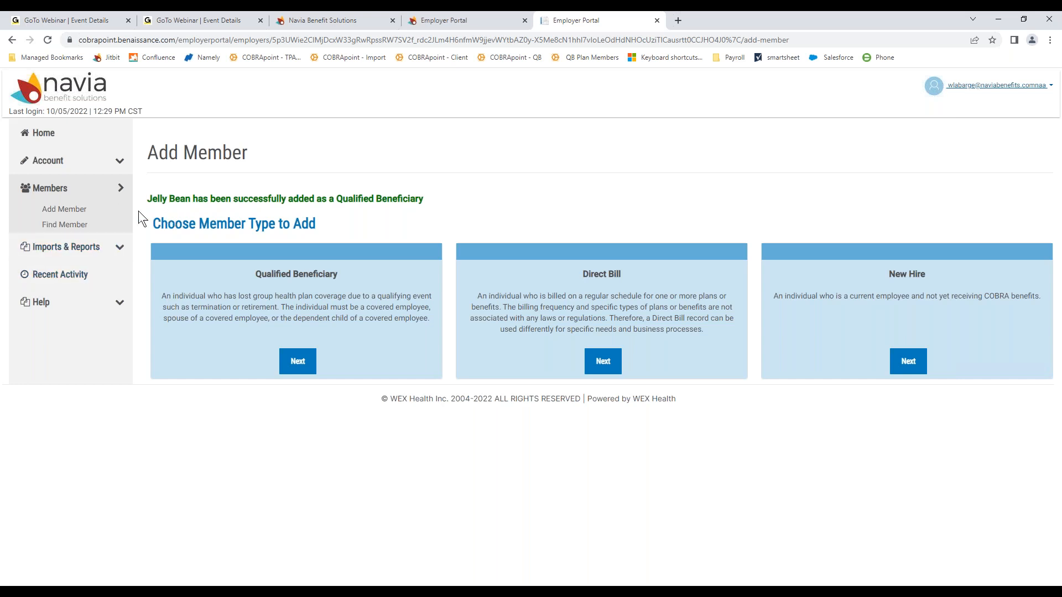
{"action": "left_click", "coordinate": [82, 225]}
Step: Search members by last name 'bean' and open the Direct Bill member's Profile
{"action": "left_click", "coordinate": [230, 220]}
{"action": "left_click", "coordinate": [418, 221]}
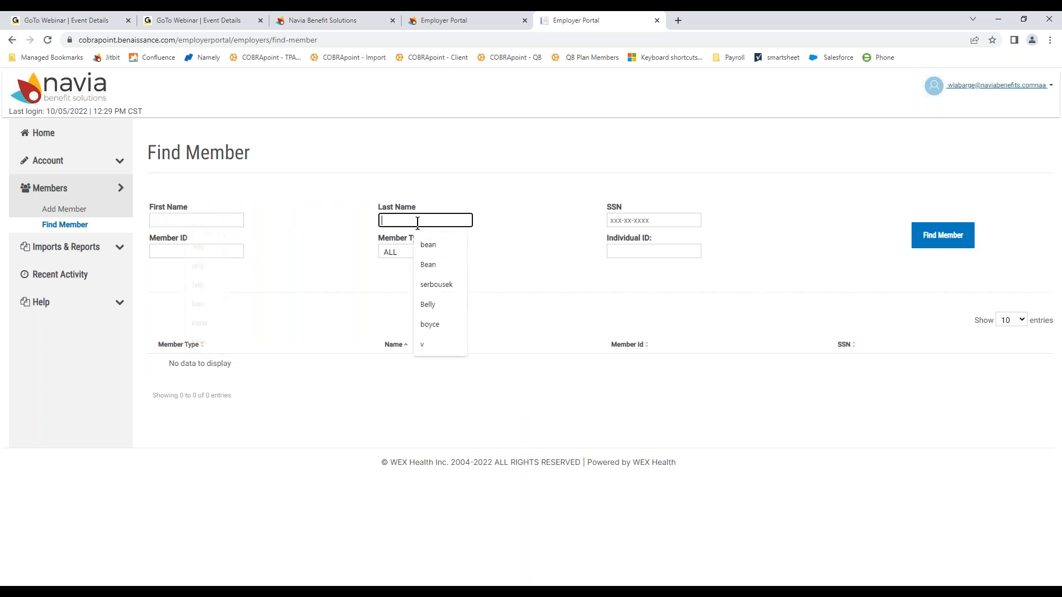
{"action": "type", "text": "bean"}
{"action": "key", "text": "Return"}
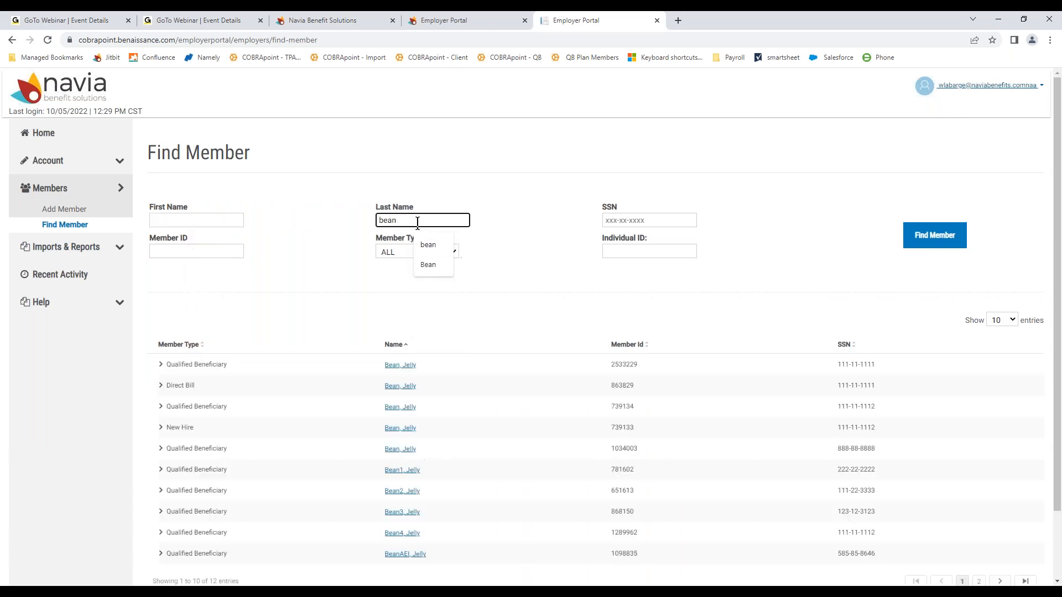
{"action": "scroll", "coordinate": [509, 409], "scroll_direction": "down", "scroll_amount": 1}
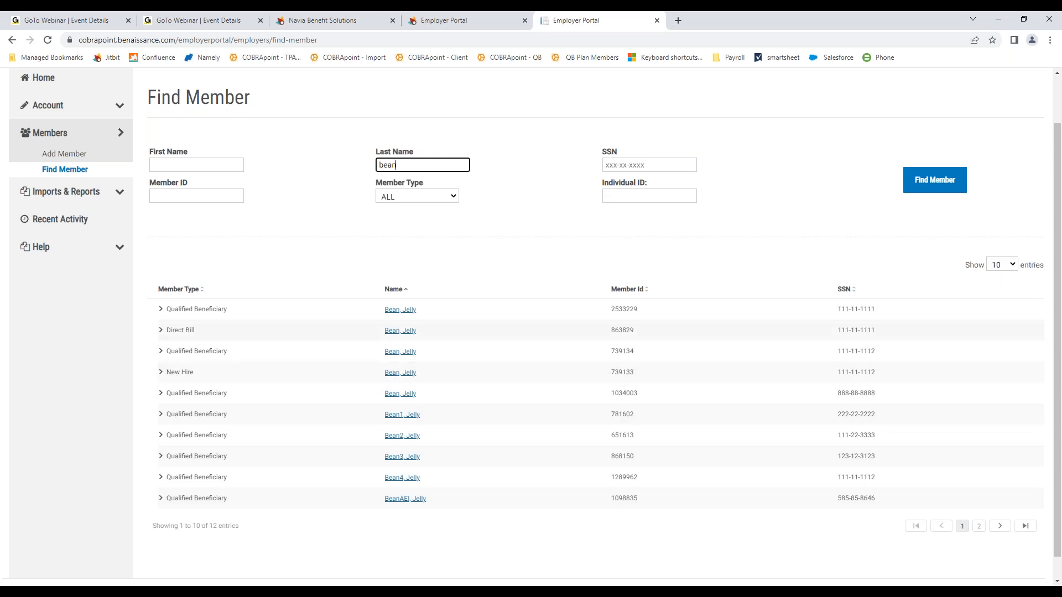
{"action": "left_click", "coordinate": [398, 333]}
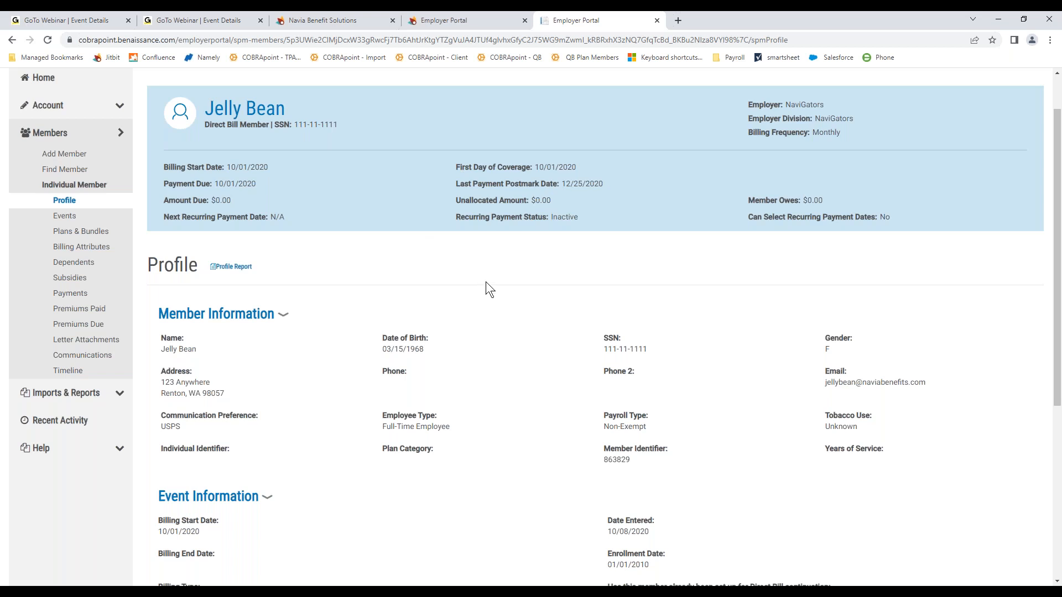
Step: Review the profile, then view the member's Dependents, Subsidies, Payments and Communications pages
{"action": "scroll", "coordinate": [497, 300], "scroll_direction": "down", "scroll_amount": 3}
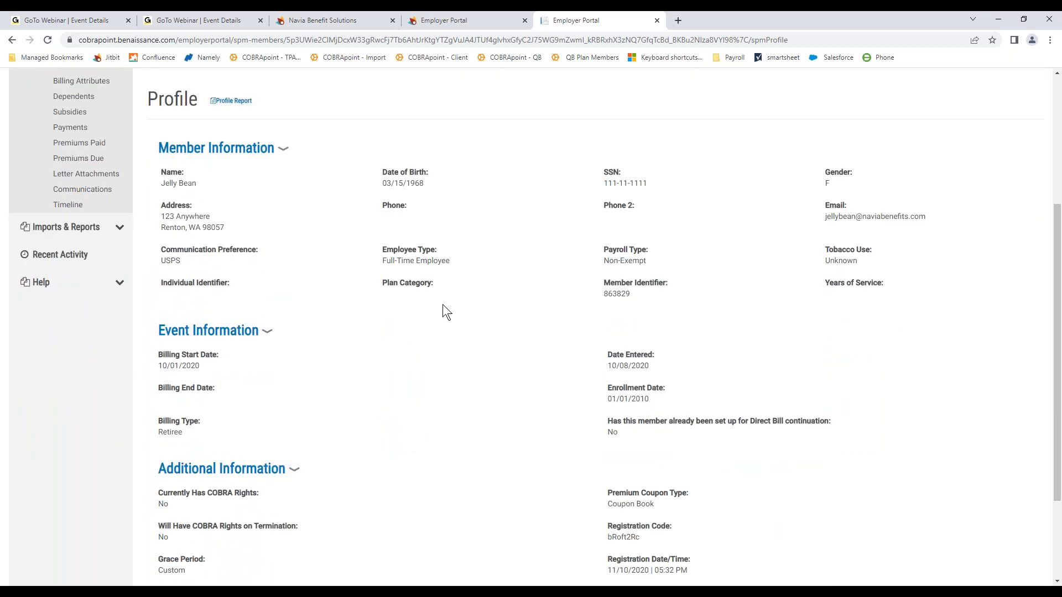
{"action": "scroll", "coordinate": [494, 300], "scroll_direction": "down", "scroll_amount": 3}
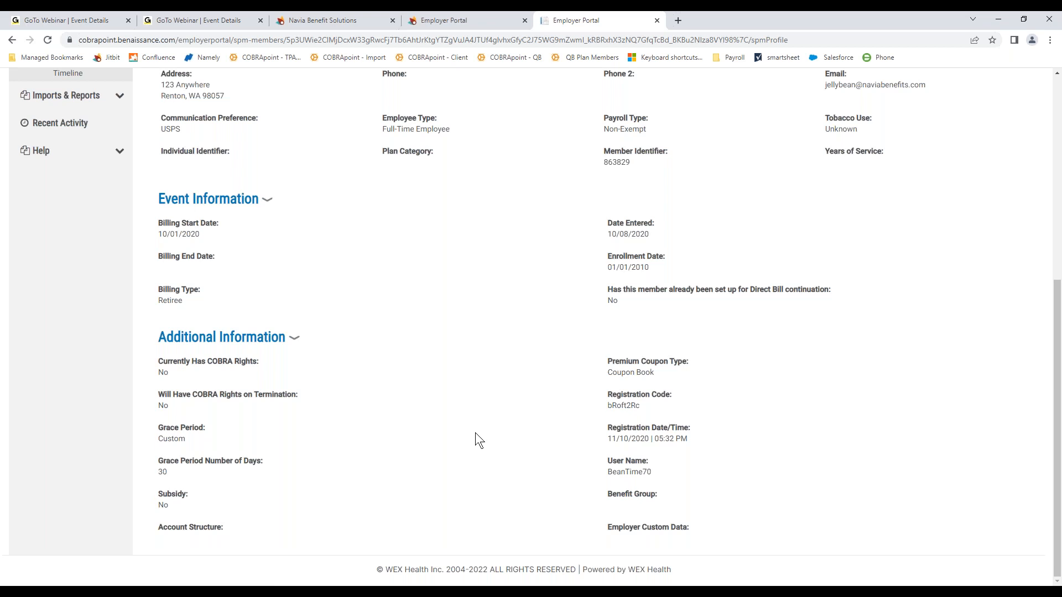
{"action": "scroll", "coordinate": [475, 433], "scroll_direction": "up", "scroll_amount": 3}
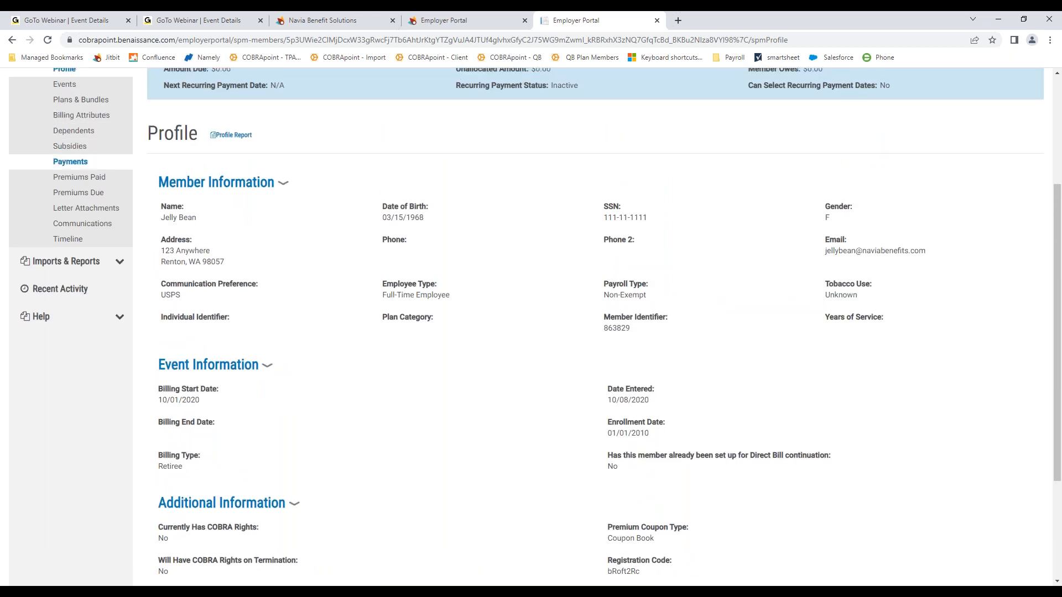
{"action": "scroll", "coordinate": [137, 167], "scroll_direction": "up", "scroll_amount": 1}
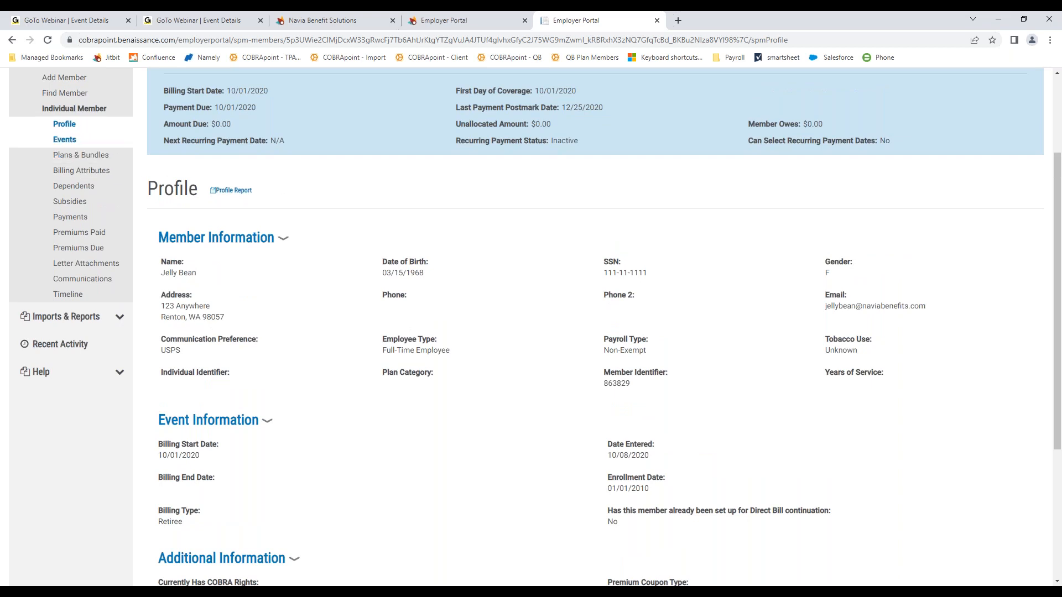
{"action": "left_click", "coordinate": [101, 189]}
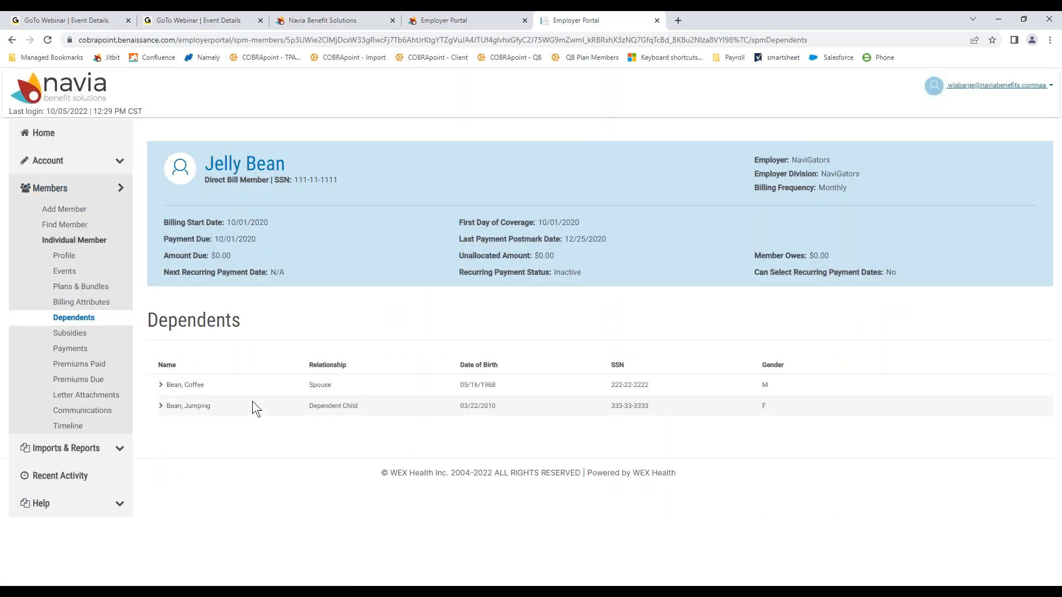
{"action": "left_click", "coordinate": [83, 335]}
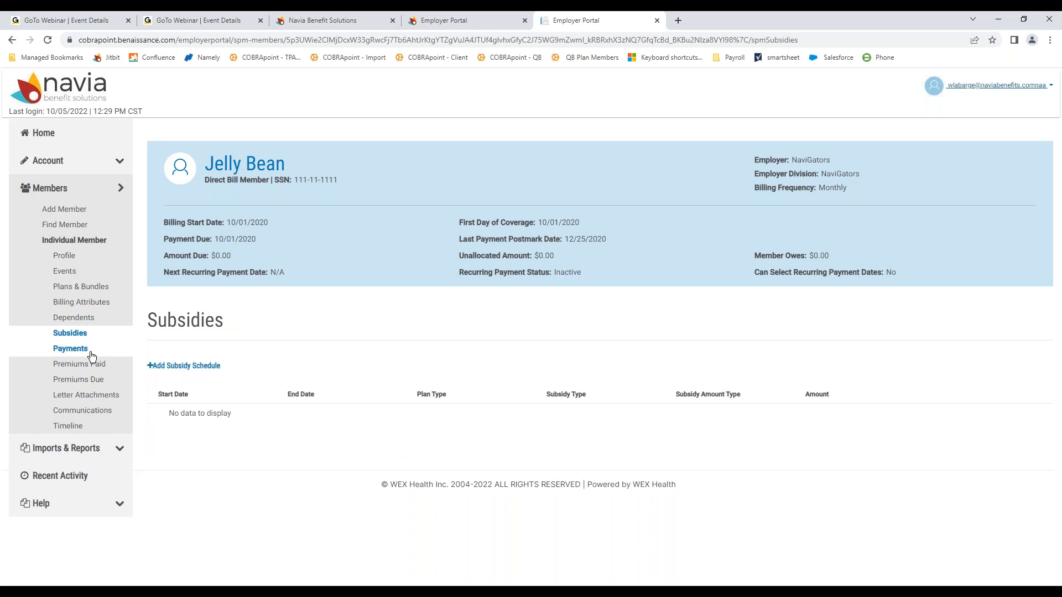
{"action": "left_click", "coordinate": [91, 352]}
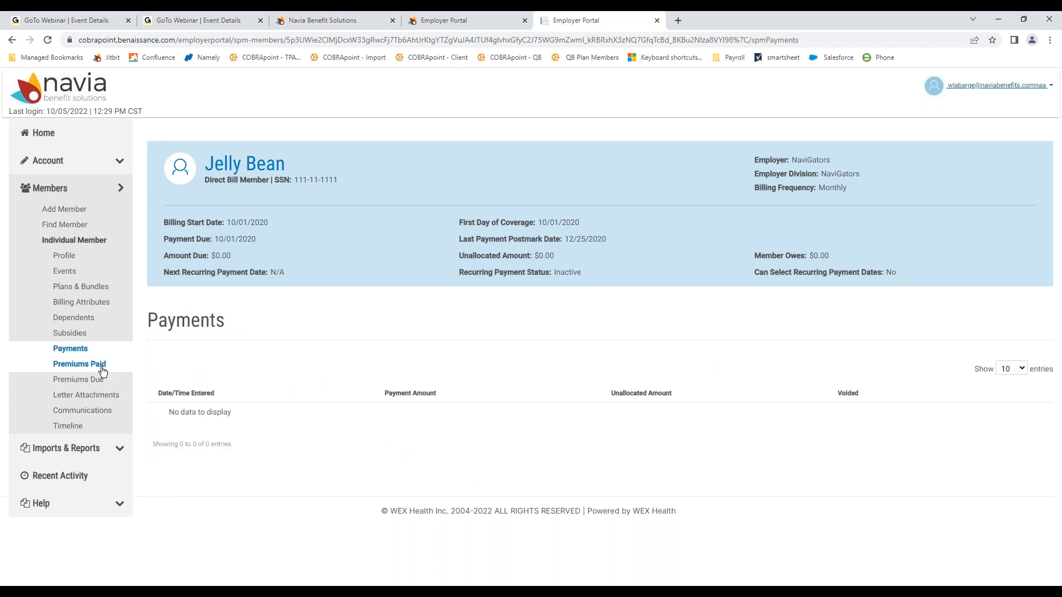
{"action": "left_click", "coordinate": [73, 414]}
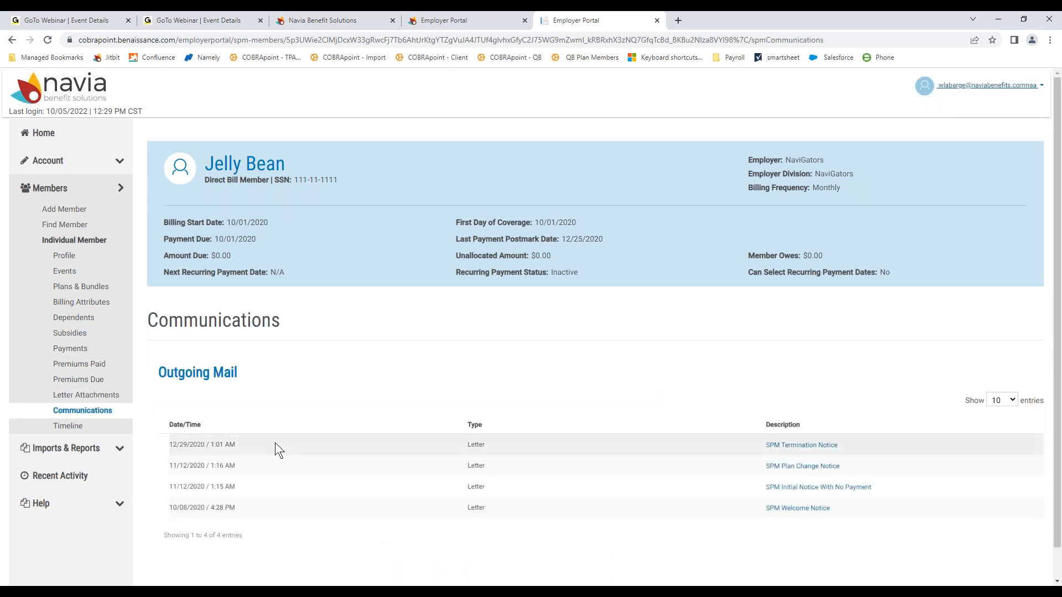
Step: Download the SPM Termination Notice letter as a PDF and bring up its download options
{"action": "scroll", "coordinate": [274, 442], "scroll_direction": "down", "scroll_amount": 1}
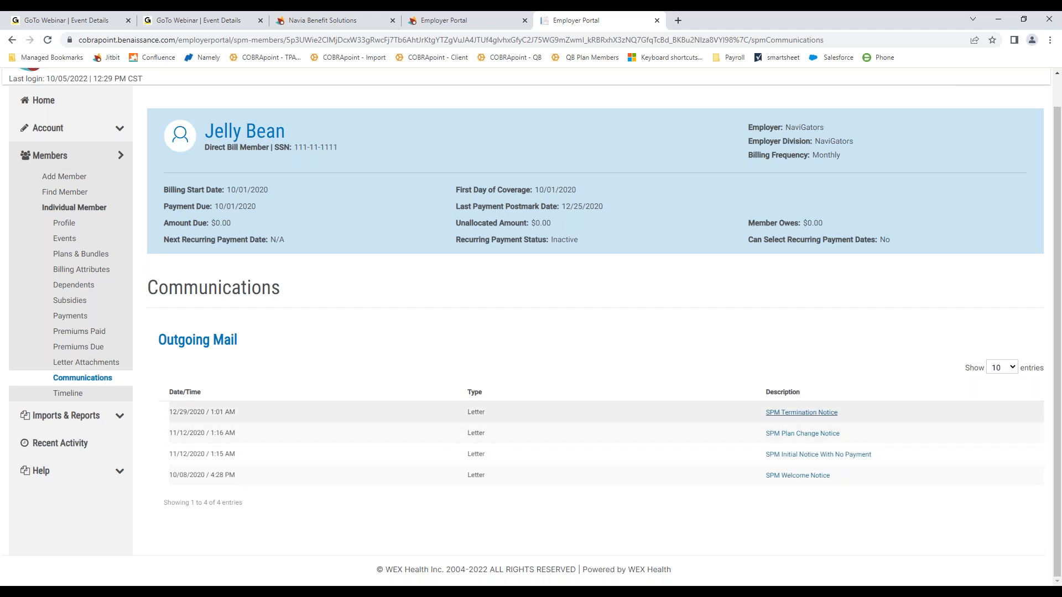
{"action": "left_click", "coordinate": [801, 412]}
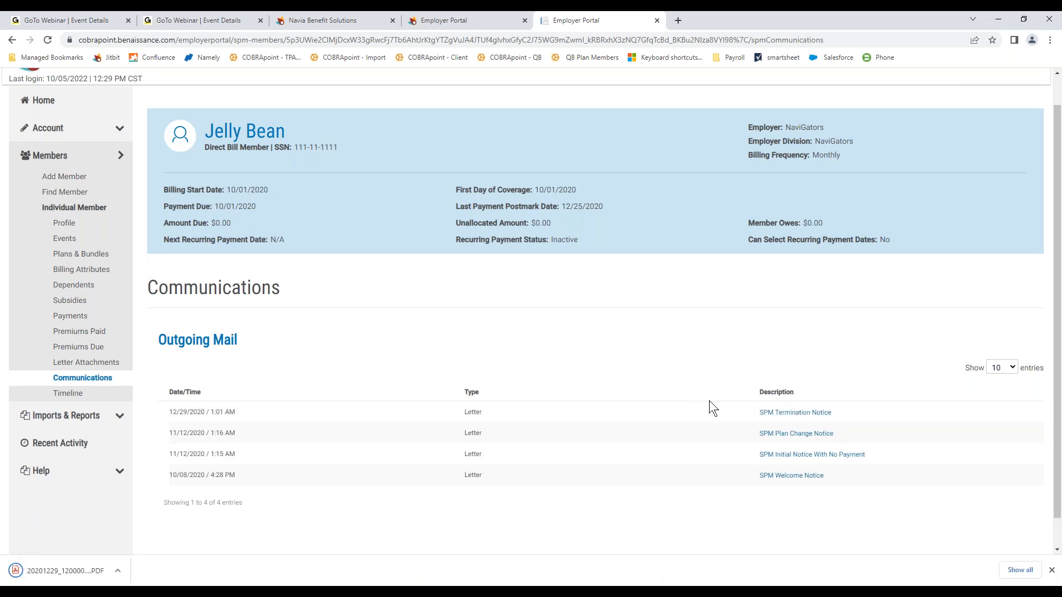
{"action": "scroll", "coordinate": [651, 392], "scroll_direction": "down", "scroll_amount": 1}
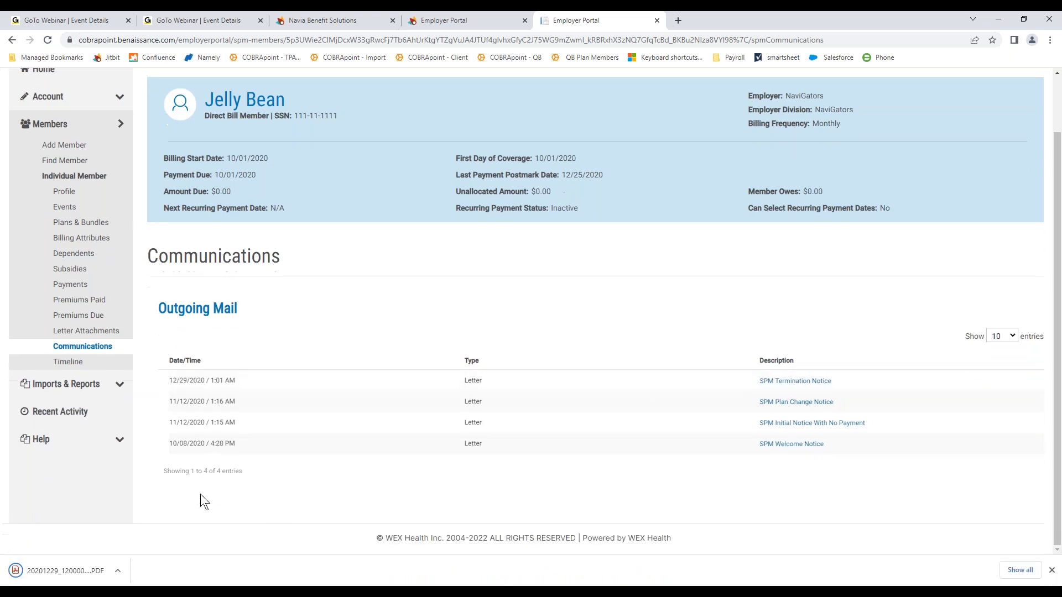
{"action": "left_click", "coordinate": [117, 570]}
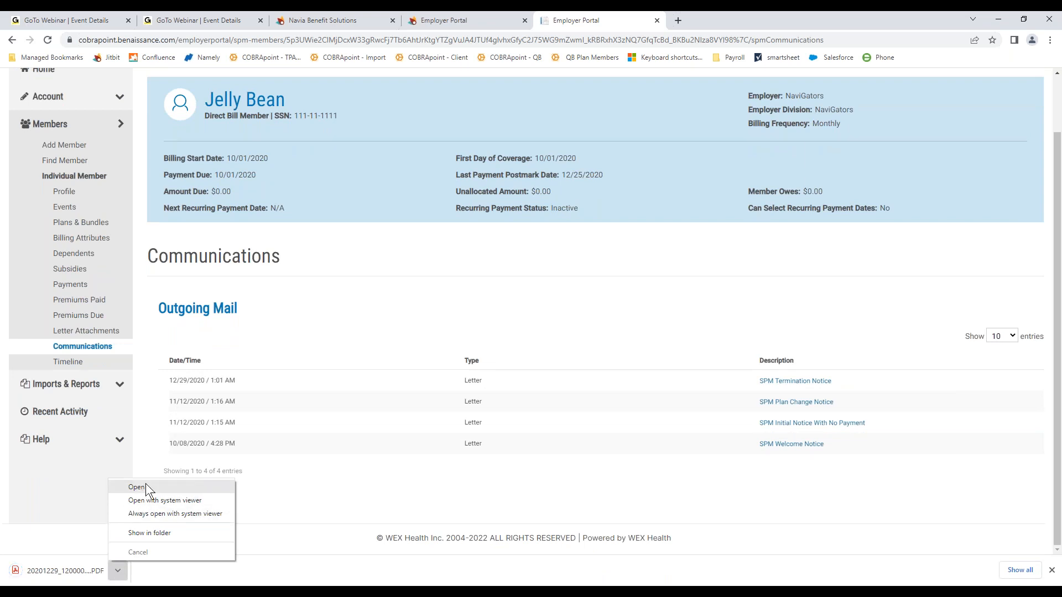
Step: Open the downloaded termination notice PDF, review it, and close it
{"action": "left_click", "coordinate": [142, 489]}
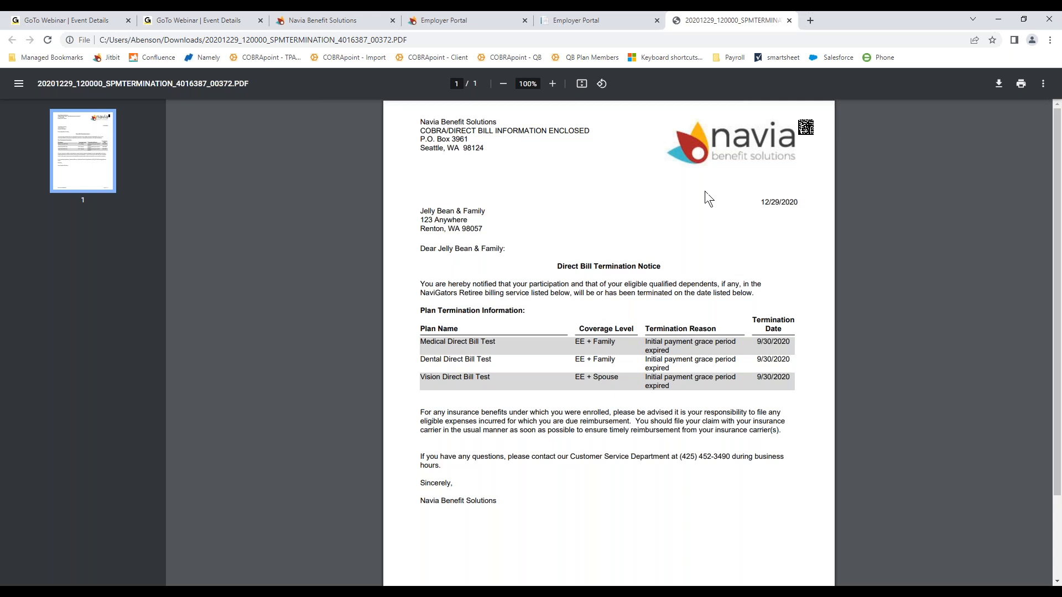
{"action": "left_click", "coordinate": [789, 22]}
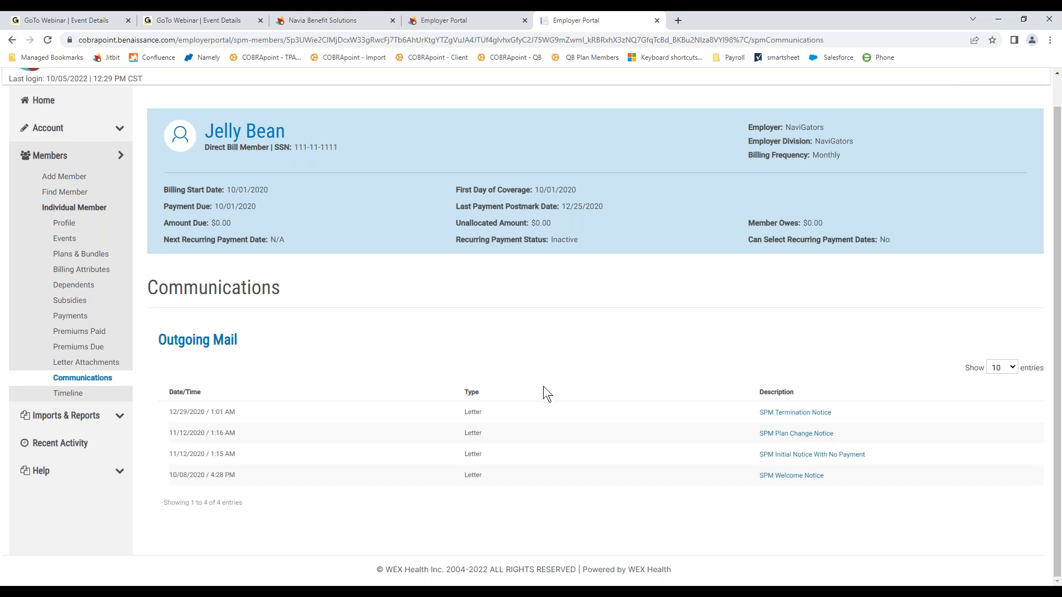
Step: Go to Imports & Reports > Accounting Reports and select the Remittance report type
{"action": "scroll", "coordinate": [543, 387], "scroll_direction": "up", "scroll_amount": 1}
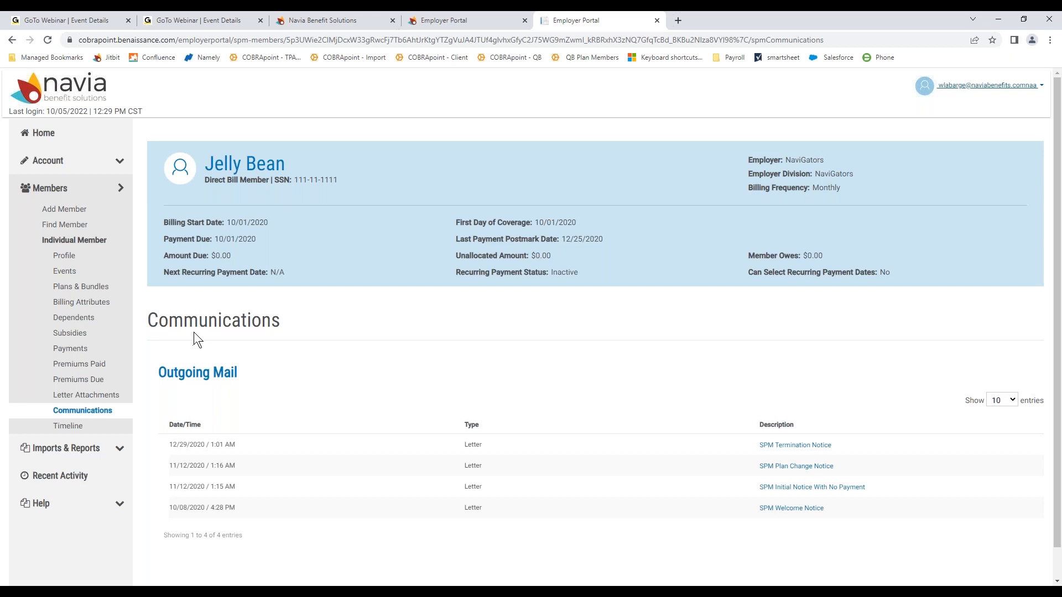
{"action": "scroll", "coordinate": [199, 333], "scroll_direction": "down", "scroll_amount": 1}
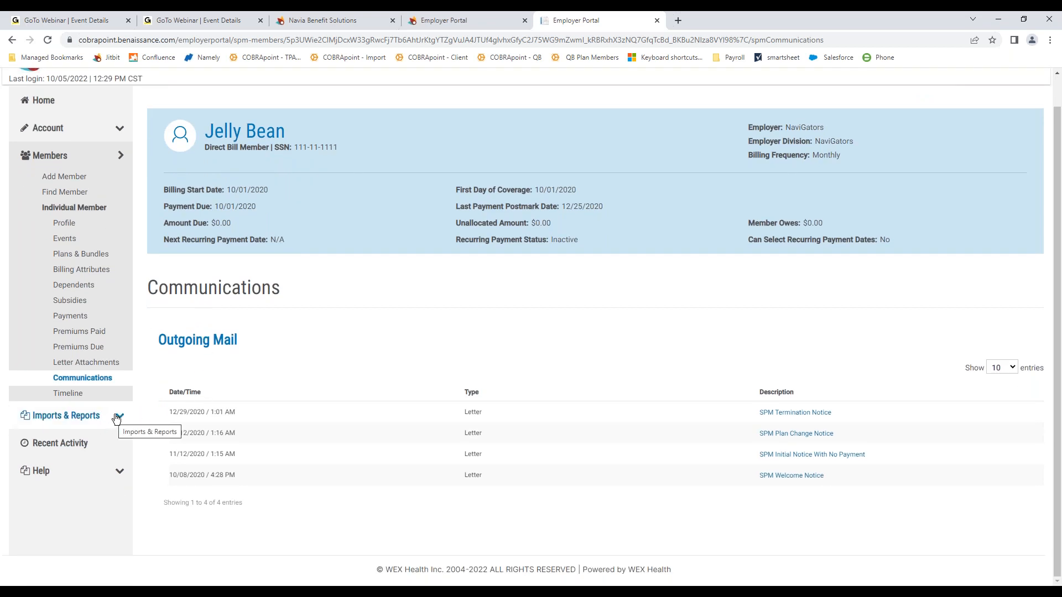
{"action": "left_click", "coordinate": [117, 417]}
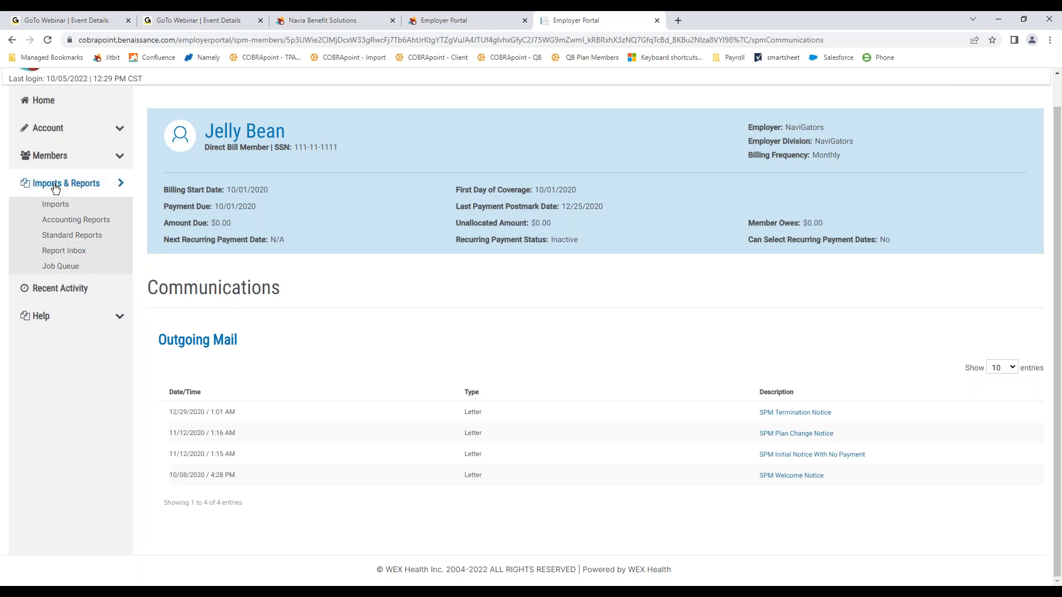
{"action": "left_click", "coordinate": [88, 224]}
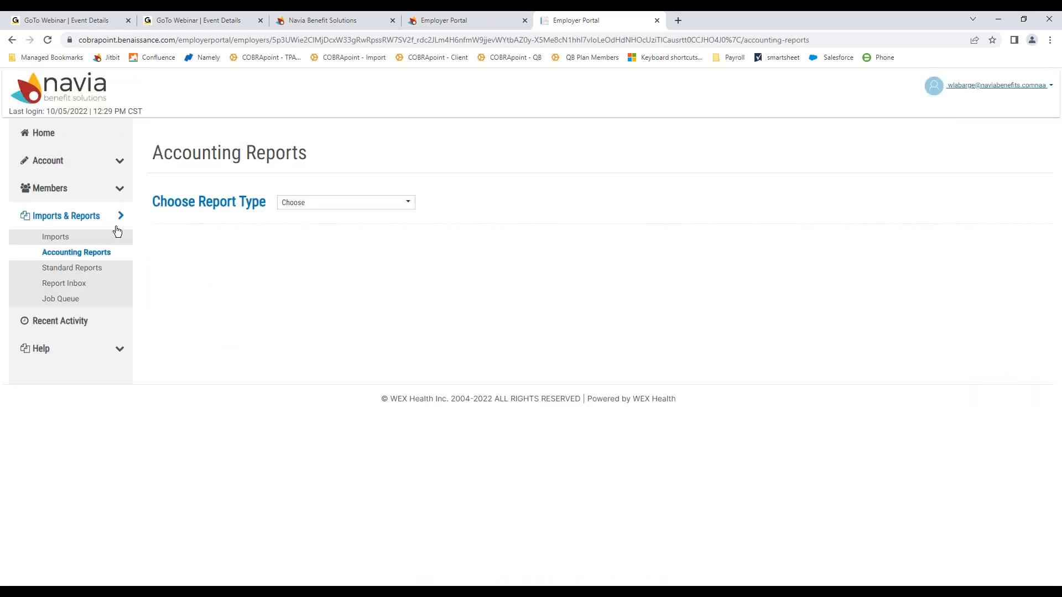
{"action": "left_click", "coordinate": [334, 207]}
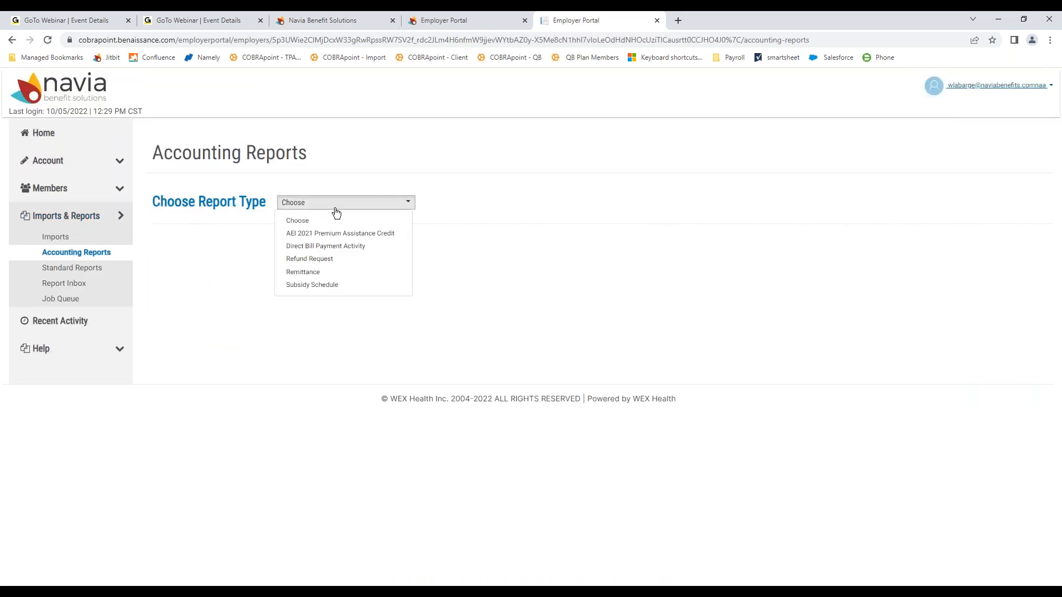
{"action": "left_click", "coordinate": [332, 271]}
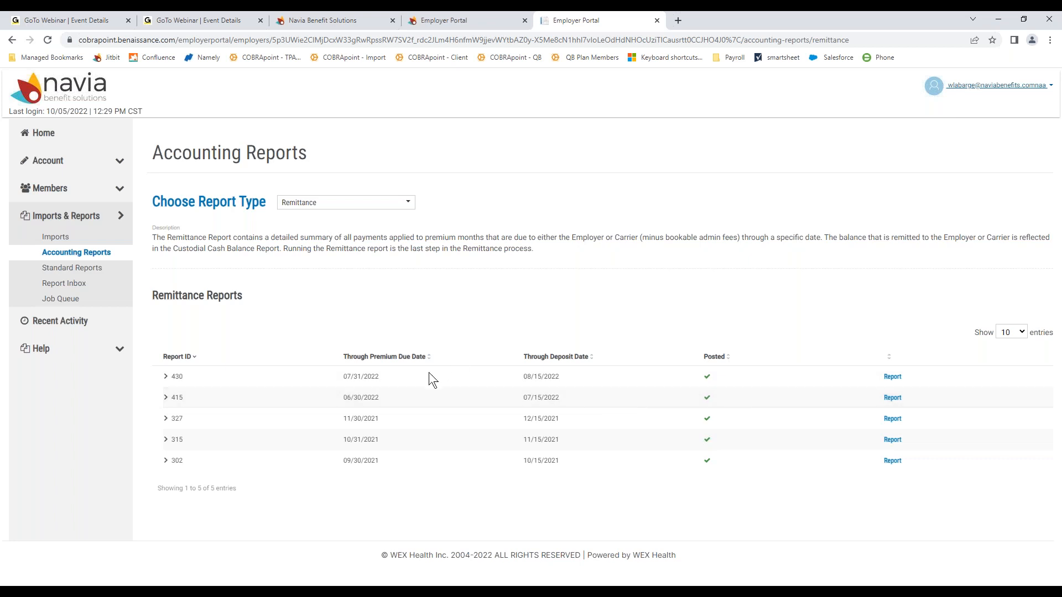
Step: Run Remittance report 430 in Adobe Reader Format, sending it to the Job Queue
{"action": "left_click", "coordinate": [893, 378]}
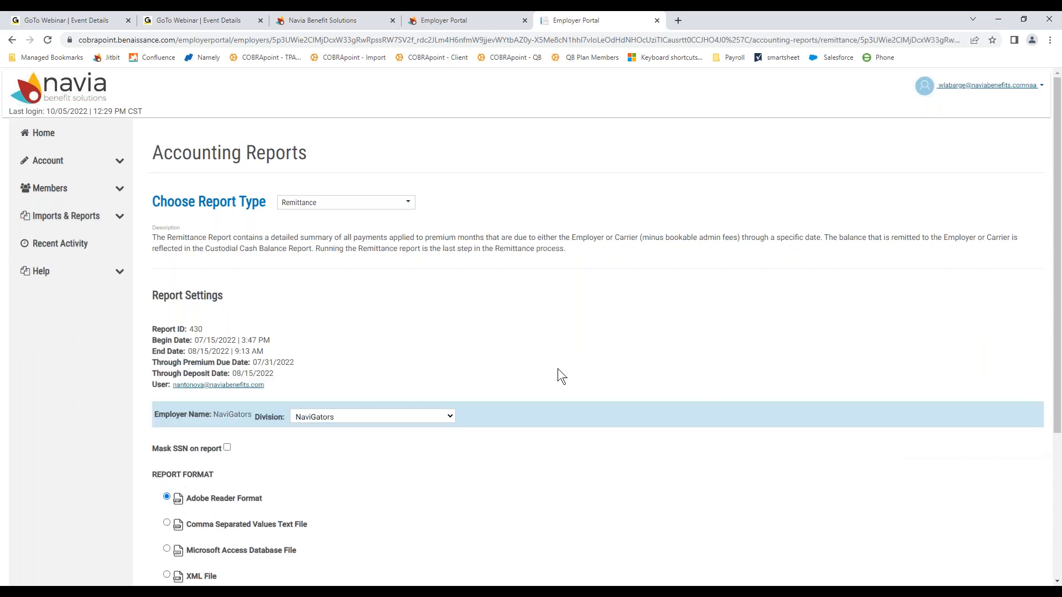
{"action": "scroll", "coordinate": [558, 371], "scroll_direction": "down", "scroll_amount": 4}
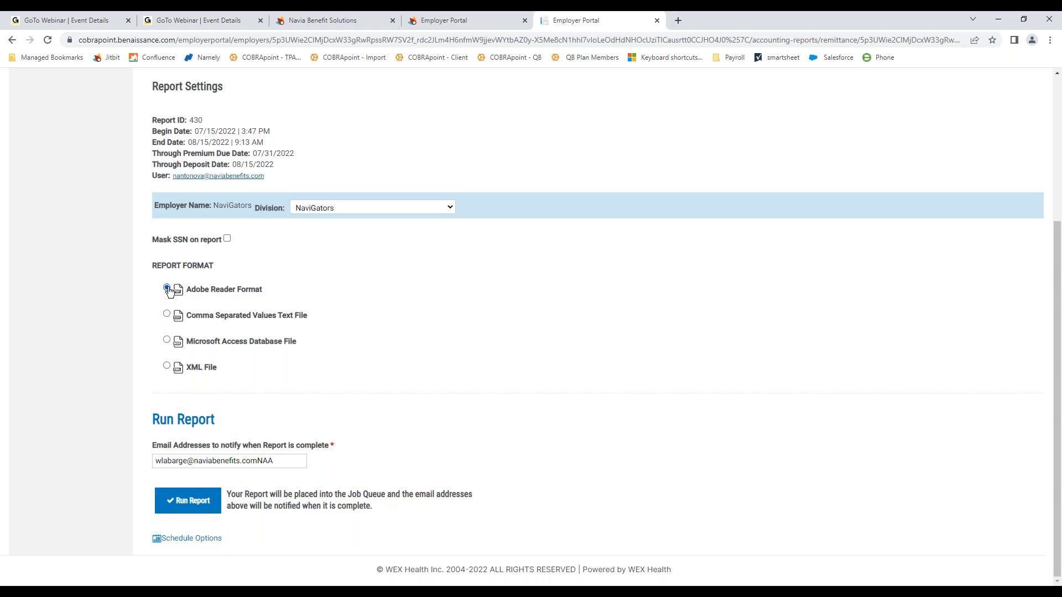
{"action": "left_click", "coordinate": [193, 504]}
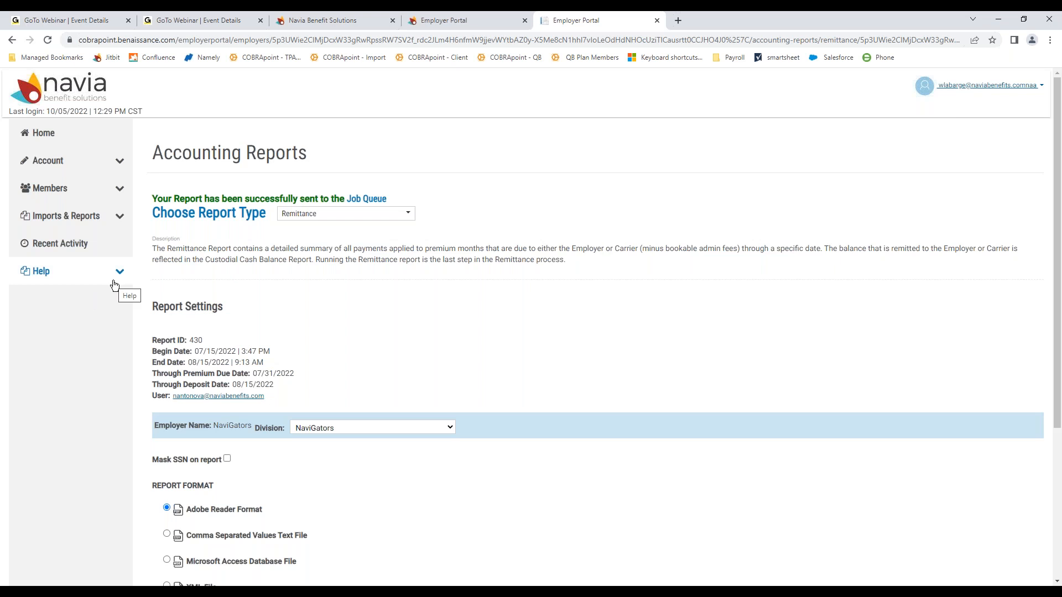
Step: Check the Job Queue shows the Remittance report as Complete, then return Home
{"action": "left_click", "coordinate": [118, 216]}
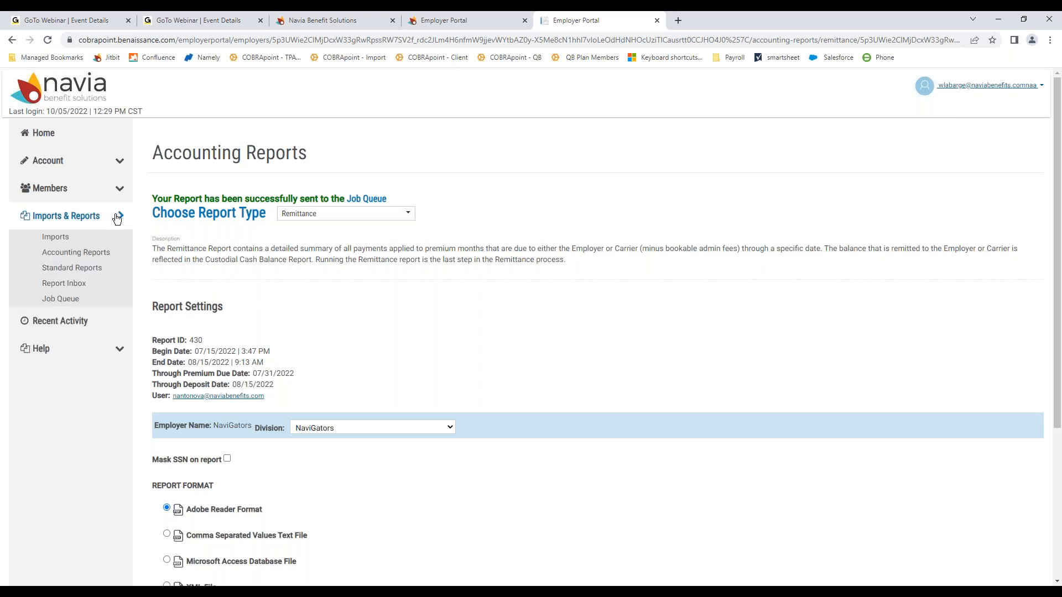
{"action": "left_click", "coordinate": [65, 300]}
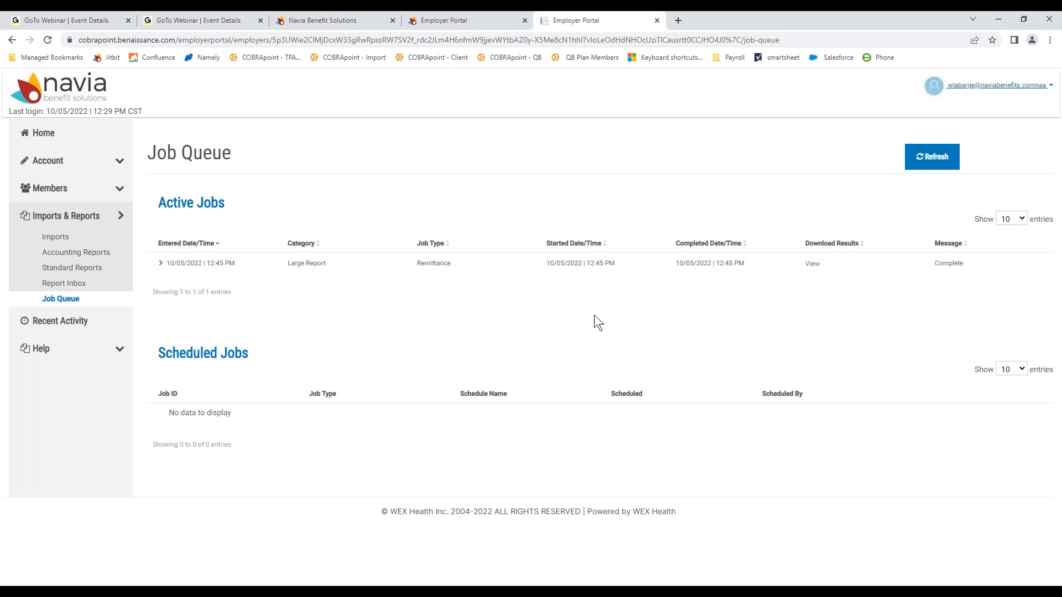
{"action": "left_click", "coordinate": [41, 133]}
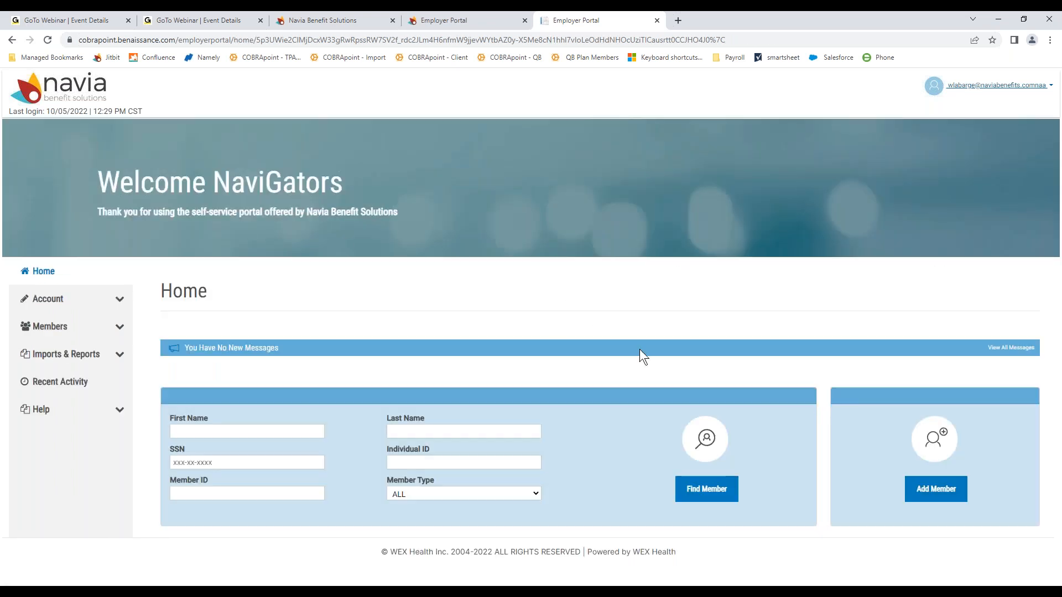